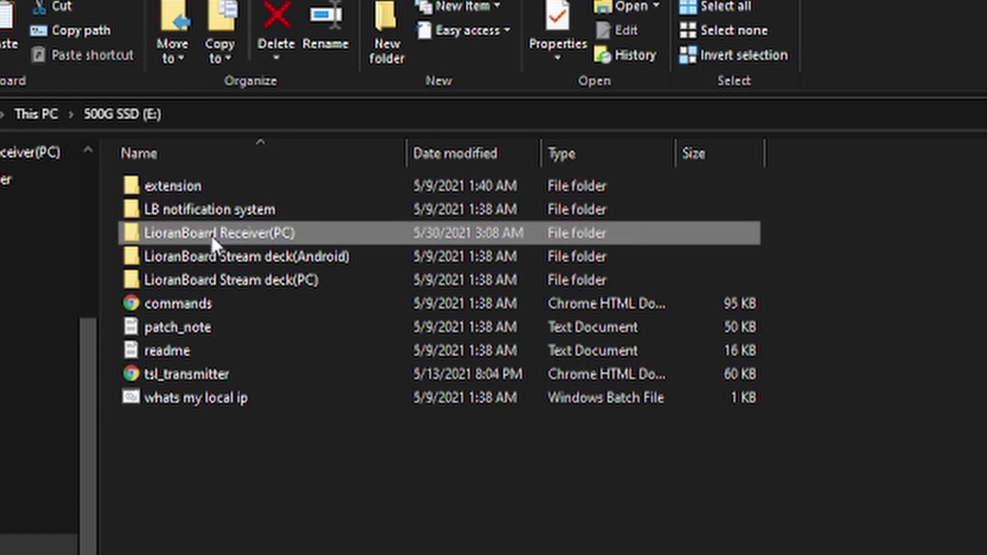
# Rename the configsX file in the LioranBoard Receiver(PC) folder to configs8
pyautogui.rightClick(926, 354)
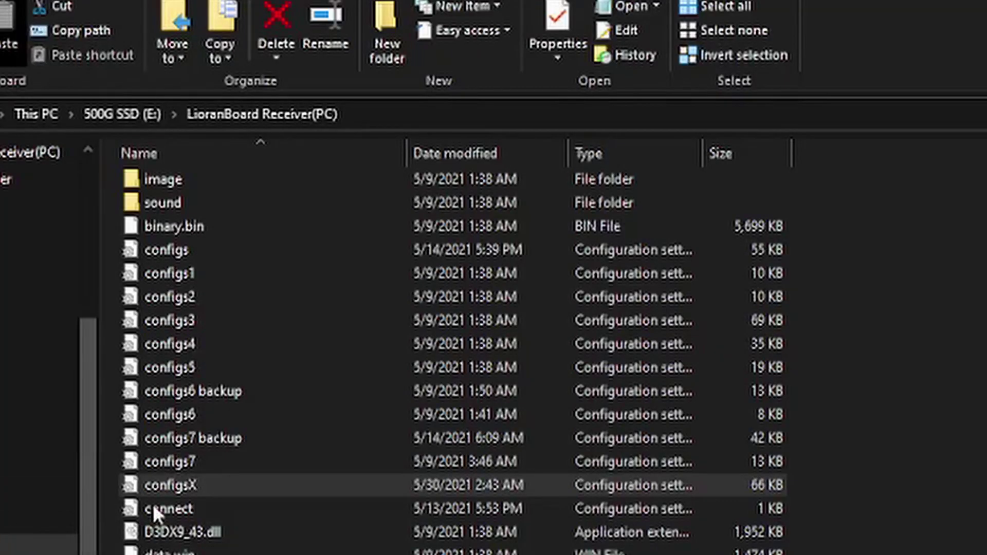
pyautogui.click(290, 485)
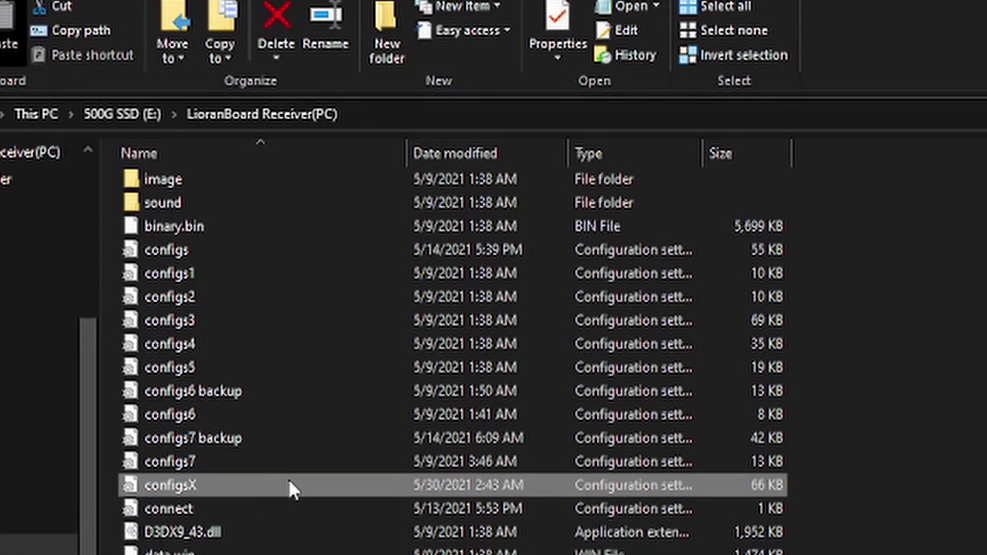
pyautogui.rightClick(289, 484)
pyautogui.click(352, 433)
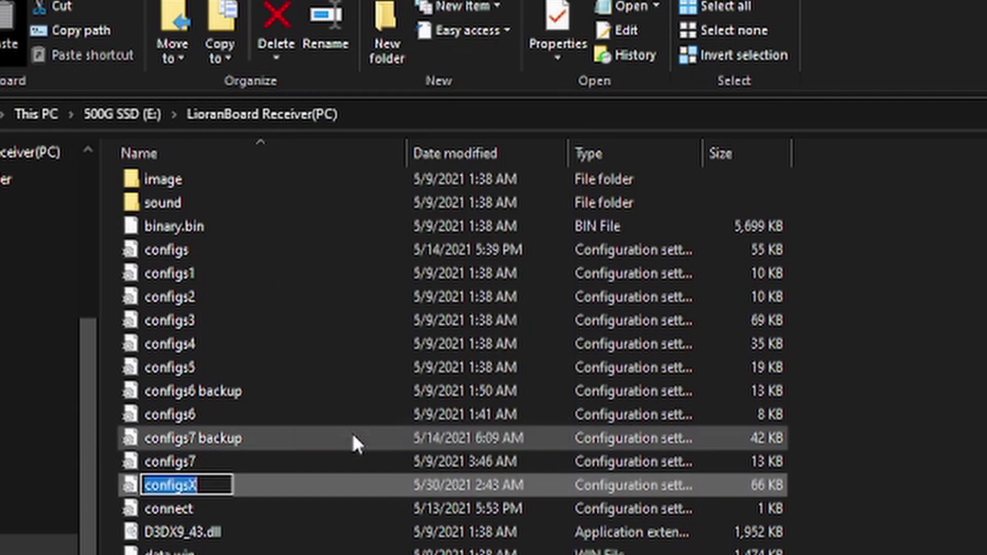
pyautogui.click(217, 483)
pyautogui.press('BackSpace')
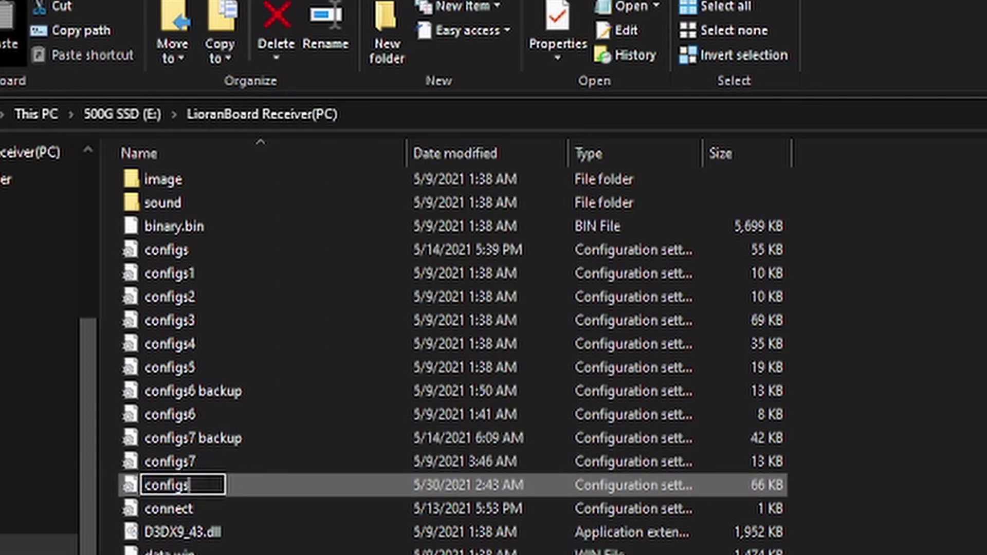
pyautogui.write('8')
pyautogui.press('Return')
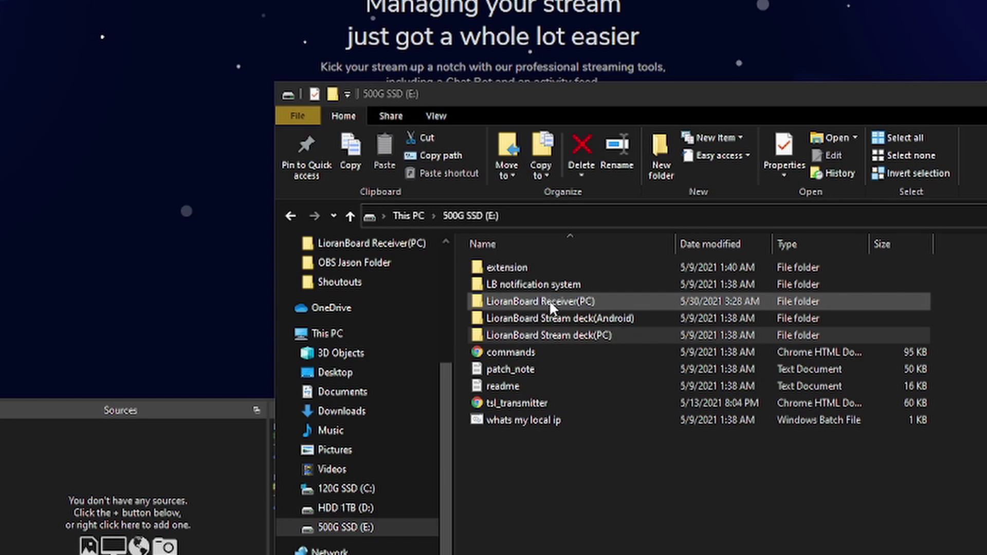
# Launch the LioranBoard Receiver application from the LioranBoard Receiver(PC) folder
pyautogui.doubleClick(549, 301)
pyautogui.scroll(-1, 561, 475)
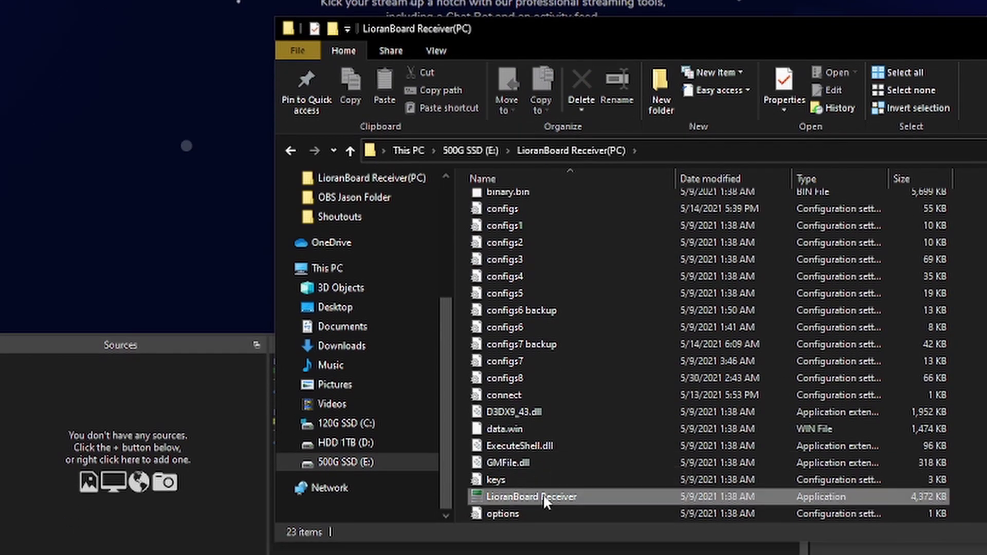
pyautogui.doubleClick(546, 515)
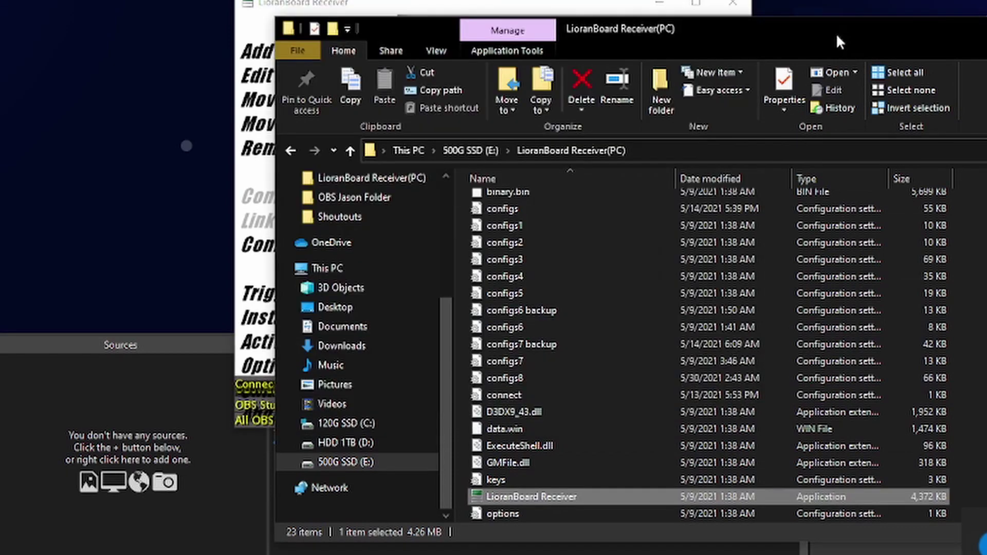
pyautogui.click(545, 494)
# Launch the LioranBoard Stream Deck application from the LioranBoard Stream deck(PC) folder on the E: drive
pyautogui.click(470, 150)
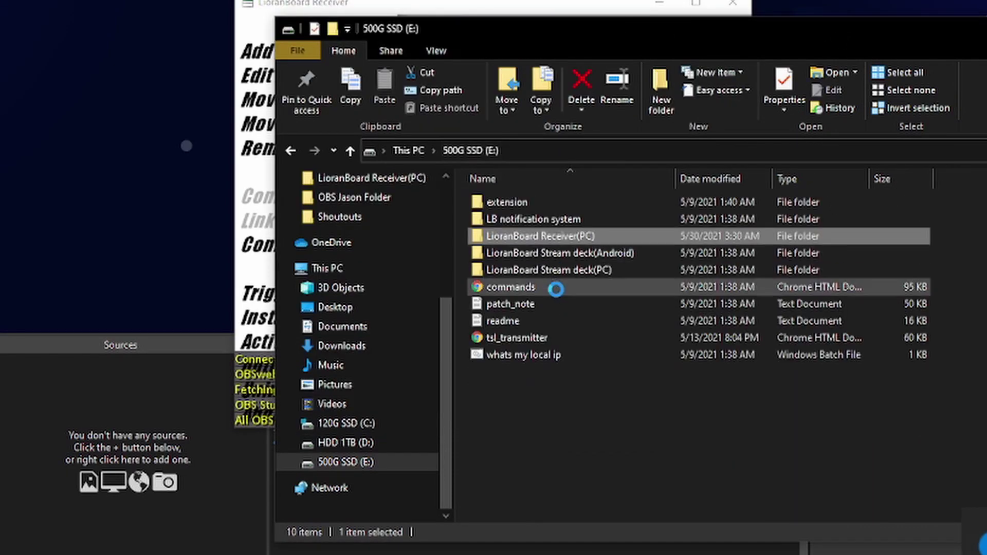
pyautogui.doubleClick(613, 270)
pyautogui.click(561, 237)
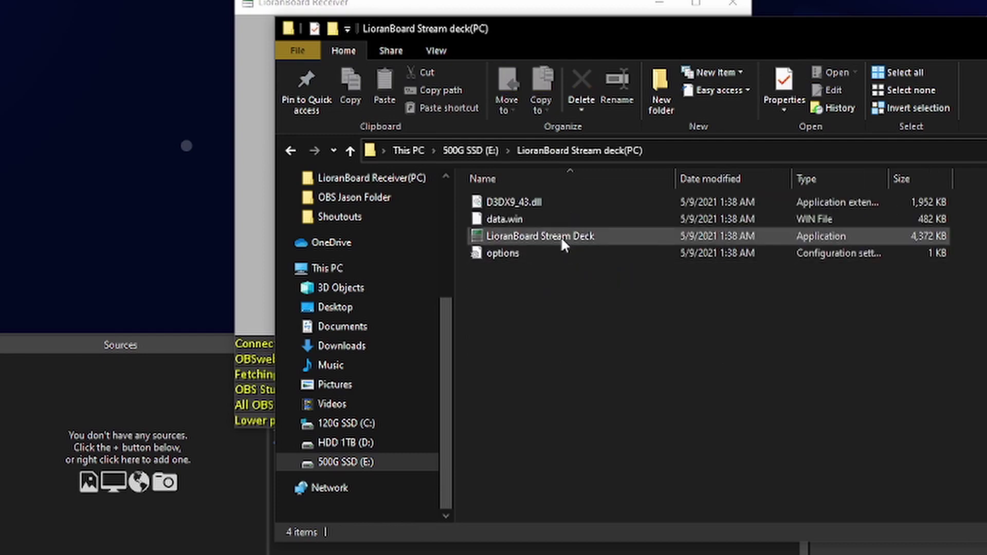
pyautogui.doubleClick(560, 237)
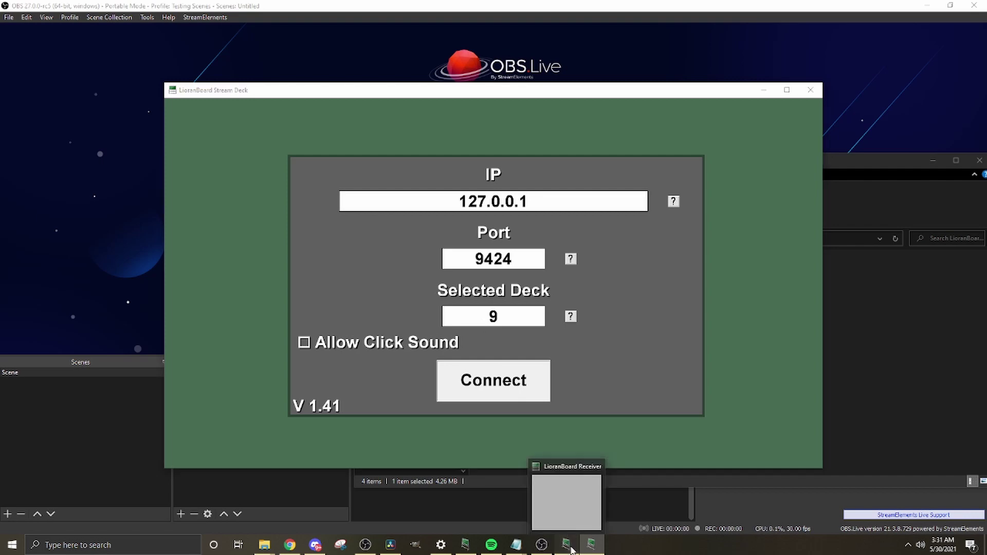
# Switch to LioranBoard Receiver and look up the deck number of Falinere - Janken in the deck list
pyautogui.click(567, 541)
pyautogui.scroll(-8, 572, 316)
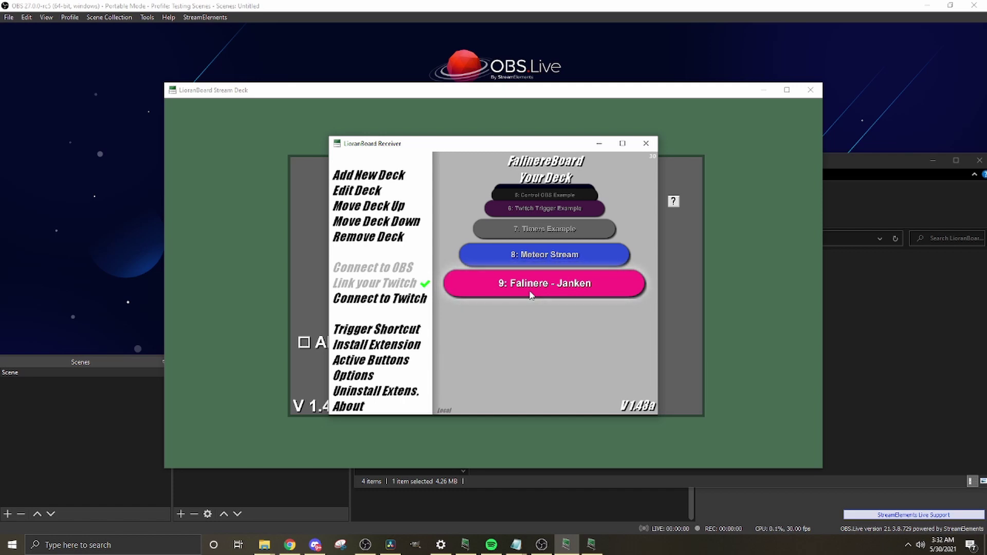
pyautogui.click(499, 298)
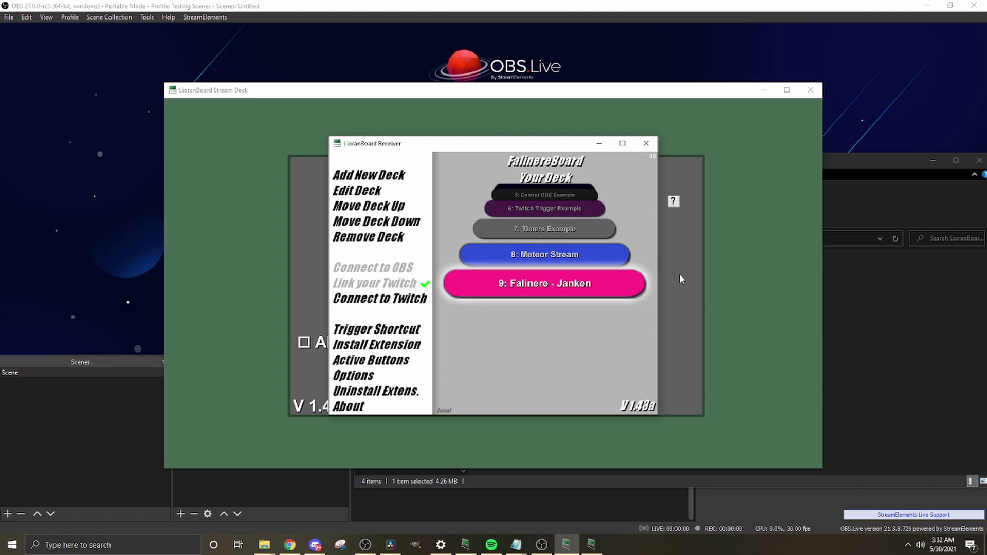
# In LioranBoard Stream Deck, set the stream deck to load to 9 and connect
pyautogui.click(518, 314)
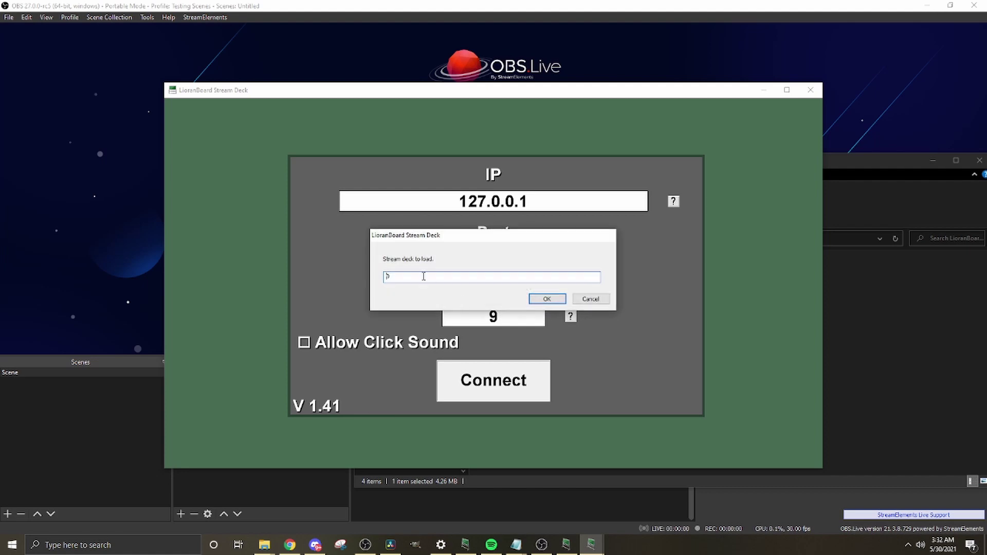
pyautogui.click(537, 297)
pyautogui.click(509, 394)
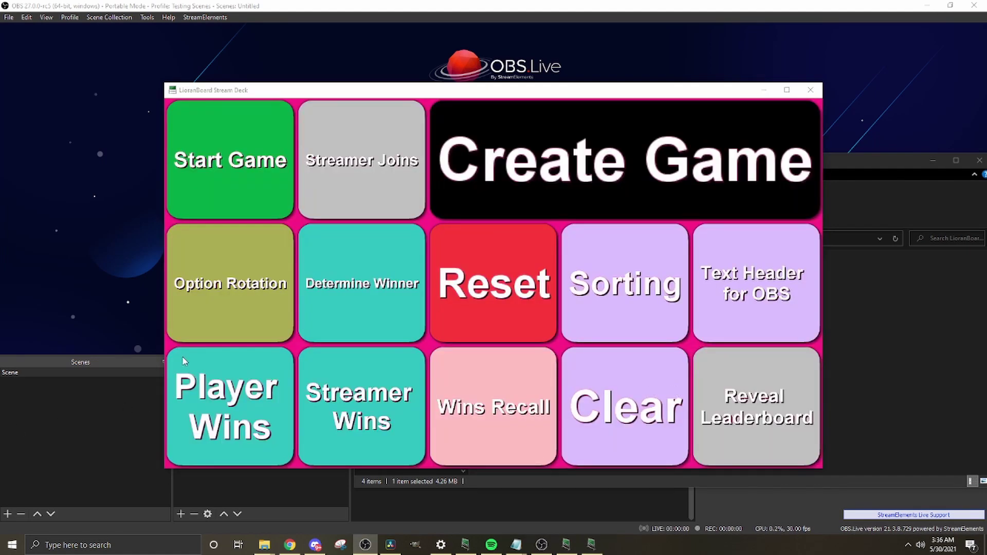
# Run Create Game from the deck and select the Falinere - Janken scene in OBS
pyautogui.moveTo(419, 102); pyautogui.dragTo(579, 69)
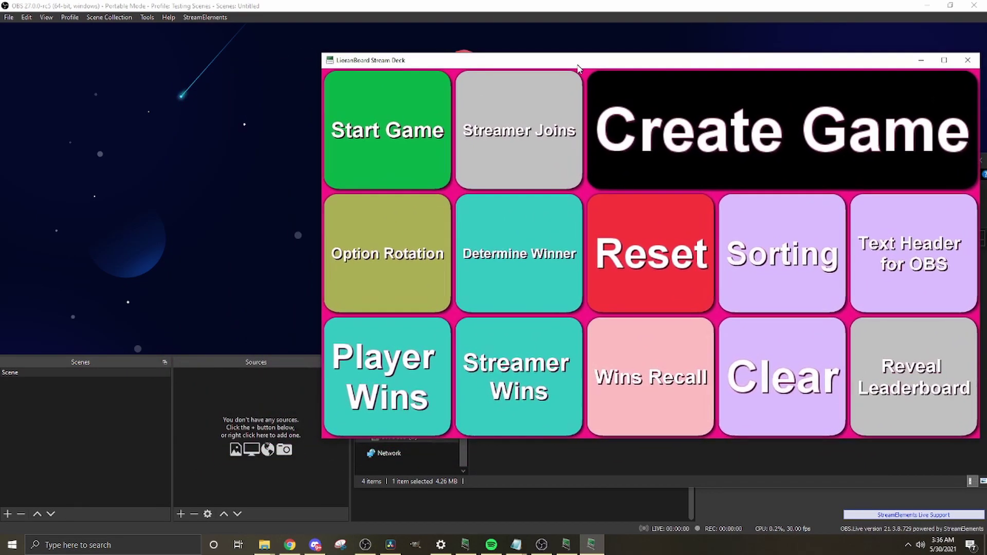
pyautogui.click(779, 128)
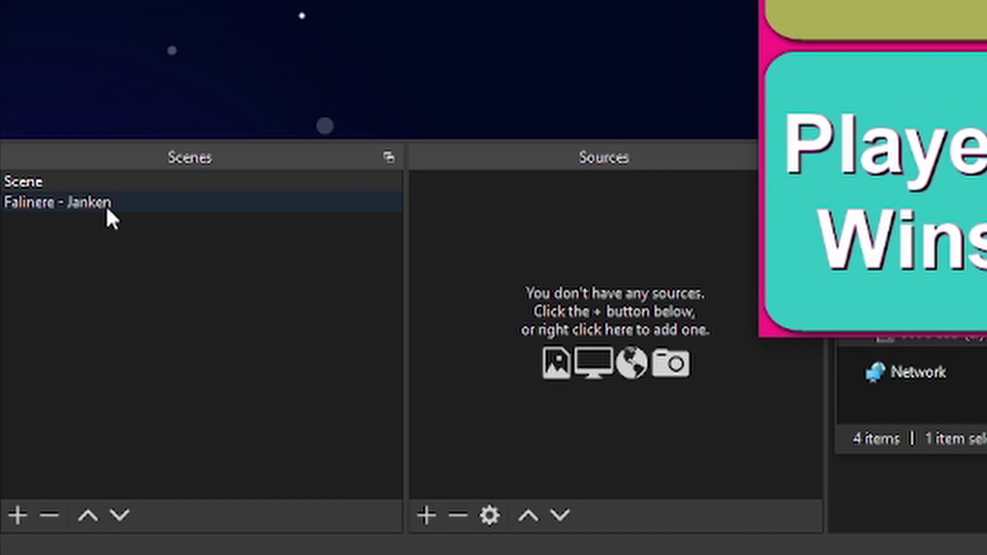
pyautogui.click(133, 207)
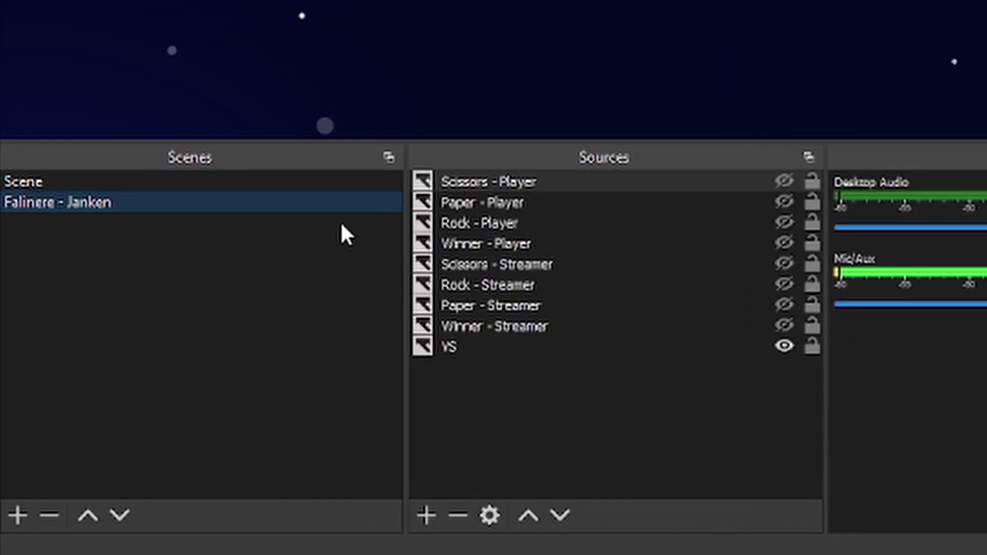
pyautogui.click(525, 222)
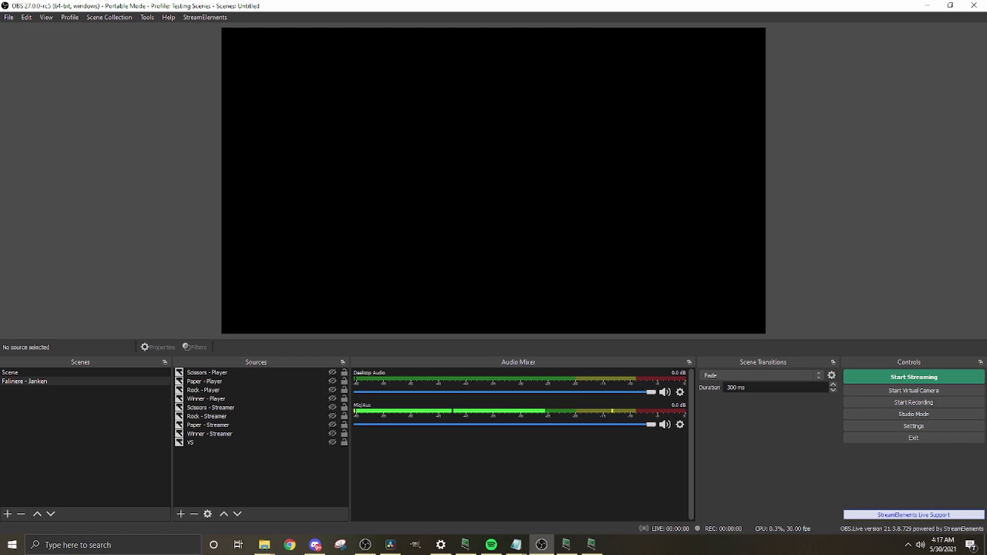
# Load Scissors.png from Downloads/Janken into the Scissors - Player source and show it fully inside the canvas's lower-right corner
pyautogui.doubleClick(257, 372)
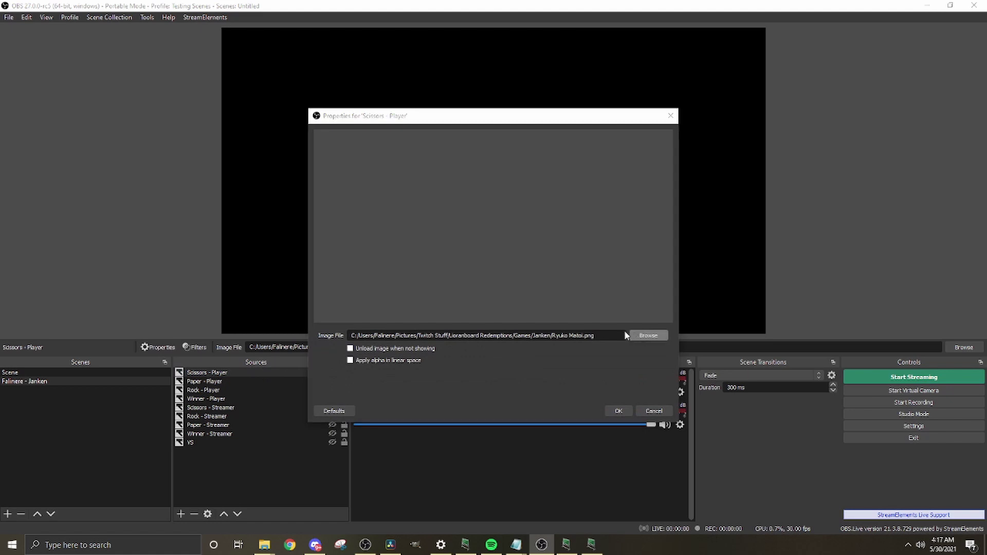
pyautogui.click(632, 335)
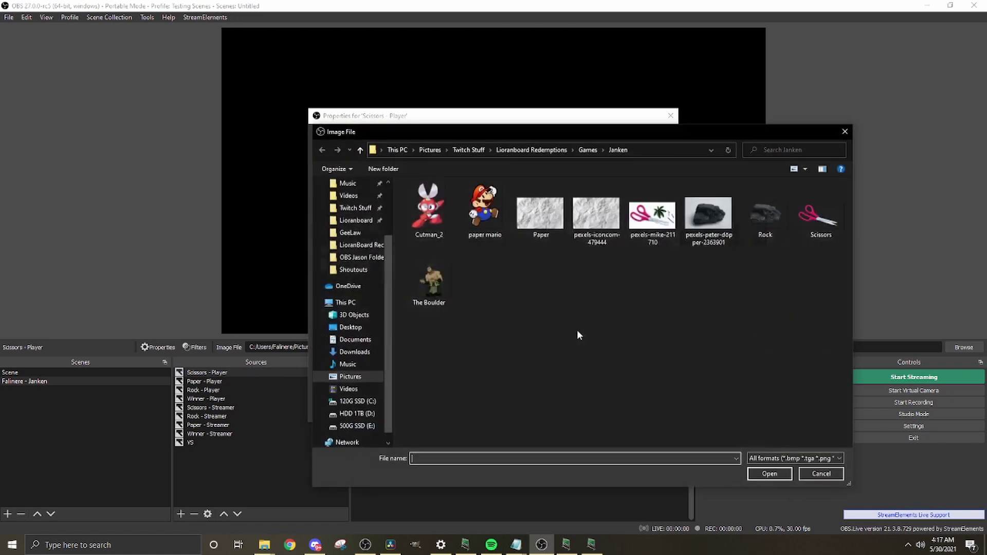
pyautogui.click(355, 354)
pyautogui.doubleClick(427, 212)
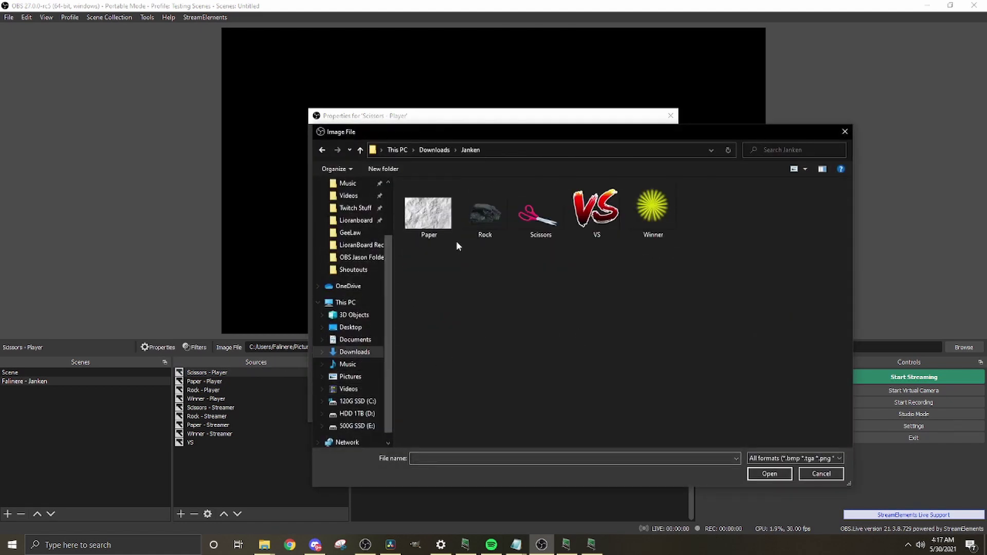
pyautogui.click(530, 216)
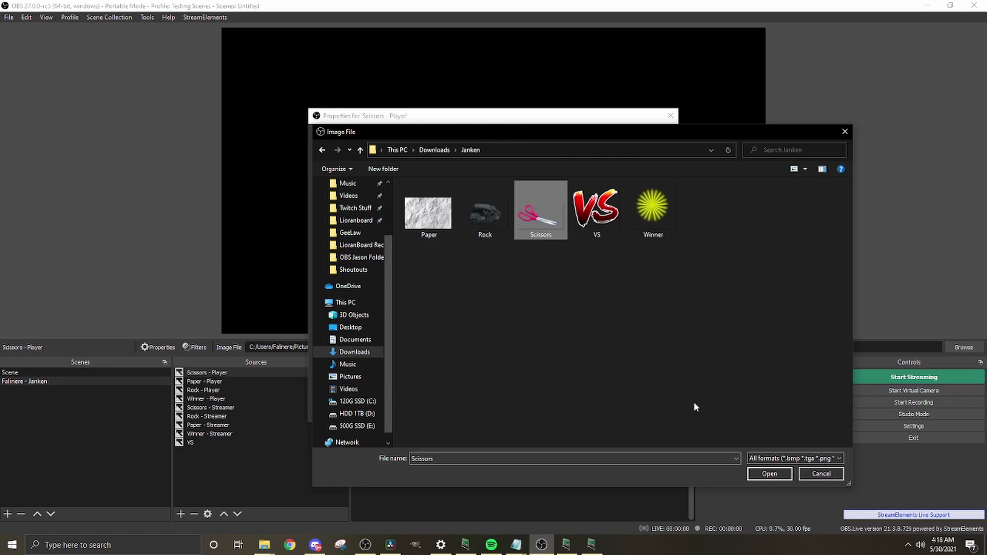
pyautogui.click(768, 473)
pyautogui.click(618, 411)
pyautogui.click(332, 372)
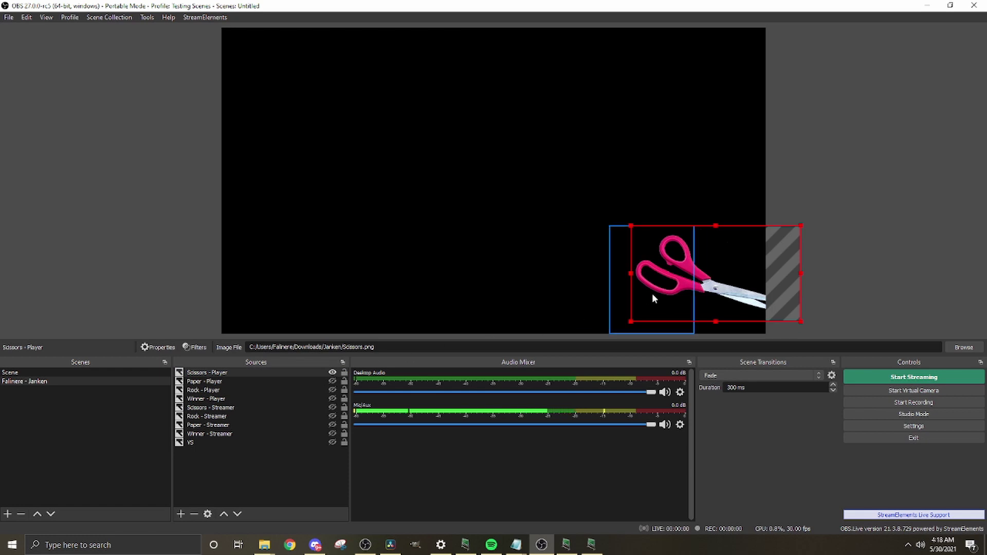
pyautogui.moveTo(715, 276); pyautogui.dragTo(660, 277)
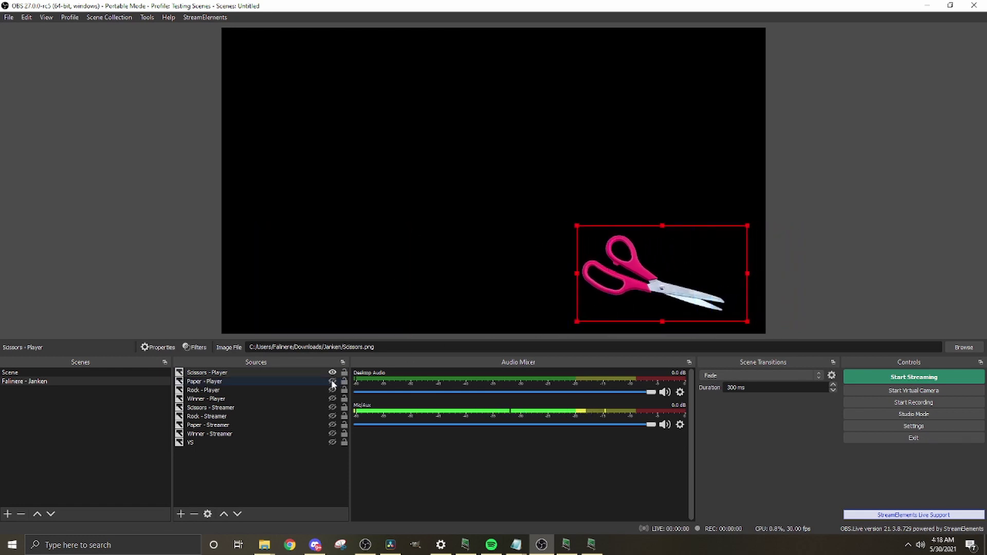
# Load Paper.png from Downloads/Janken into the Paper - Player source and show it over the scissors' area of the canvas
pyautogui.click(307, 382)
pyautogui.doubleClick(306, 382)
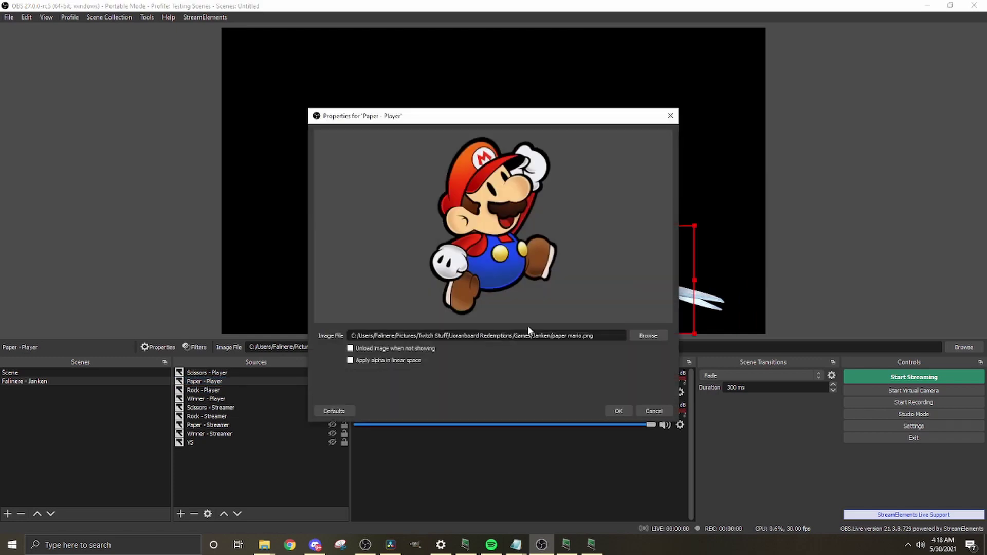
pyautogui.click(639, 336)
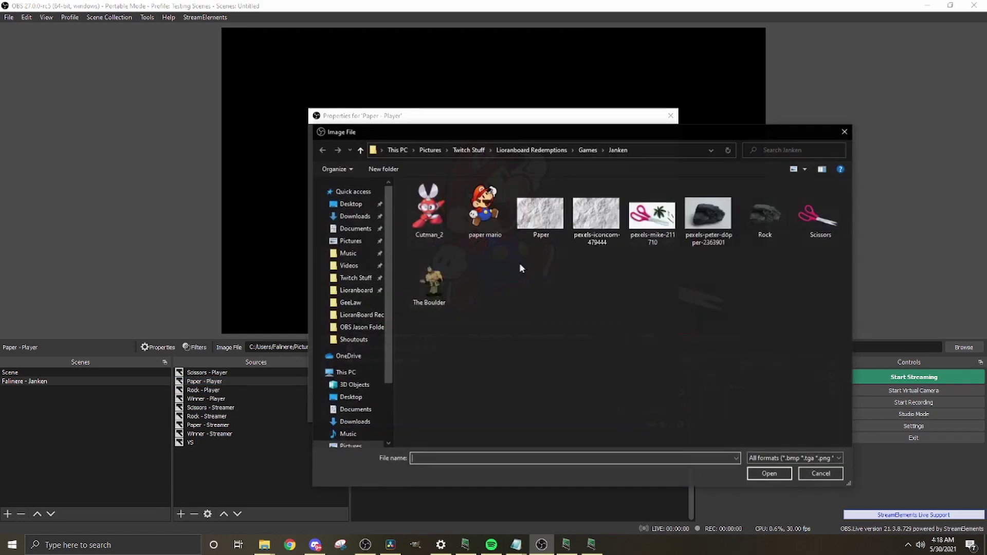
pyautogui.click(356, 422)
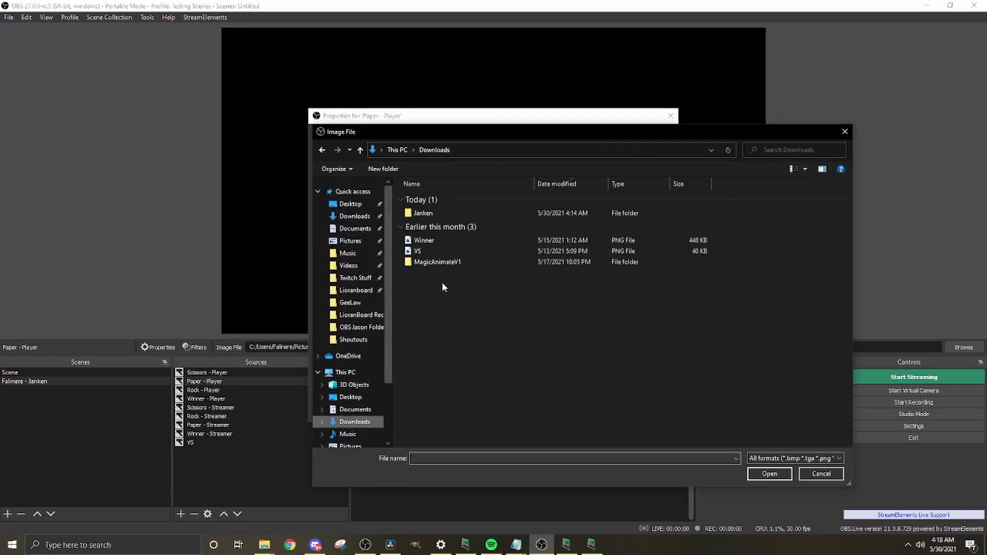
pyautogui.doubleClick(436, 215)
pyautogui.click(428, 212)
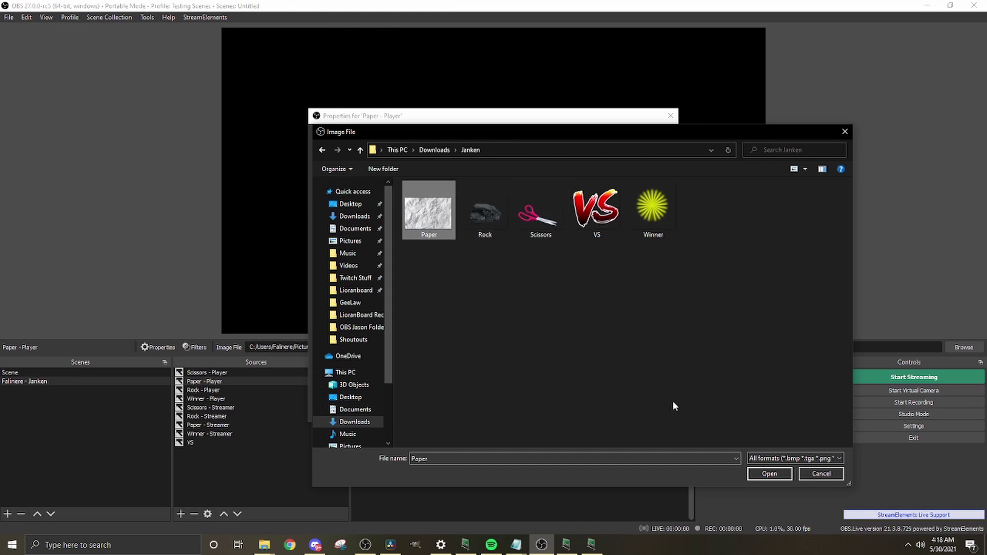
pyautogui.click(765, 474)
pyautogui.click(617, 411)
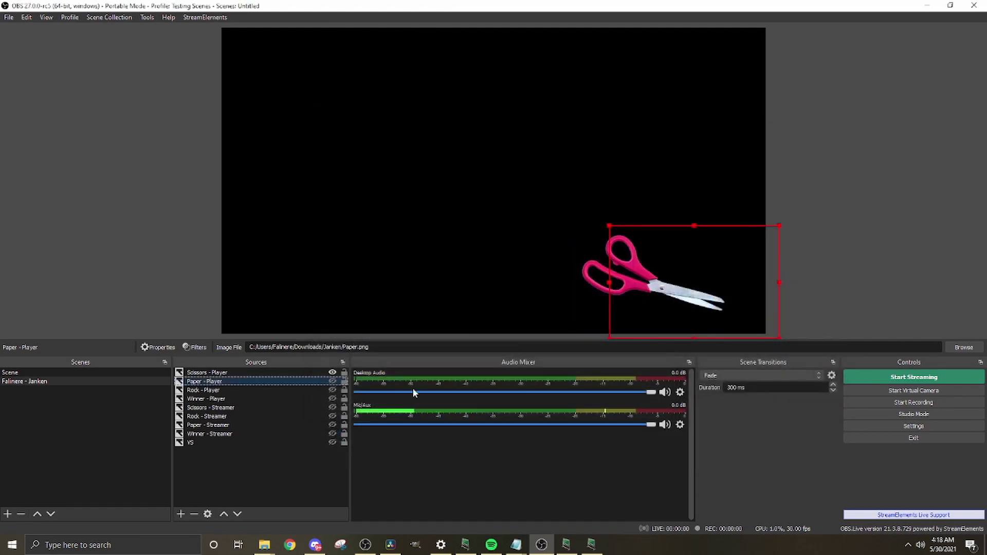
pyautogui.click(332, 382)
pyautogui.moveTo(695, 283); pyautogui.dragTo(652, 278)
# Load Rock.png from Downloads/Janken into the Rock - Player source and show it in place of Paper - Player
pyautogui.doubleClick(248, 390)
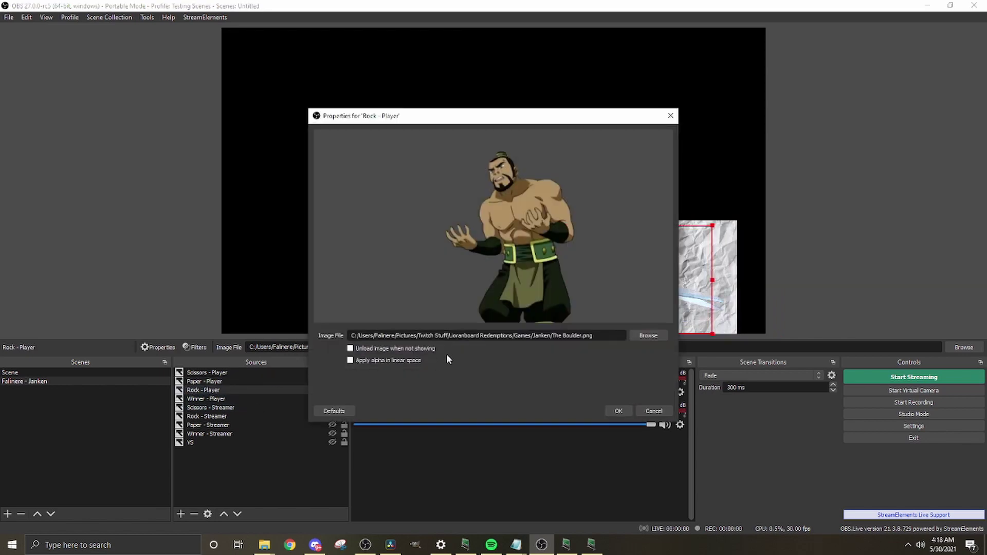
pyautogui.click(649, 335)
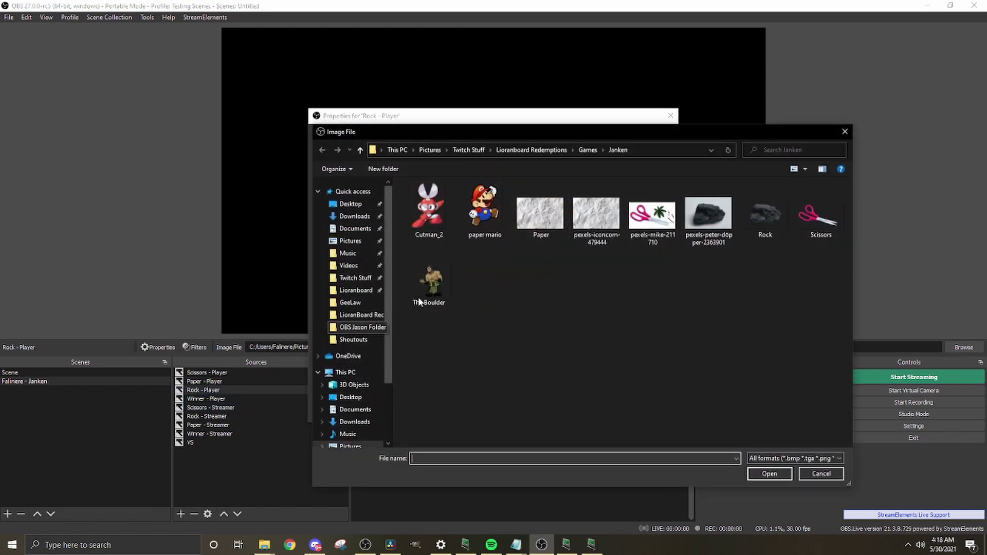
pyautogui.click(349, 423)
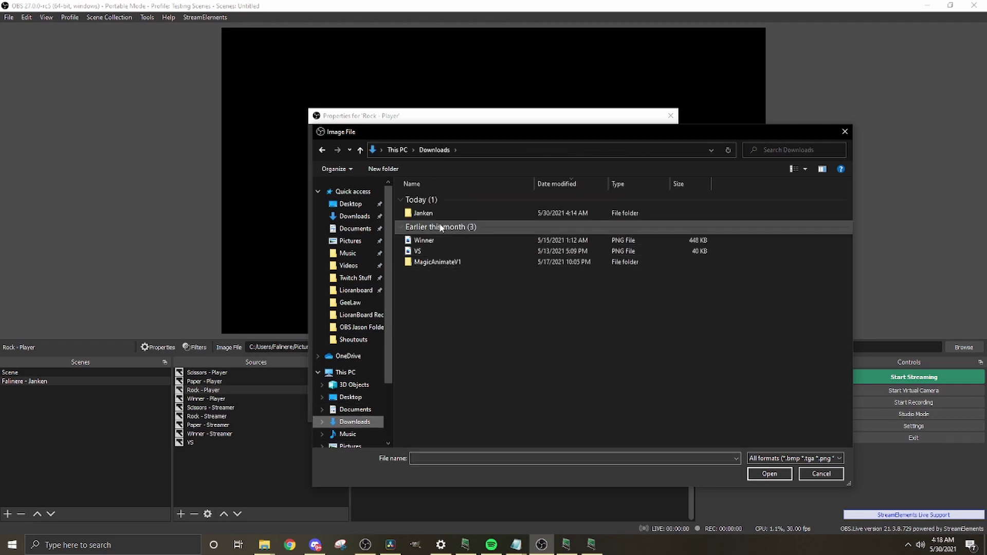
pyautogui.doubleClick(479, 211)
pyautogui.click(769, 473)
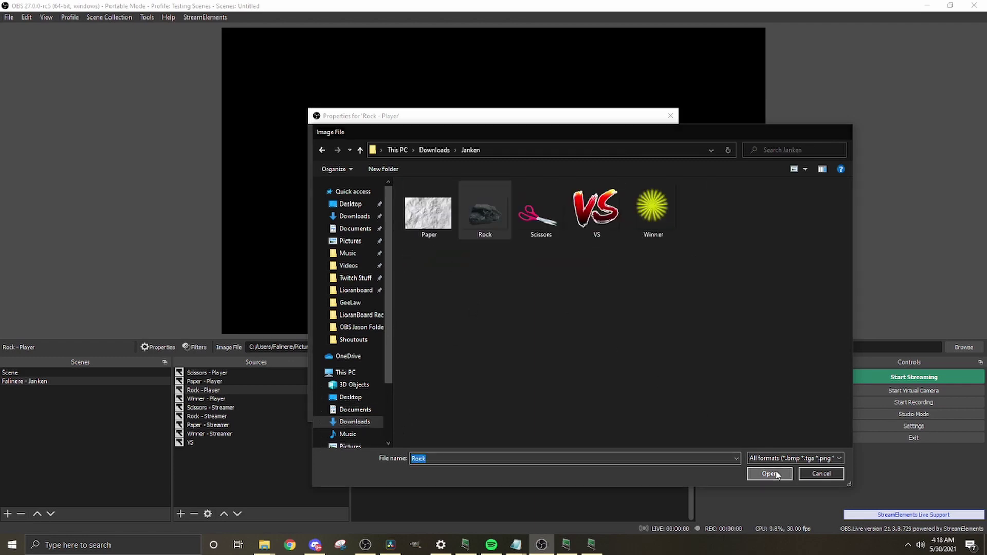
pyautogui.click(619, 411)
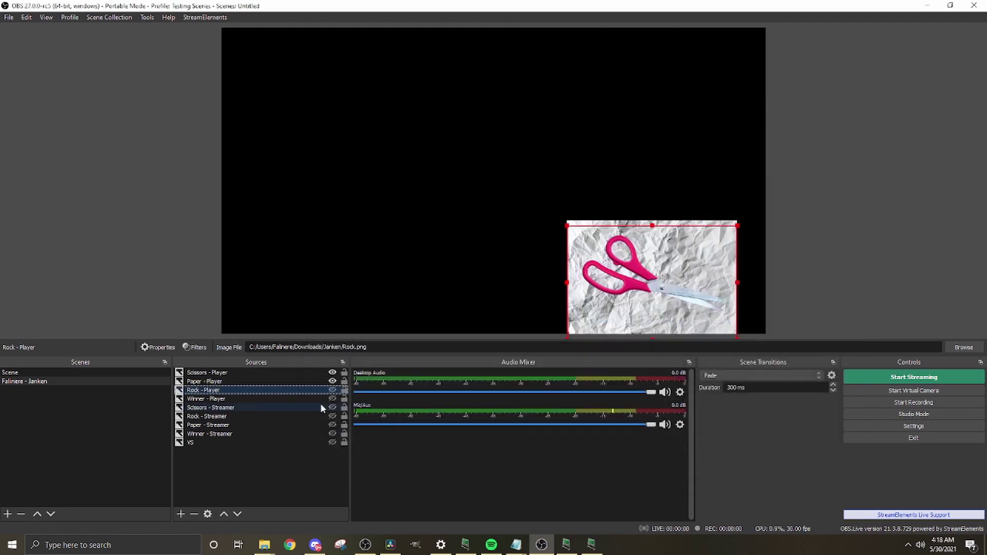
pyautogui.click(332, 381)
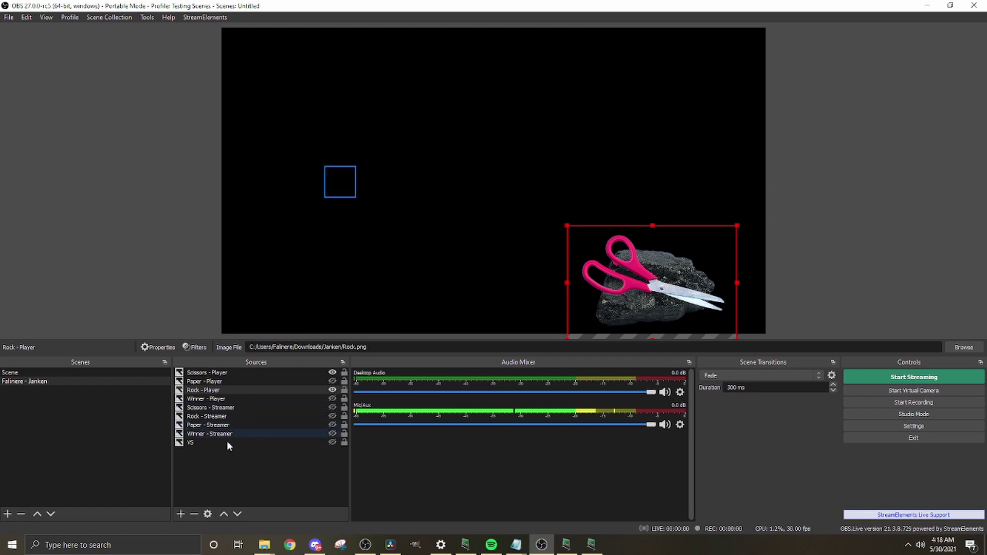
# Load VS.png from Downloads/Janken into the VS source, show it and place it at the lower middle of the canvas
pyautogui.doubleClick(205, 444)
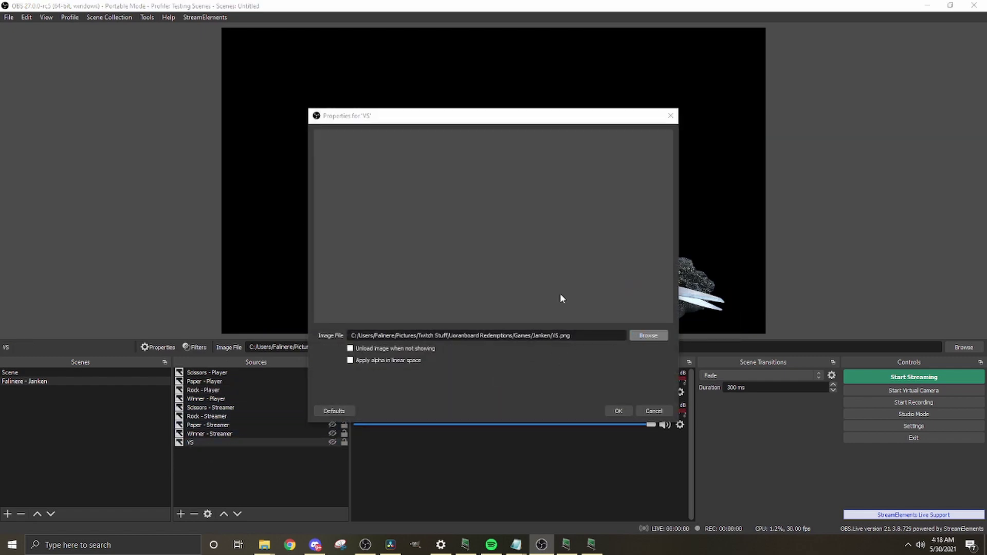
pyautogui.click(647, 336)
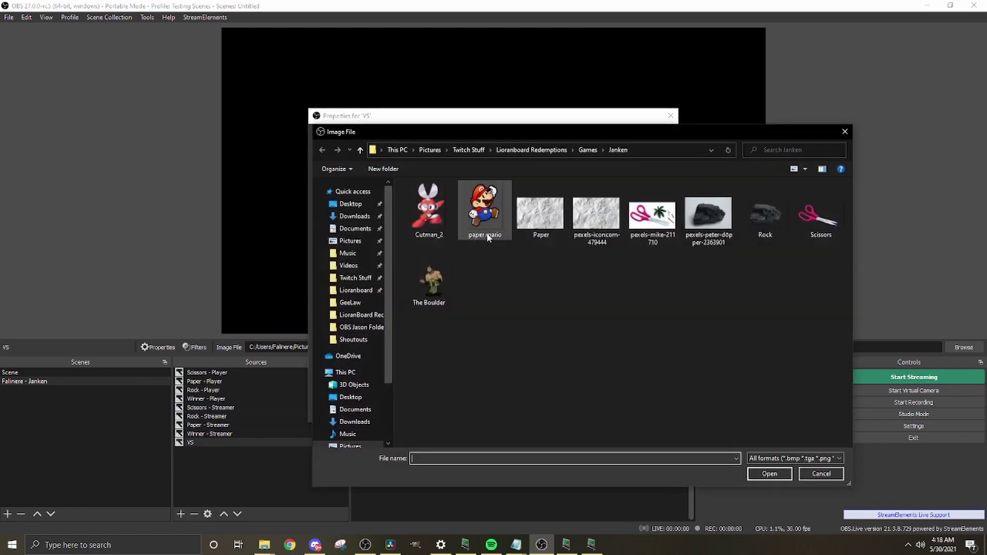
pyautogui.click(347, 422)
pyautogui.doubleClick(446, 217)
pyautogui.click(597, 210)
pyautogui.click(770, 474)
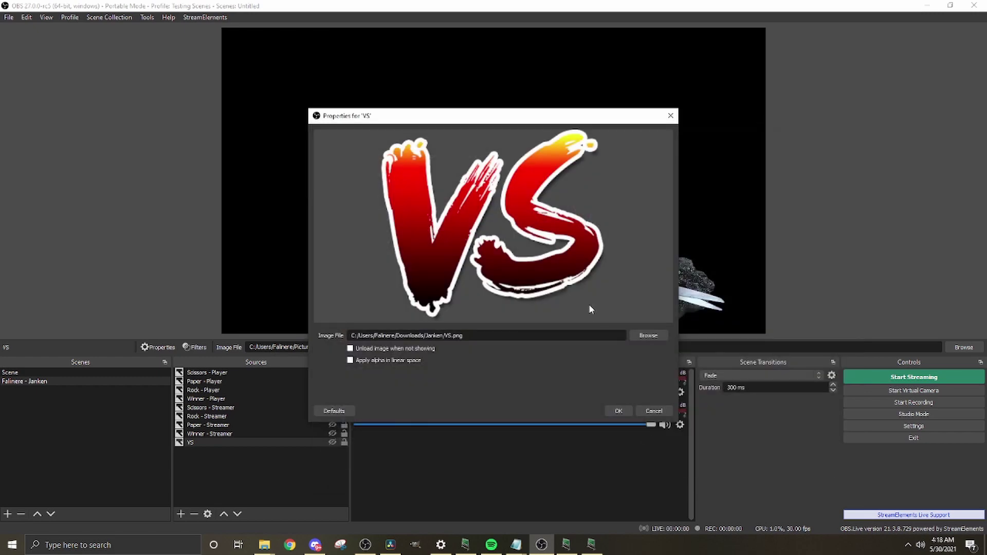
pyautogui.click(619, 411)
pyautogui.click(332, 443)
pyautogui.moveTo(502, 293); pyautogui.dragTo(491, 277)
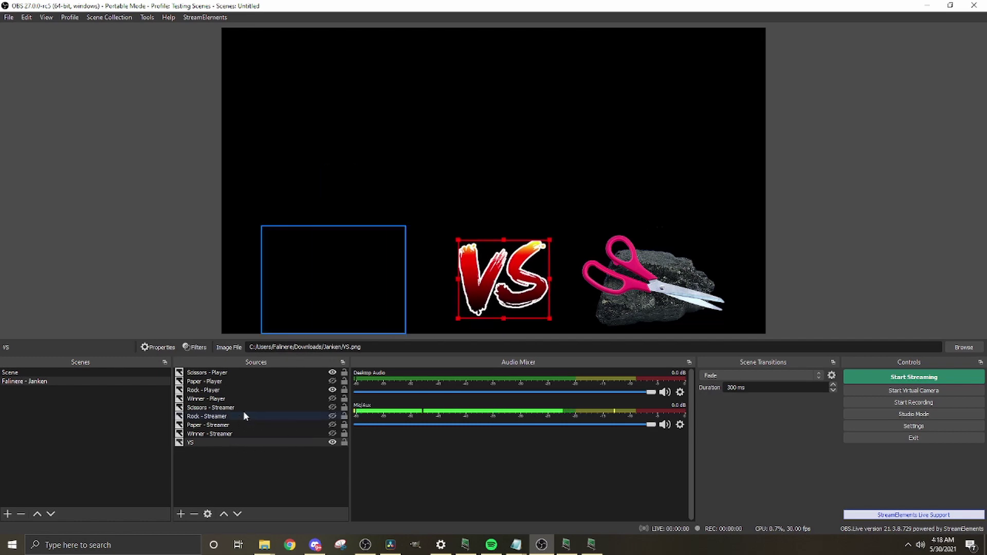
# Load Winner.png from Downloads/Janken into the Winner - Streamer source
pyautogui.doubleClick(238, 433)
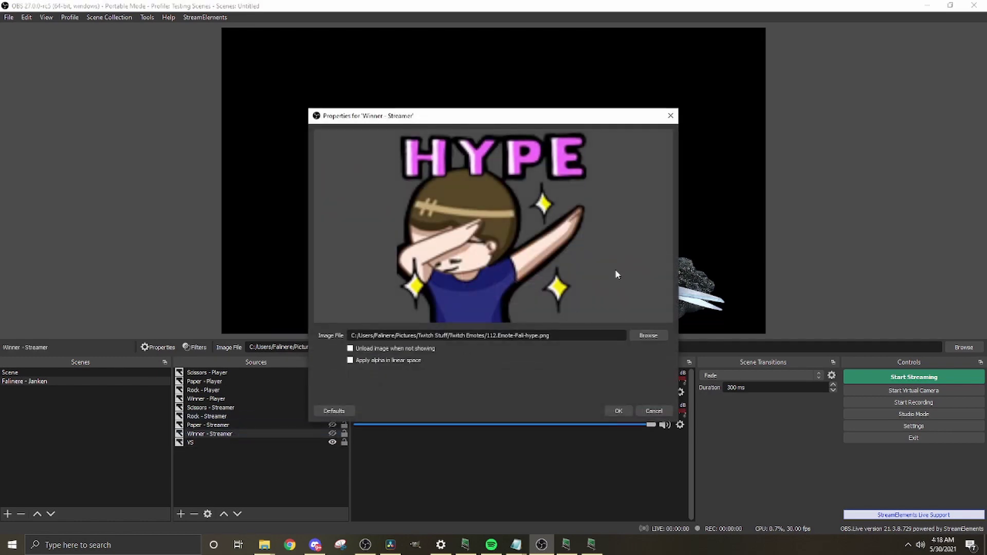
pyautogui.click(649, 336)
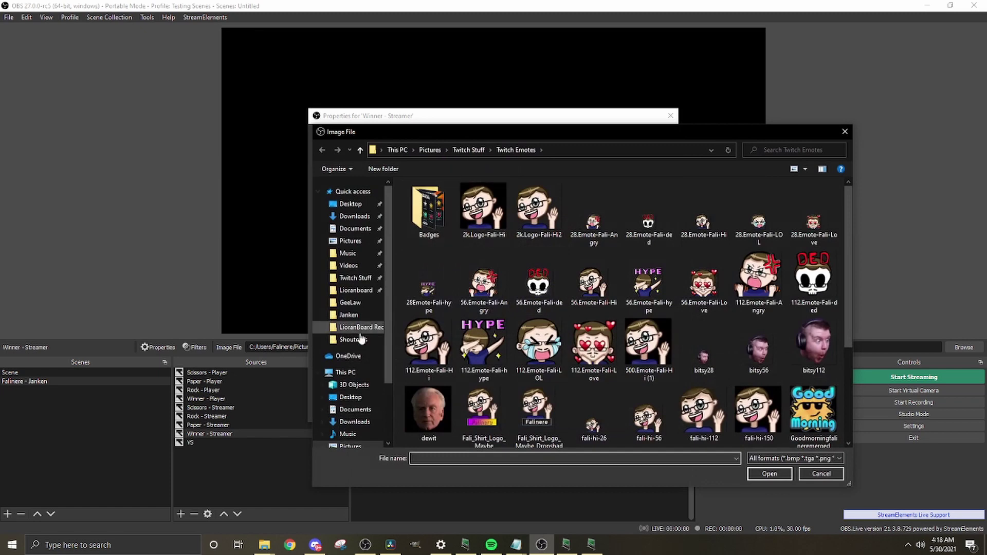
pyautogui.scroll(-1, 354, 391)
pyautogui.click(355, 401)
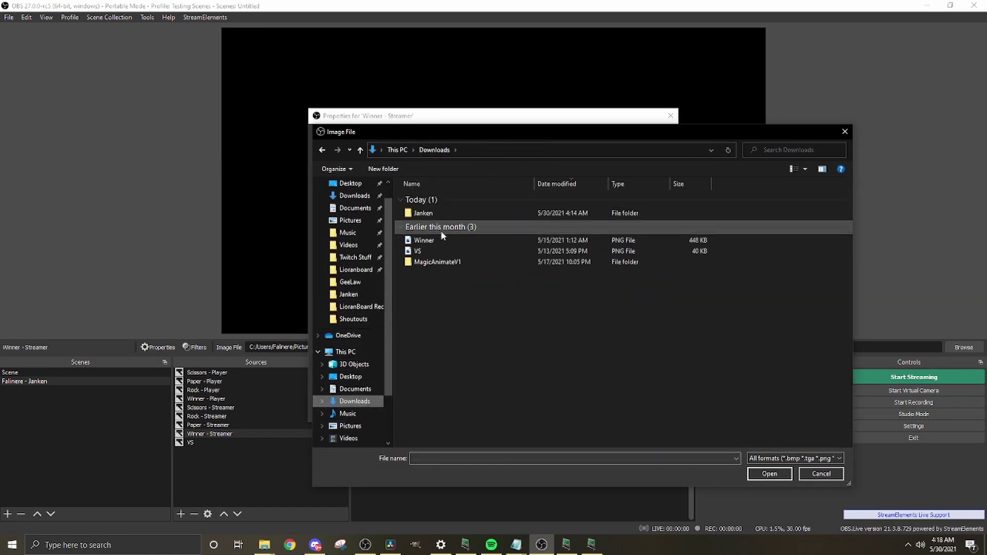
pyautogui.doubleClick(414, 213)
pyautogui.click(652, 208)
pyautogui.click(770, 474)
pyautogui.click(621, 411)
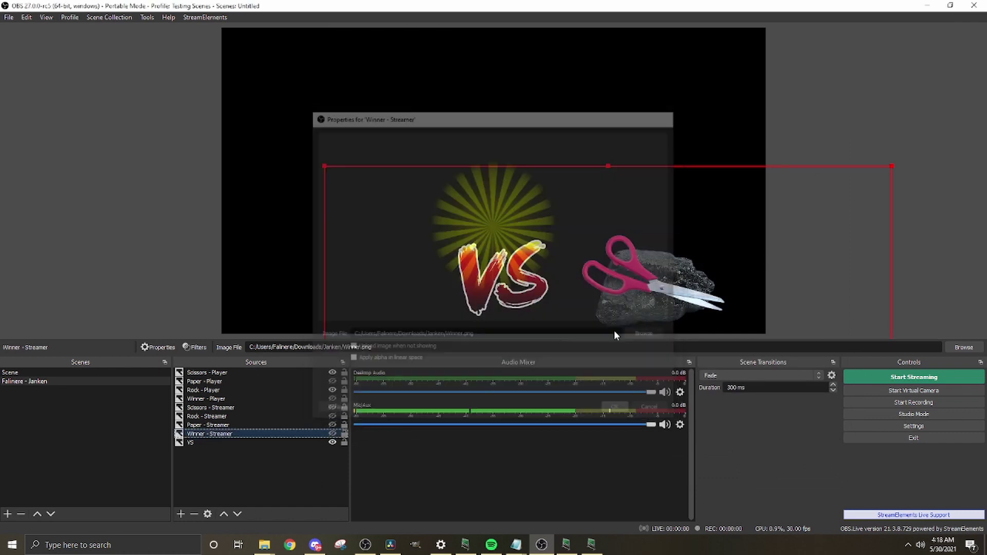
# Show the Winner - Streamer sunburst, shrink it and center it behind the player's rock and scissors images
pyautogui.click(328, 442)
pyautogui.click(332, 436)
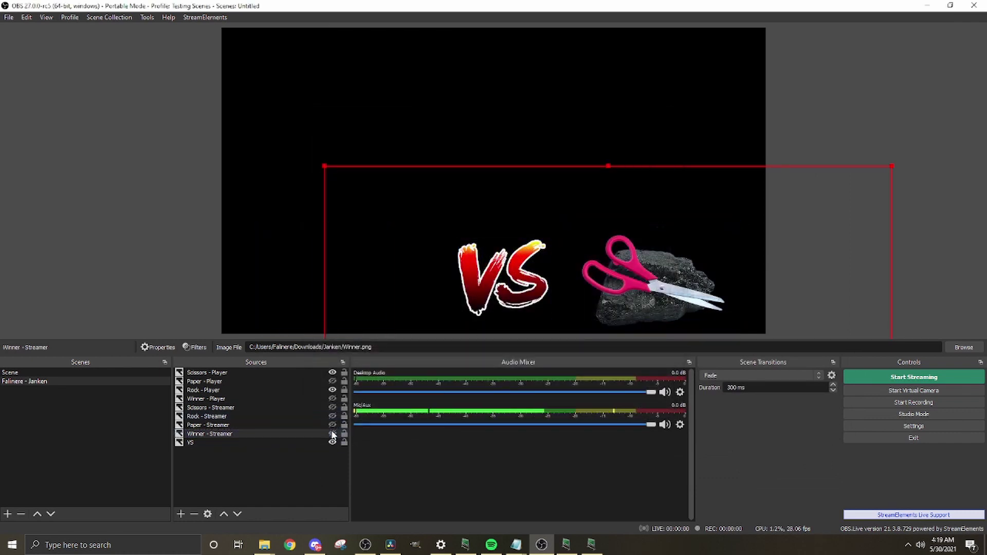
pyautogui.moveTo(601, 229); pyautogui.dragTo(583, 105)
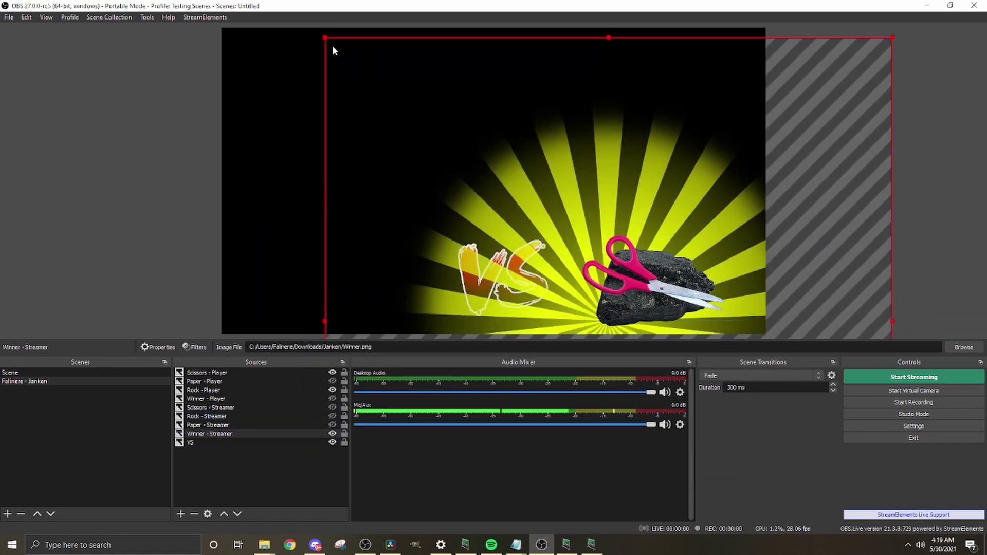
pyautogui.moveTo(332, 44); pyautogui.dragTo(520, 224)
pyautogui.moveTo(701, 229); pyautogui.dragTo(664, 155)
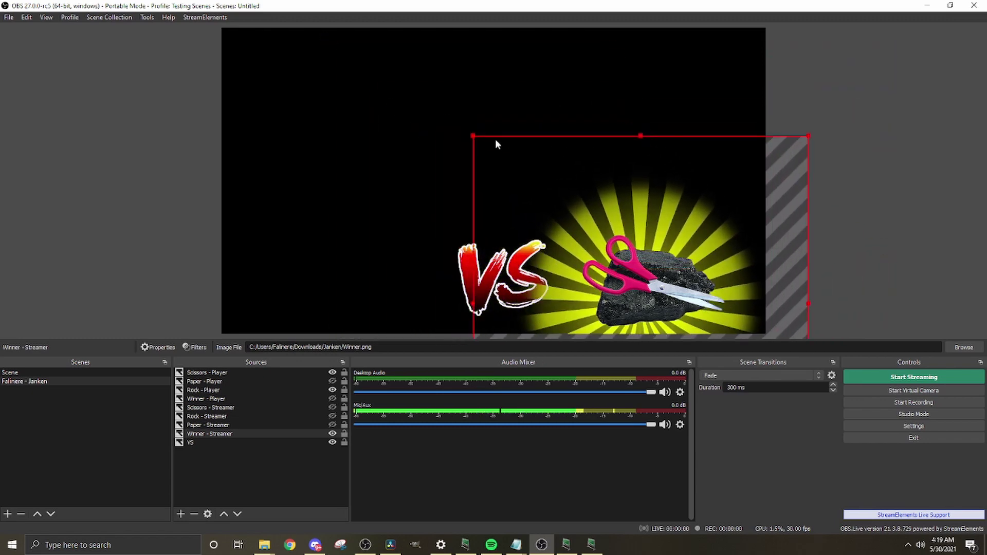
pyautogui.moveTo(473, 134); pyautogui.dragTo(570, 231)
pyautogui.moveTo(748, 245); pyautogui.dragTo(733, 187)
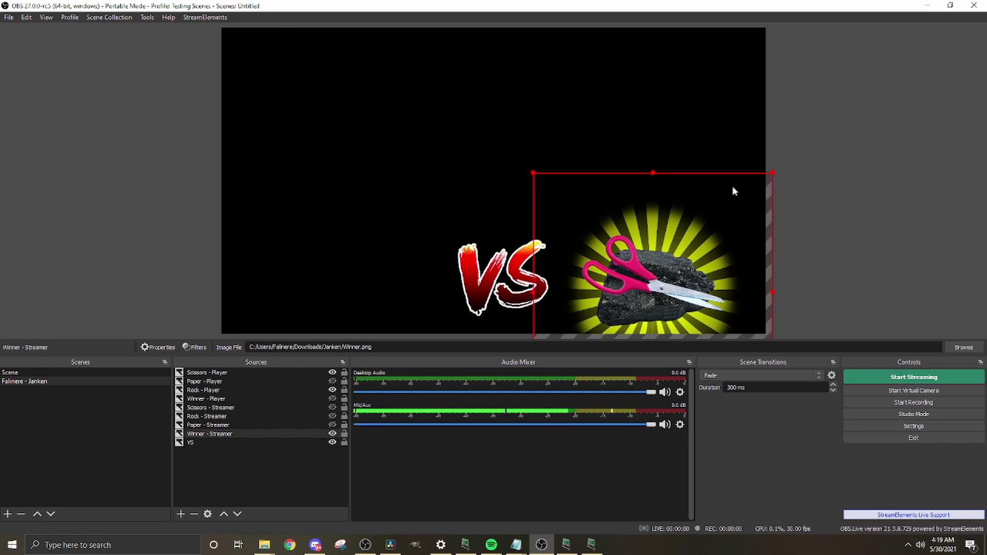
# Make the Winner - Player, Scissors - Streamer, Rock - Streamer, Paper - Streamer and Paper - Player sources visible
pyautogui.click(333, 398)
pyautogui.click(332, 408)
pyautogui.click(332, 416)
pyautogui.click(333, 424)
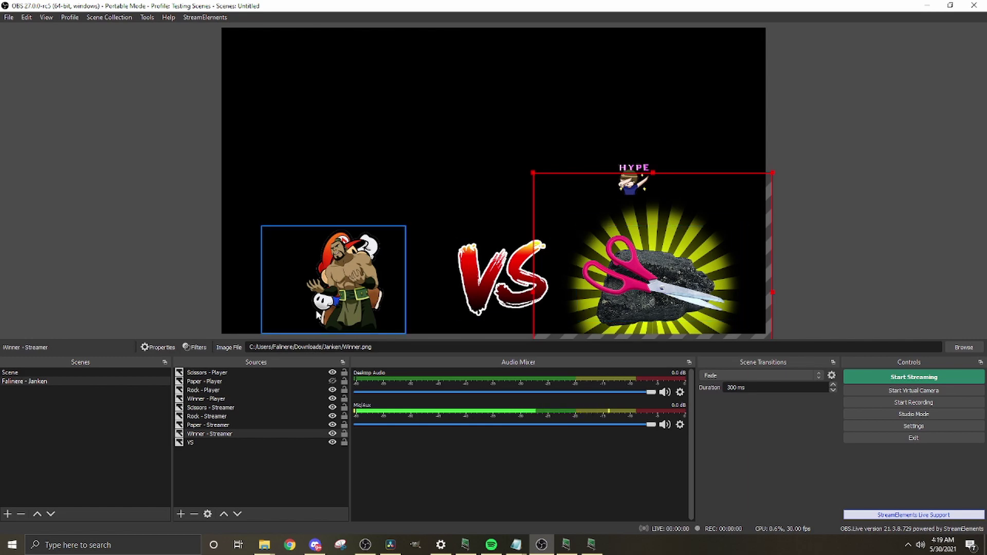
pyautogui.click(332, 381)
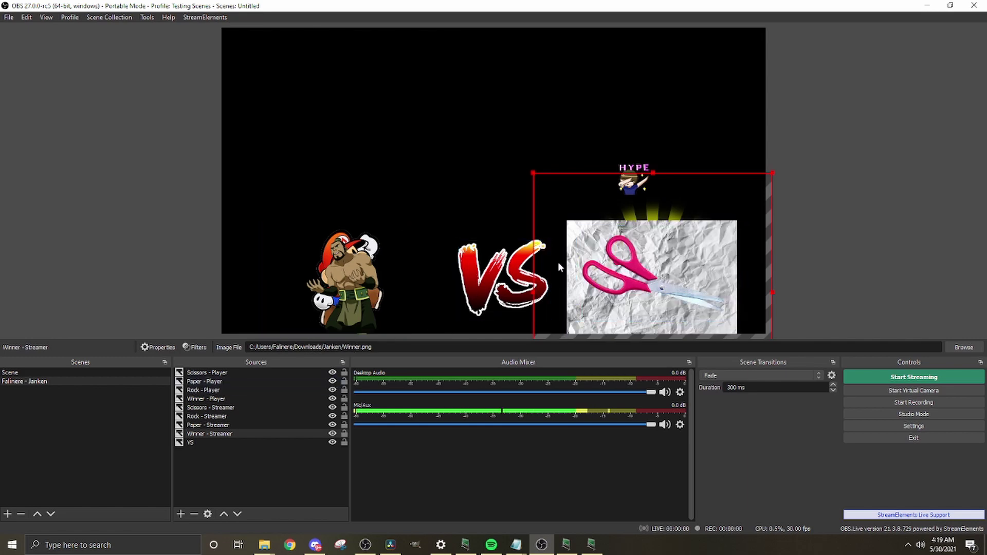
# Raise the VS logo, the player images with the sunburst, and the streamer characters to the middle height of the canvas
pyautogui.moveTo(503, 281); pyautogui.dragTo(486, 194)
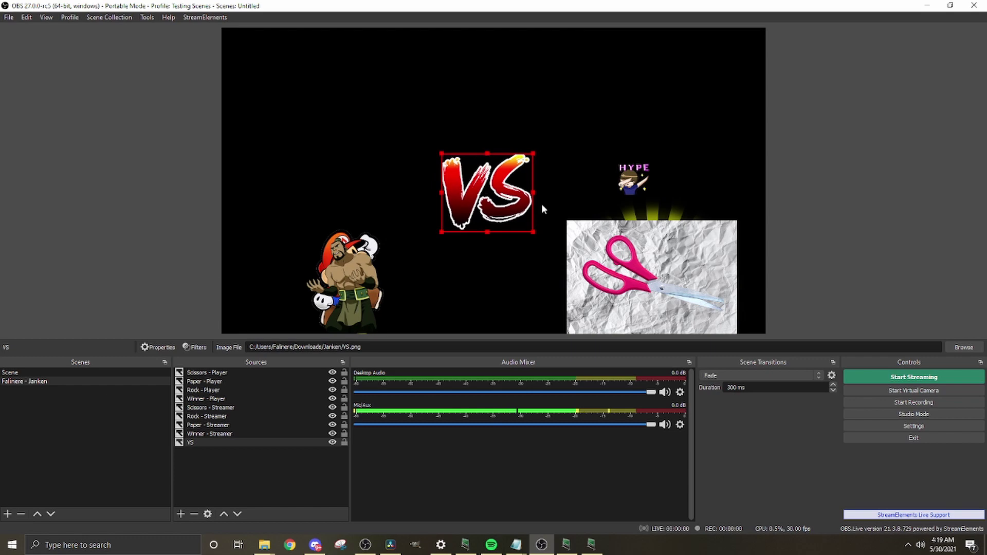
pyautogui.moveTo(696, 250); pyautogui.dragTo(688, 176)
pyautogui.moveTo(681, 301); pyautogui.dragTo(662, 220)
pyautogui.moveTo(661, 288); pyautogui.dragTo(646, 203)
pyautogui.click(347, 278)
pyautogui.moveTo(348, 277); pyautogui.dragTo(348, 190)
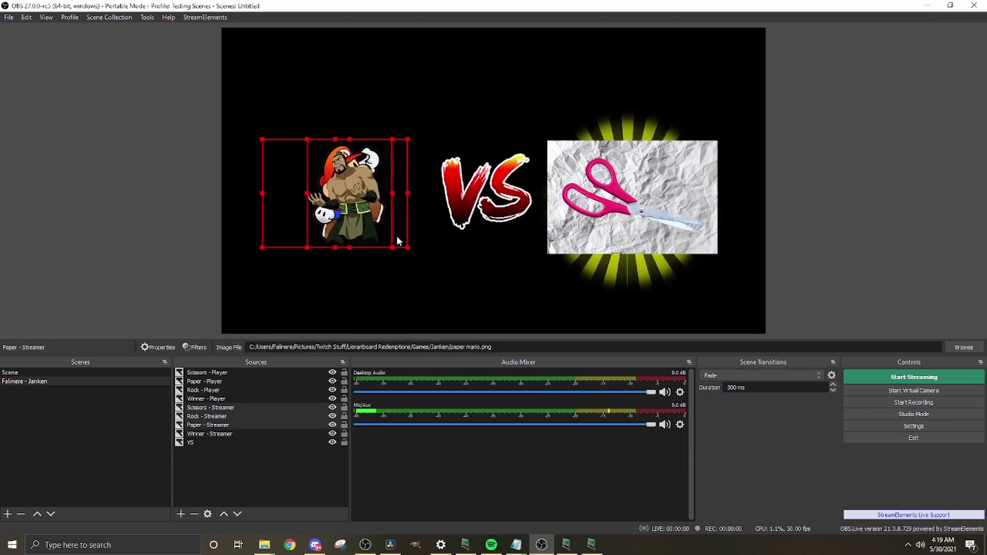
pyautogui.click(291, 465)
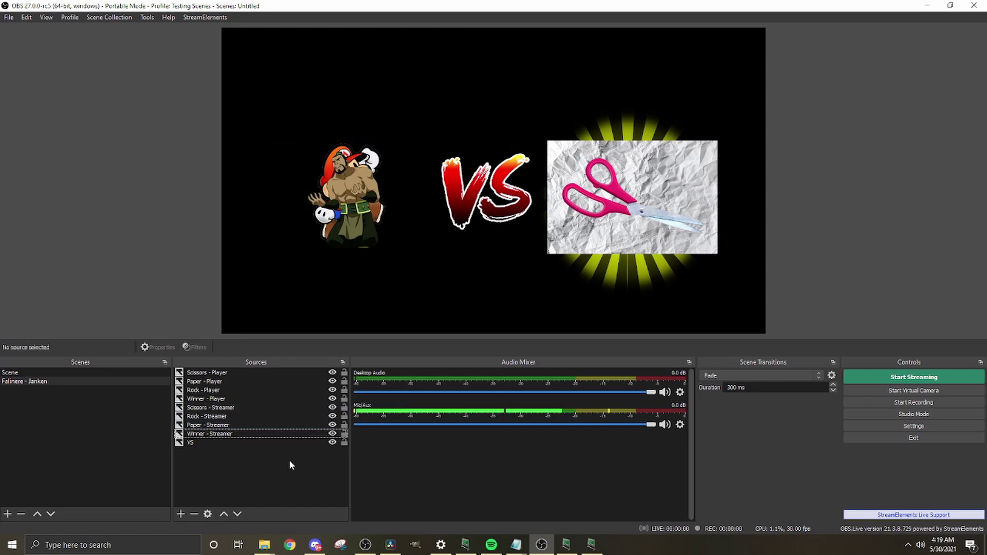
# Add a Text (GDI+) source named Streamer Name with the text Hello
pyautogui.click(181, 513)
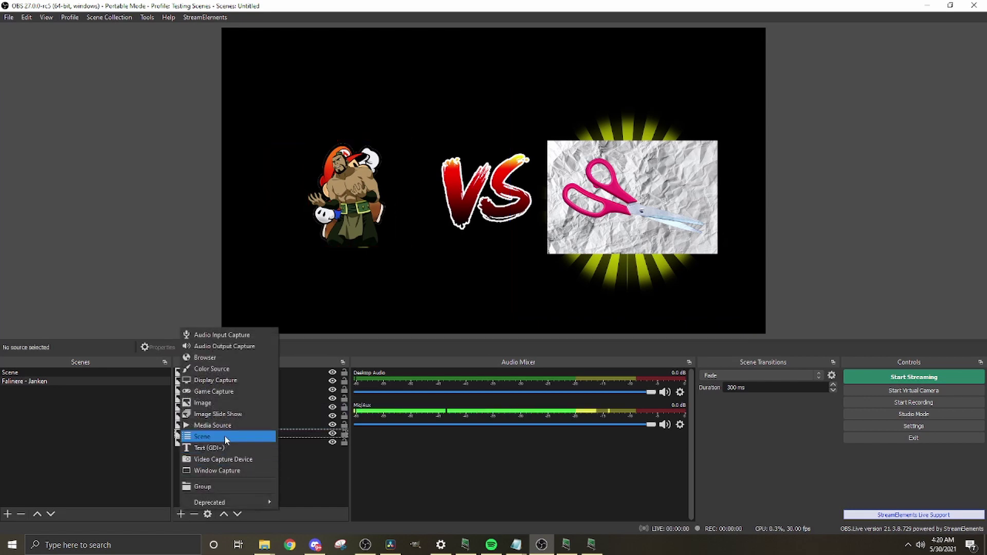
pyautogui.click(216, 448)
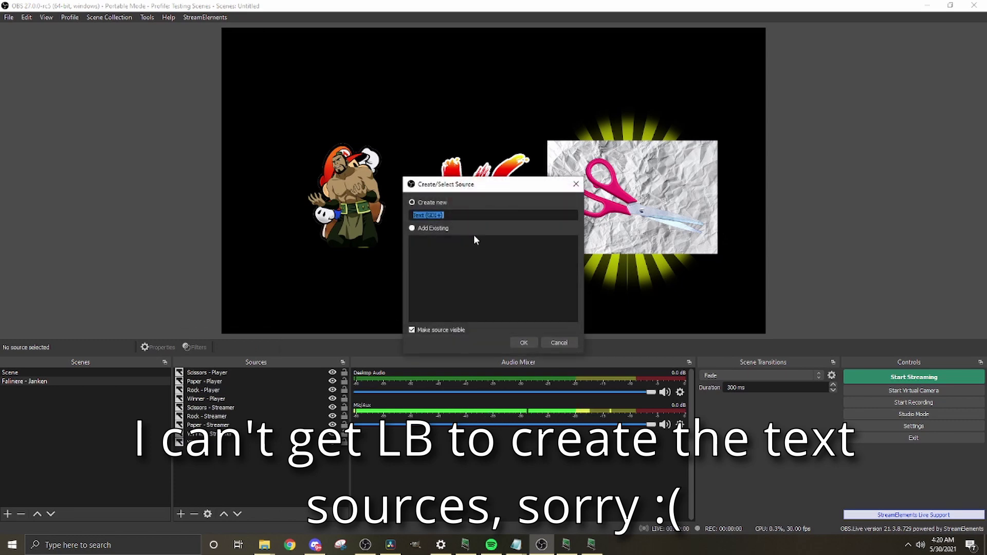
pyautogui.write('Str')
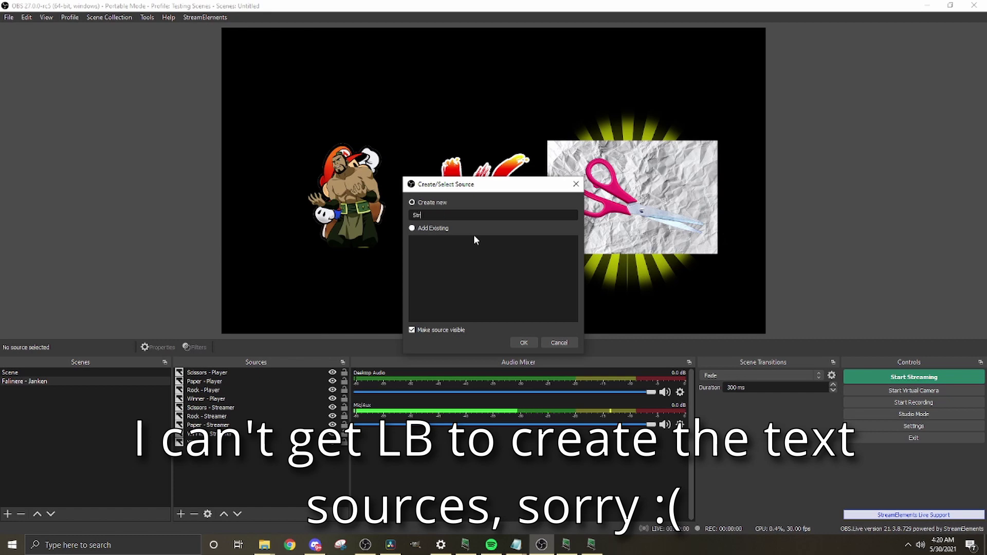
pyautogui.write('eamer Name')
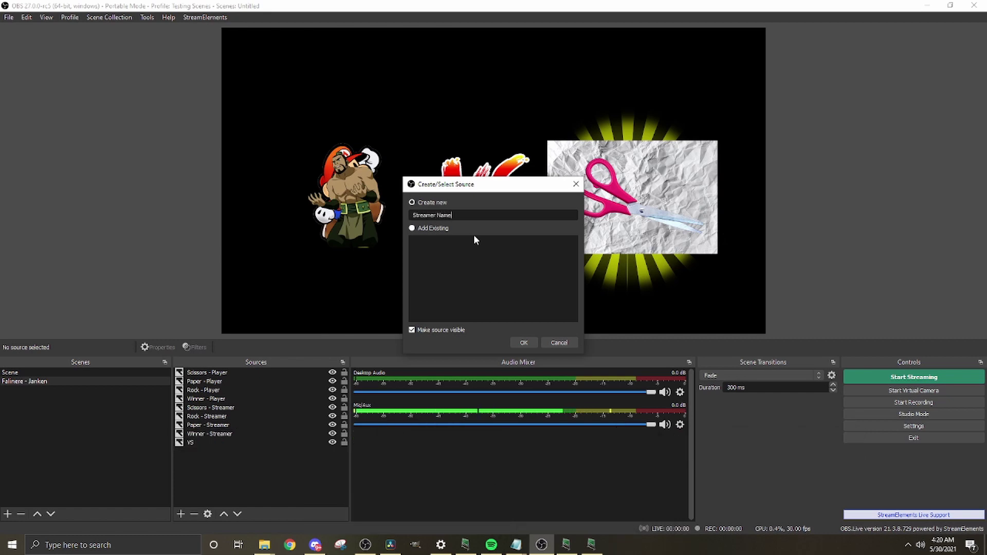
pyautogui.click(522, 341)
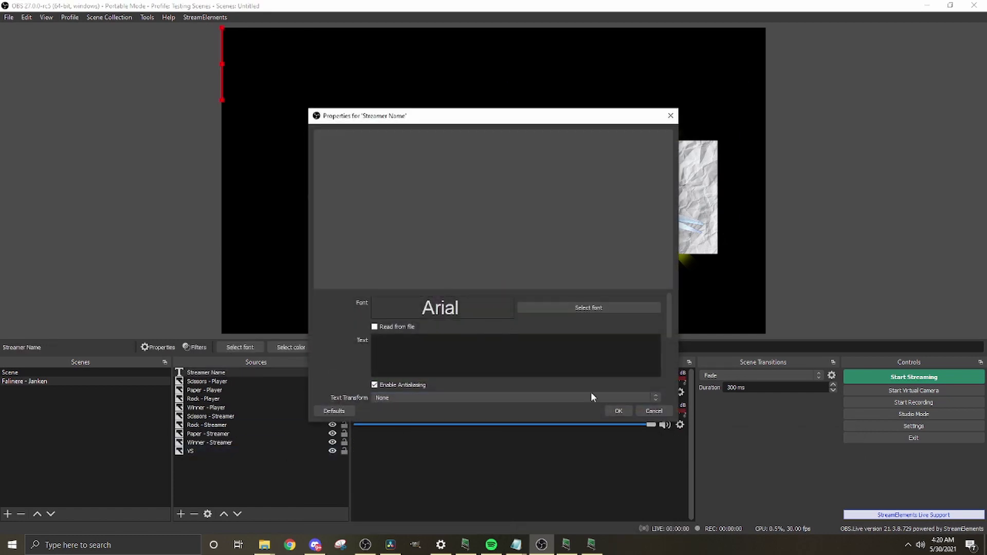
pyautogui.write('Hello')
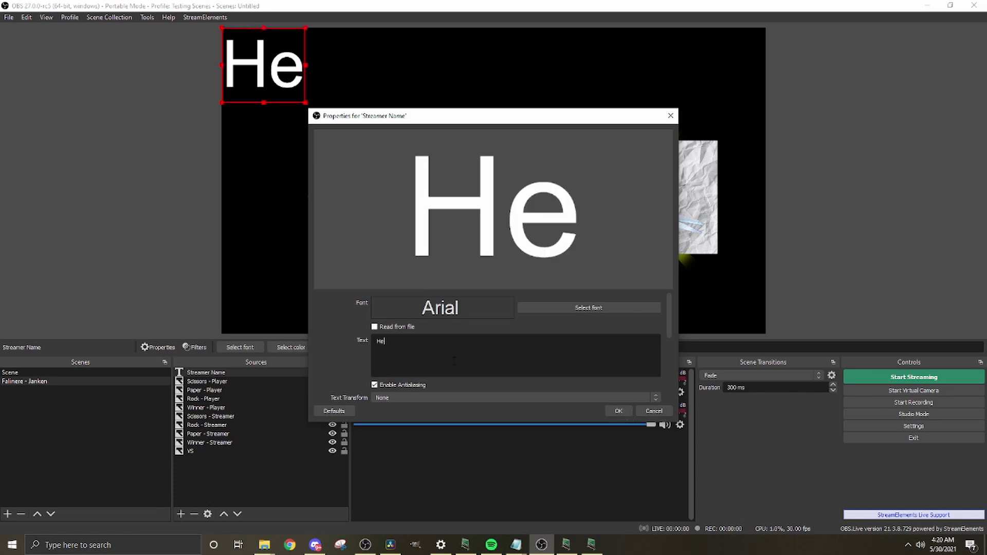
pyautogui.click(618, 411)
# Add a Text (GDI+) source named Player Name with the text Yooooo
pyautogui.rightClick(242, 480)
pyautogui.click(184, 506)
pyautogui.click(181, 514)
pyautogui.click(215, 453)
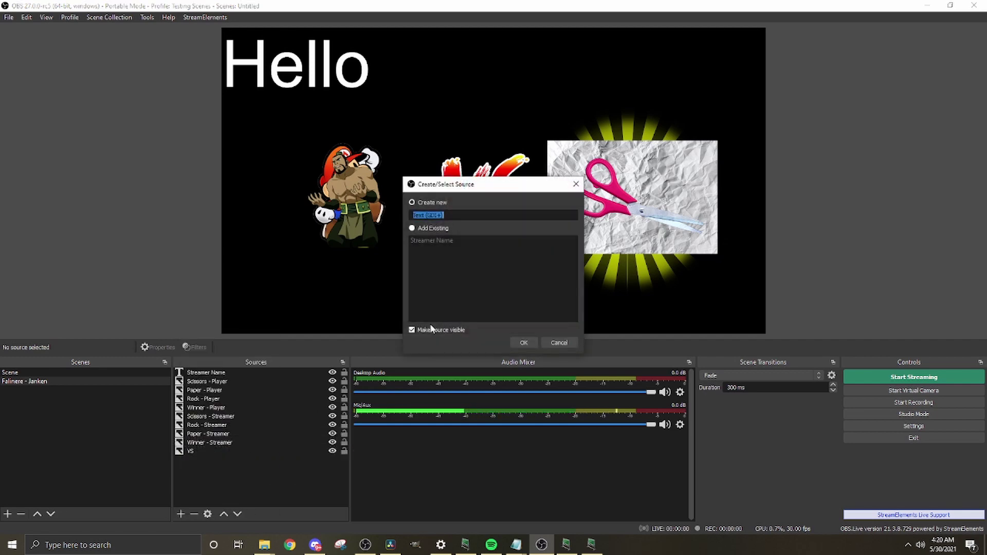
pyautogui.write('Player Name')
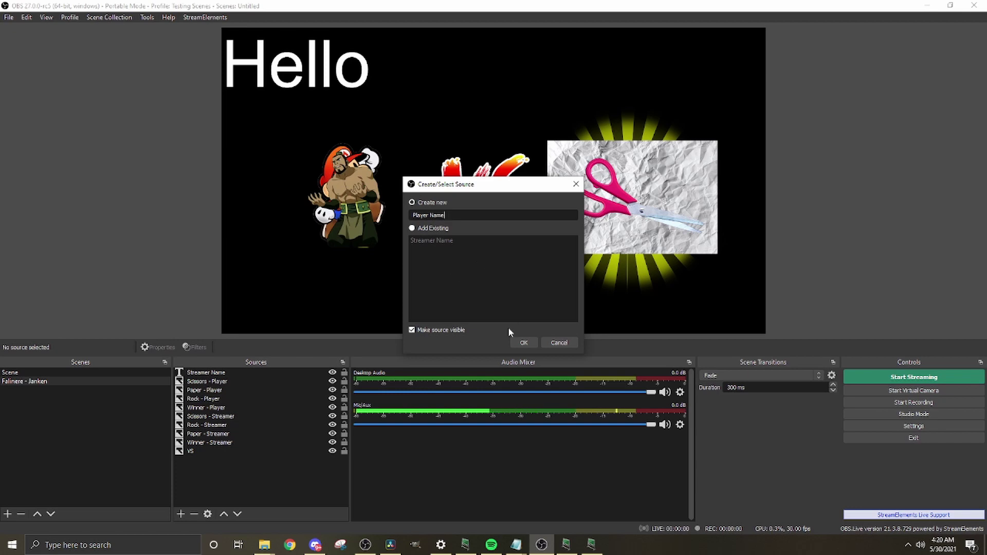
pyautogui.press('Return')
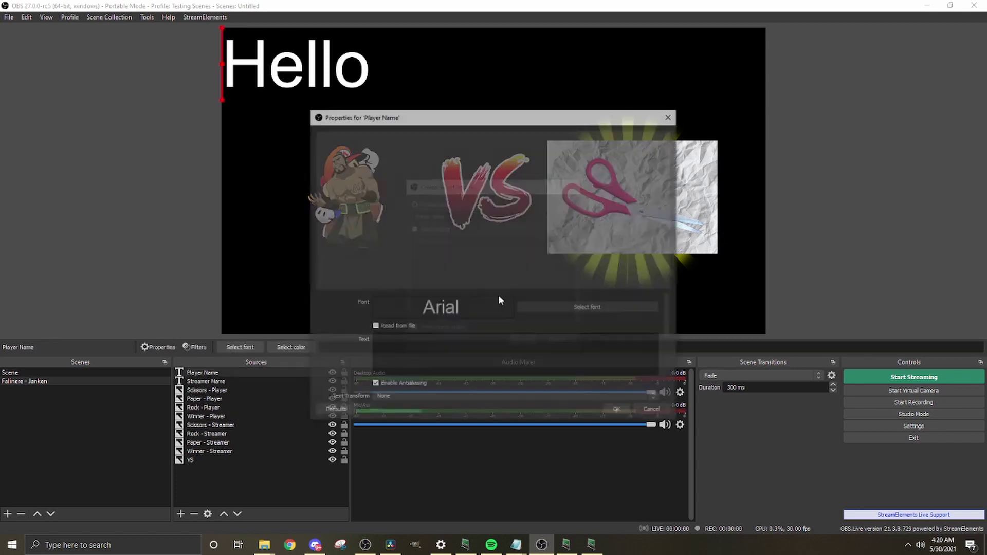
pyautogui.write('Yooooo')
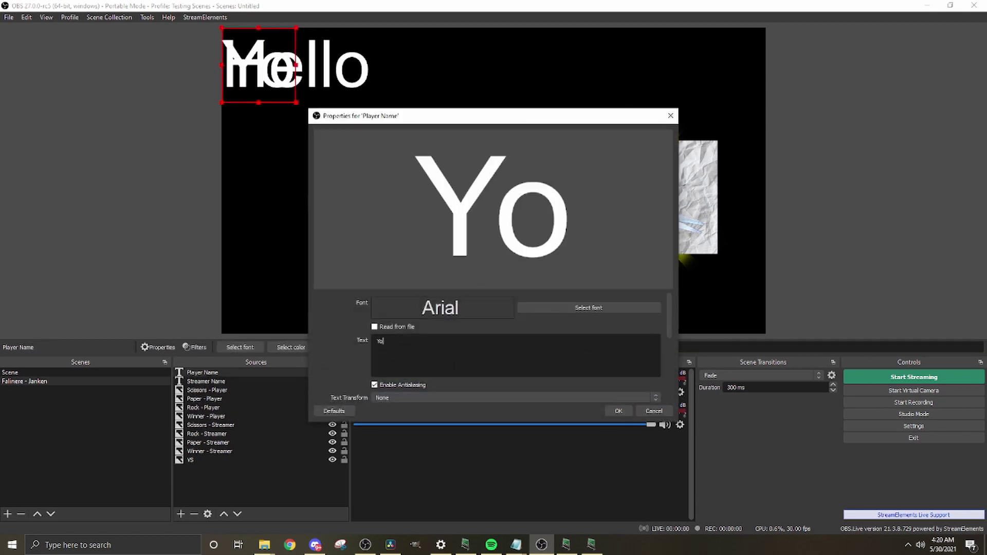
pyautogui.click(619, 411)
# Place the Hello text above the streamer characters and the Yooooo text above the player images, level with each other
pyautogui.moveTo(412, 81); pyautogui.dragTo(555, 307)
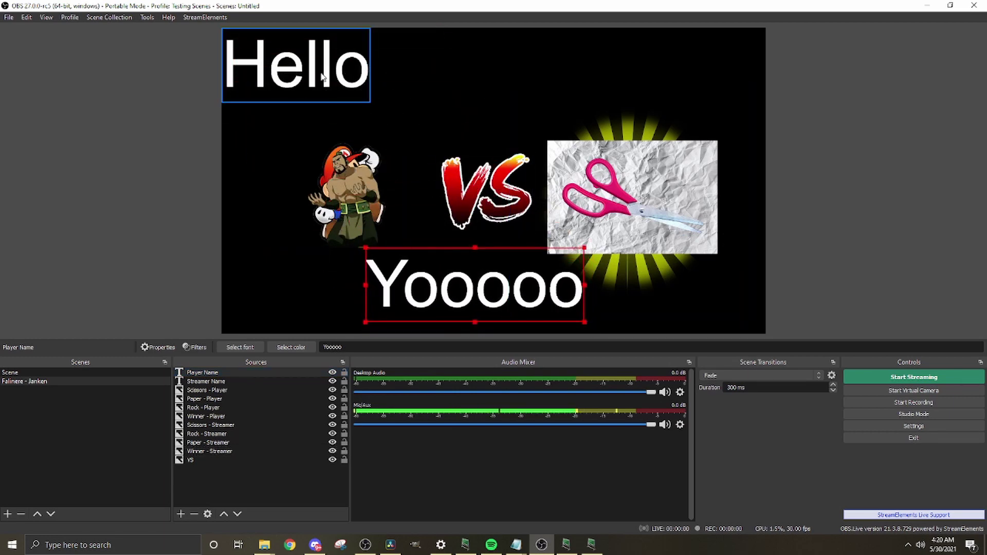
pyautogui.moveTo(324, 72); pyautogui.dragTo(374, 87)
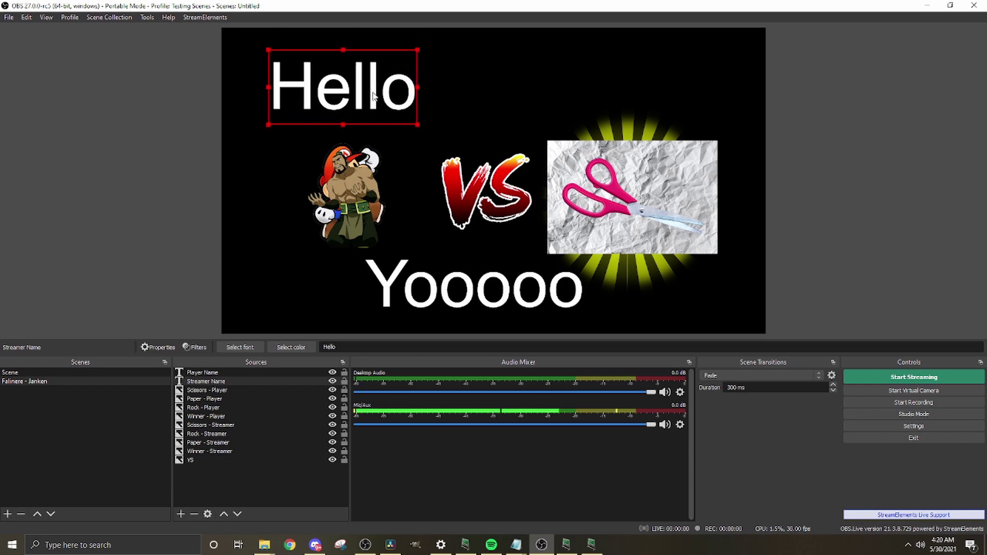
pyautogui.moveTo(491, 303); pyautogui.dragTo(625, 94)
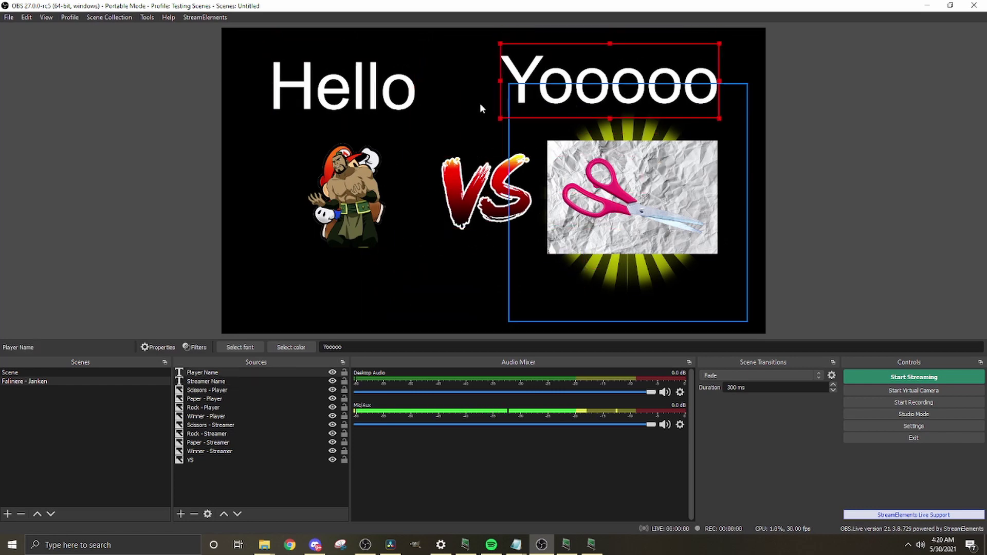
pyautogui.moveTo(368, 95); pyautogui.dragTo(371, 89)
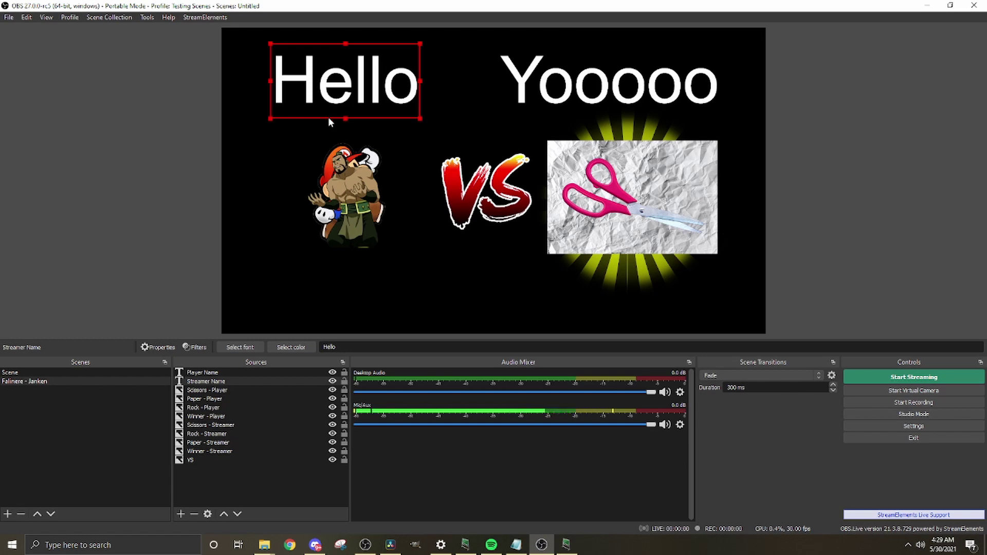
# Move the Winner - Streamer sunburst behind the streamer characters and select the Player Name source
pyautogui.click(291, 382)
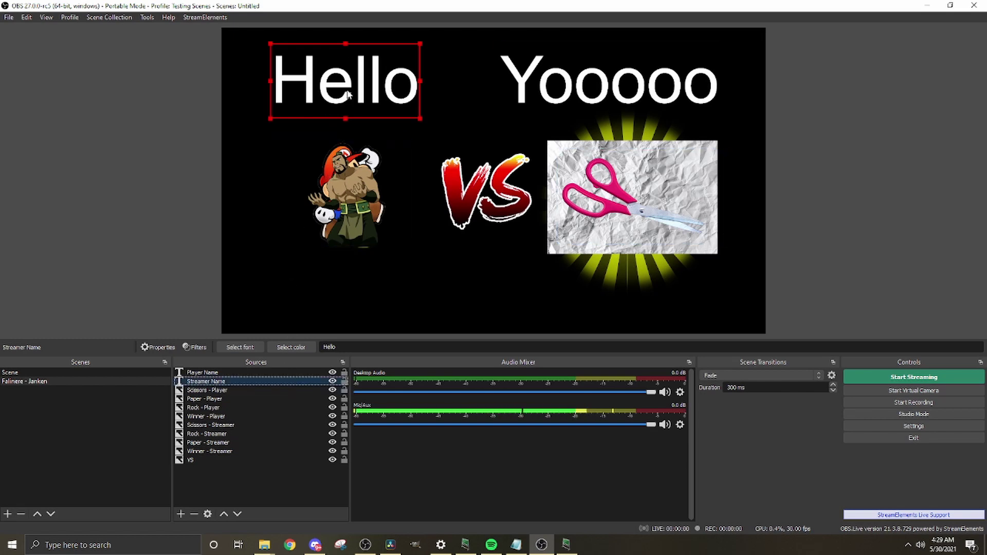
pyautogui.moveTo(295, 125); pyautogui.dragTo(397, 273)
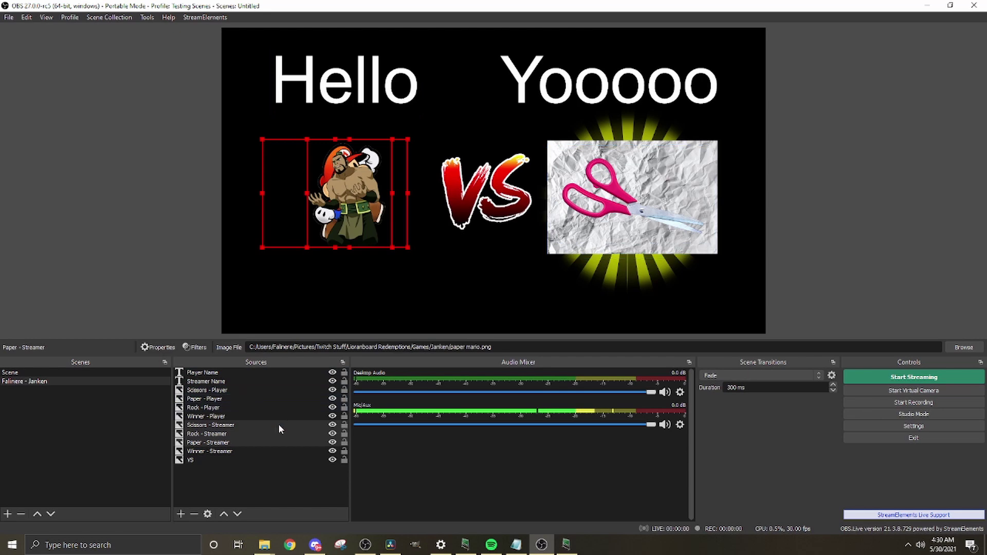
pyautogui.click(239, 451)
pyautogui.moveTo(662, 293); pyautogui.dragTo(384, 287)
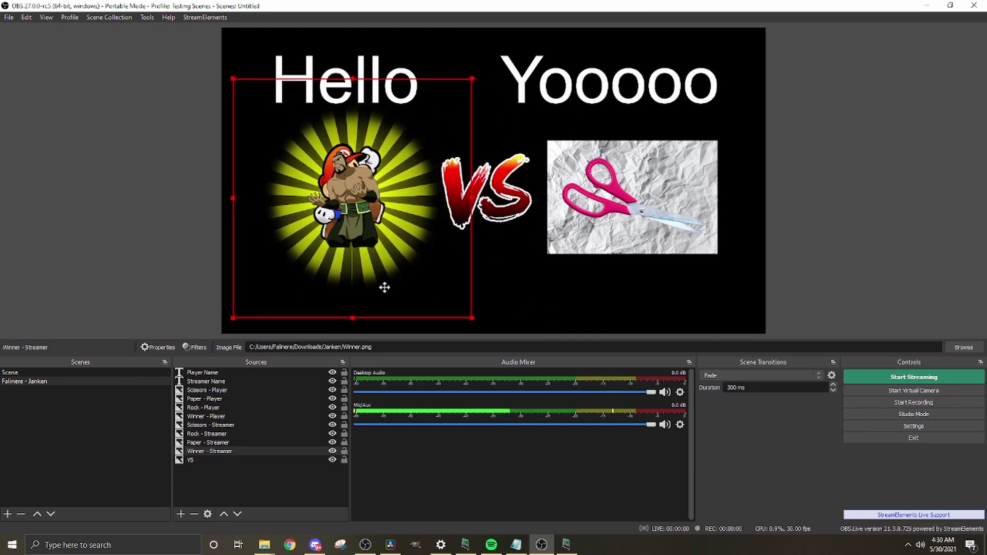
pyautogui.click(242, 370)
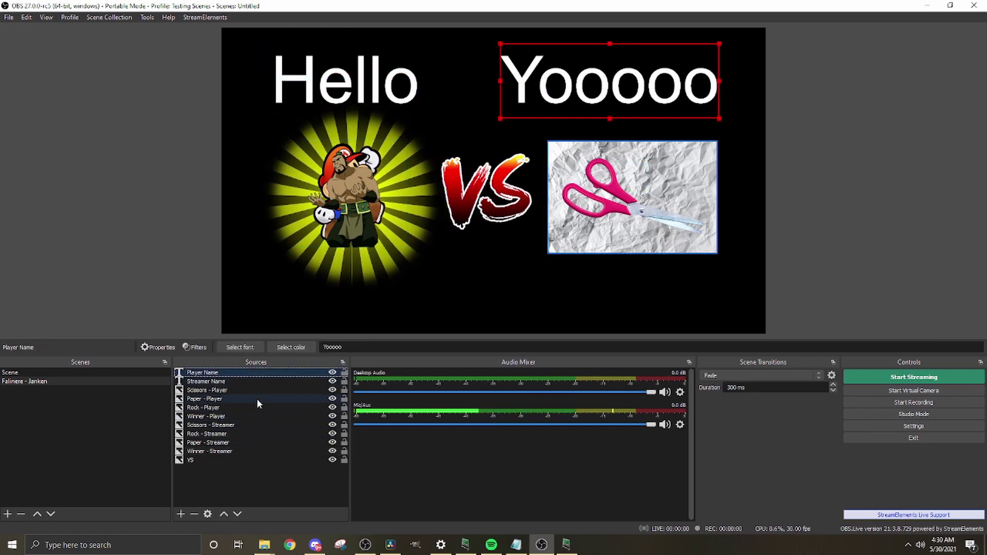
# Set the text of the Streamer Name source to Falinere
pyautogui.moveTo(703, 308); pyautogui.dragTo(579, 190)
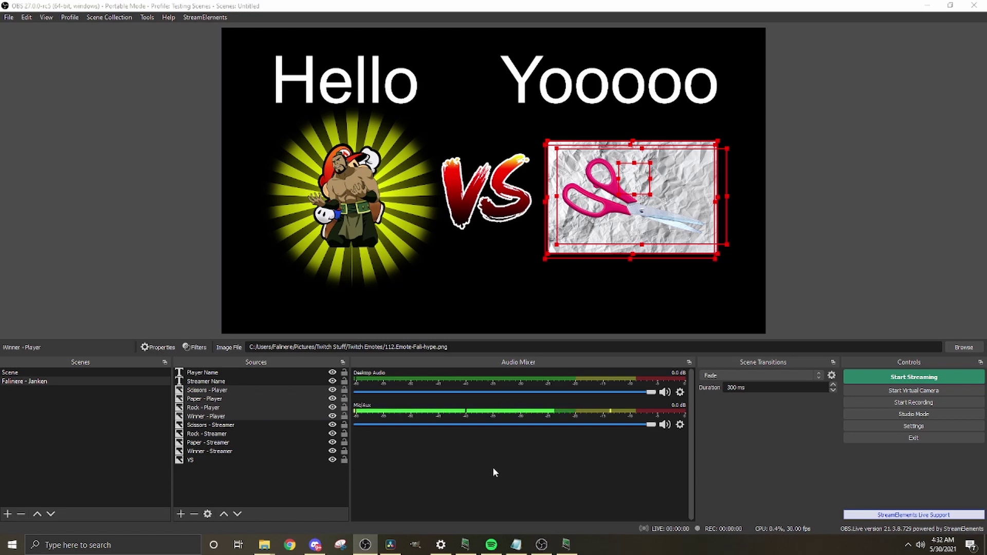
pyautogui.click(387, 92)
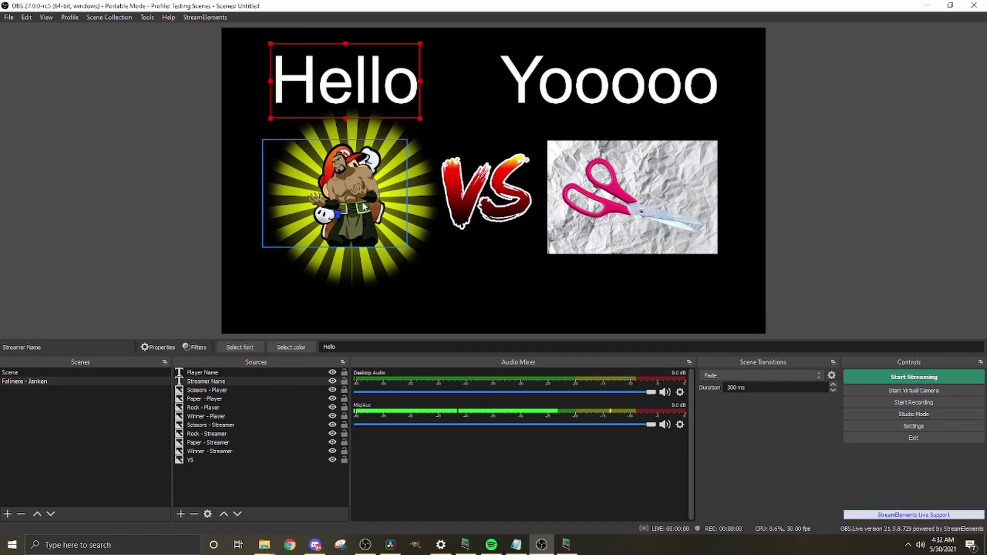
pyautogui.doubleClick(244, 380)
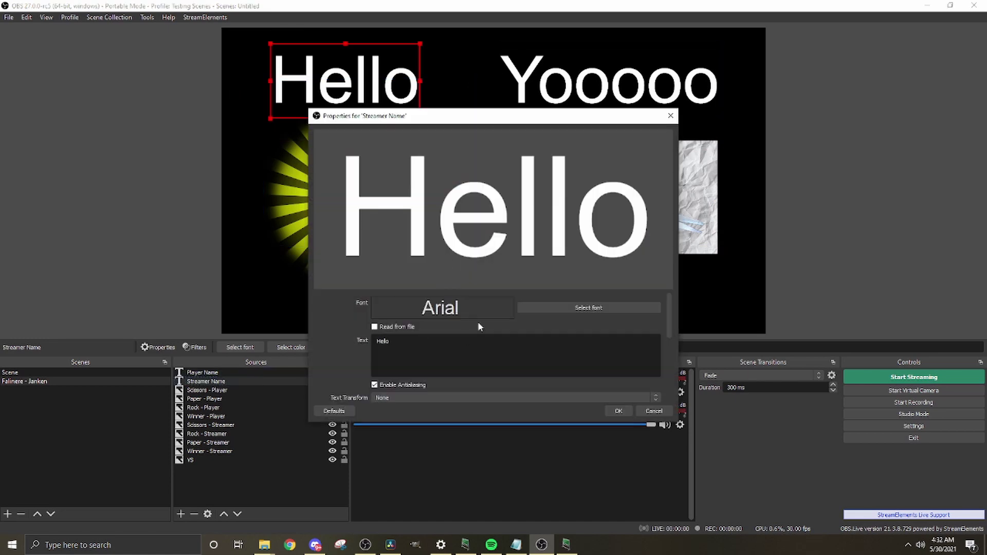
pyautogui.write('Falinere')
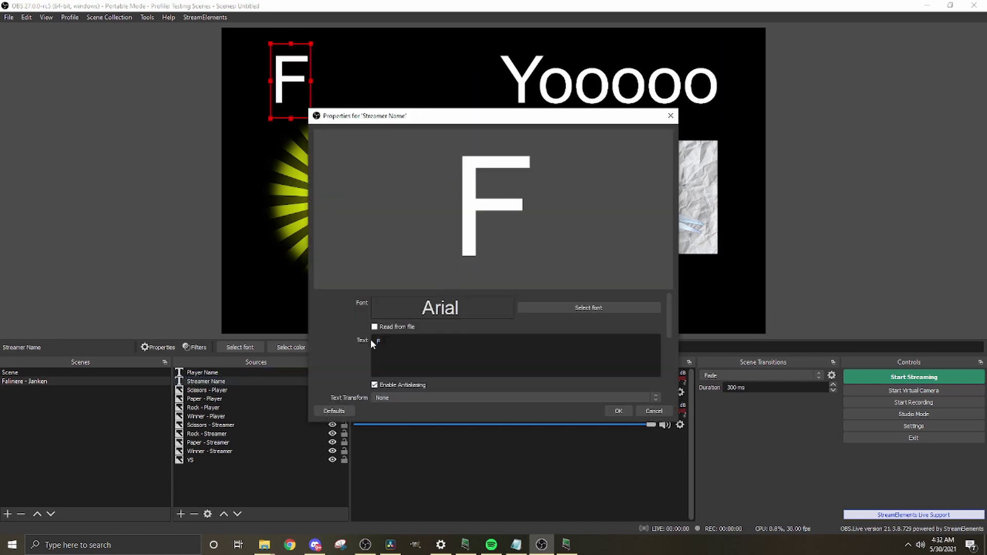
pyautogui.click(619, 411)
# Move the Falinere and Yooooo texts apart on the canvas so they do not overlap and sit roughly level
pyautogui.click(239, 372)
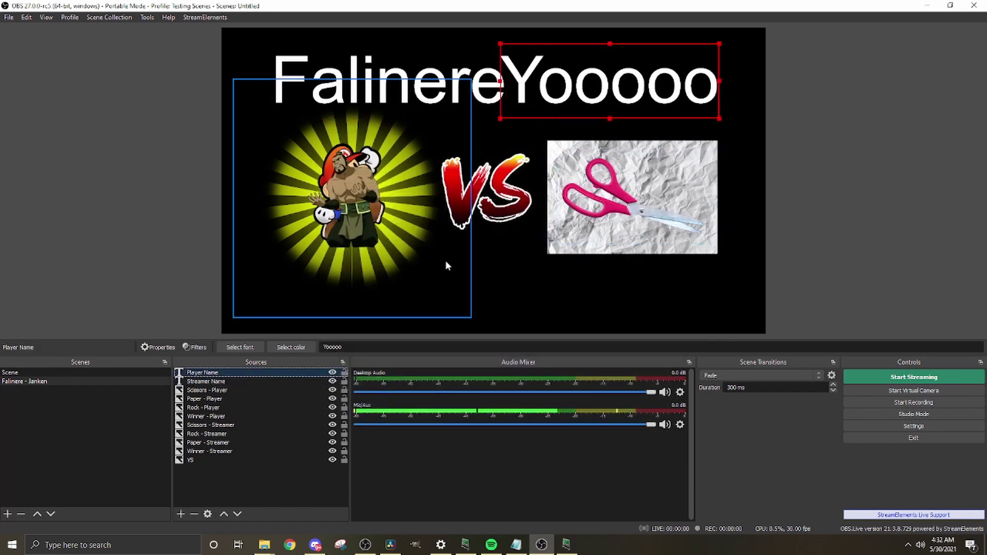
pyautogui.moveTo(598, 88); pyautogui.dragTo(615, 93)
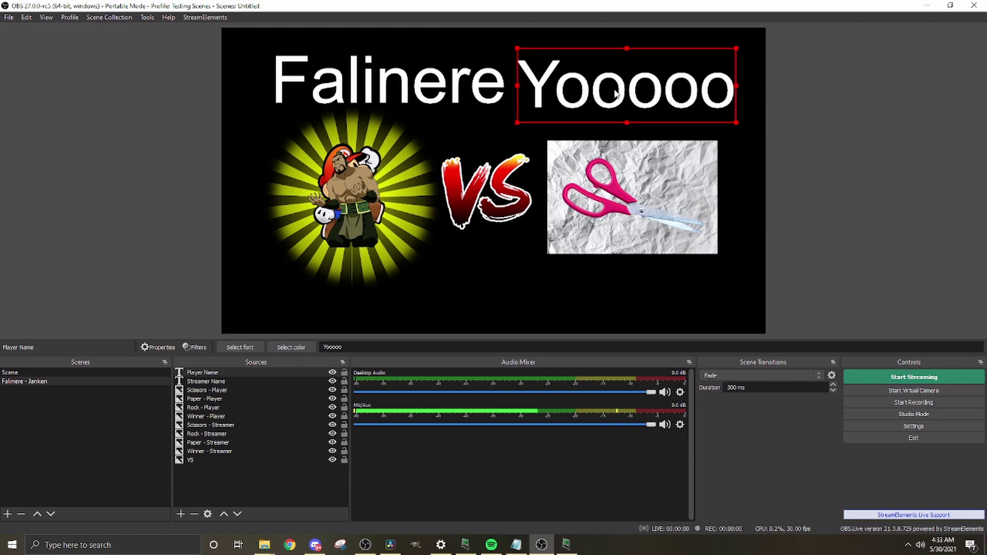
pyautogui.moveTo(428, 77); pyautogui.dragTo(389, 75)
pyautogui.moveTo(593, 80); pyautogui.dragTo(592, 83)
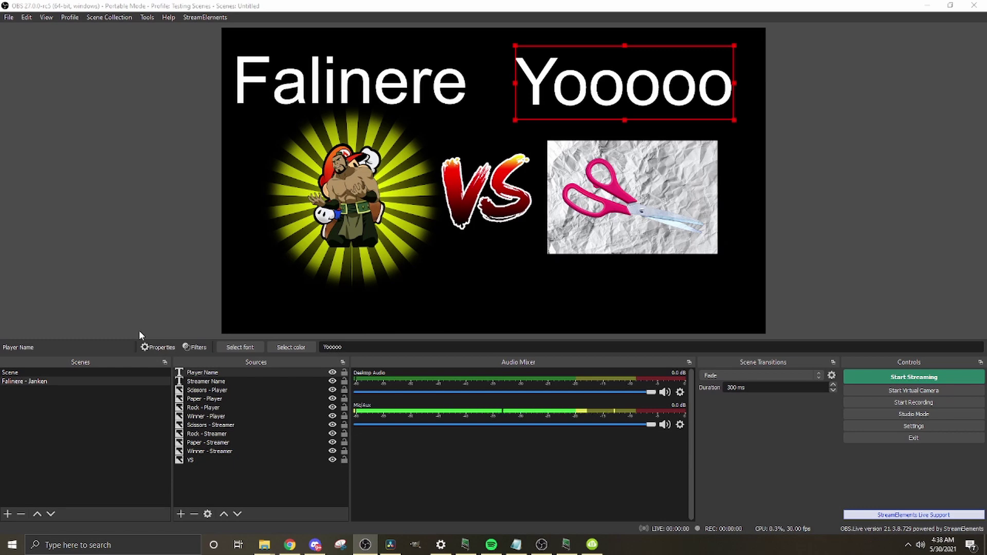
# Add a Text (GDI+) source named Streamer Ready with the text Ready and place it over the streamer characters
pyautogui.click(181, 513)
pyautogui.click(220, 452)
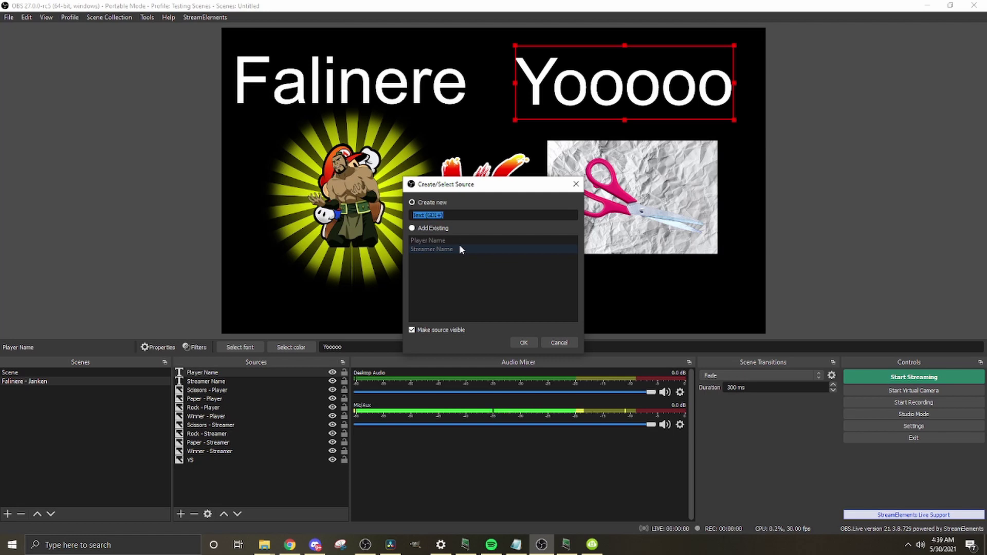
pyautogui.write('Streamer Ready')
pyautogui.press('Return')
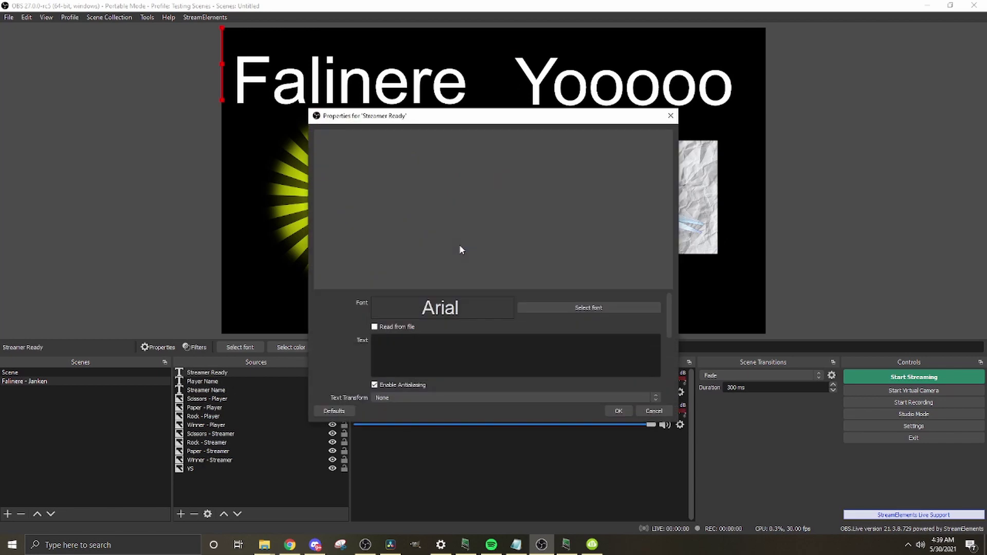
pyautogui.write('Rerady')
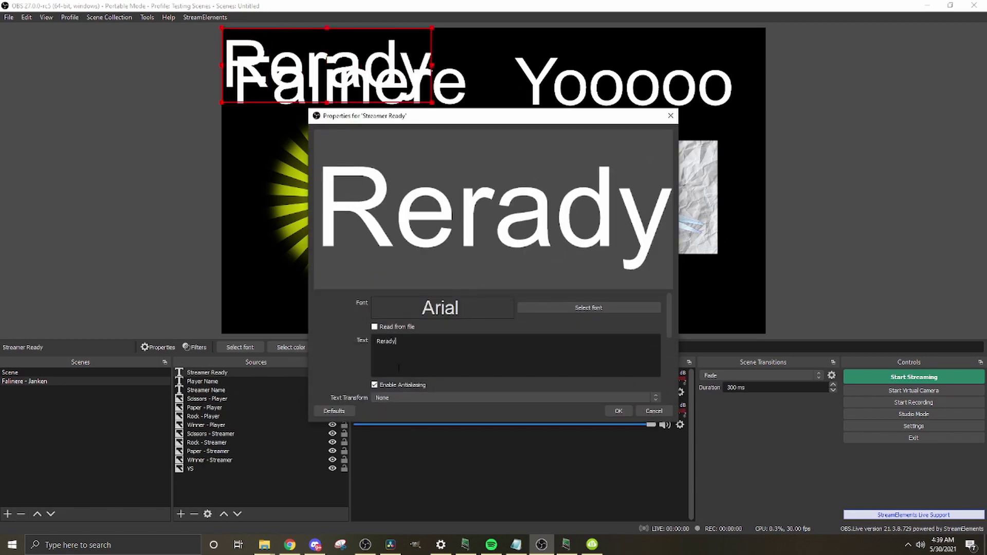
pyautogui.press('BackSpace')
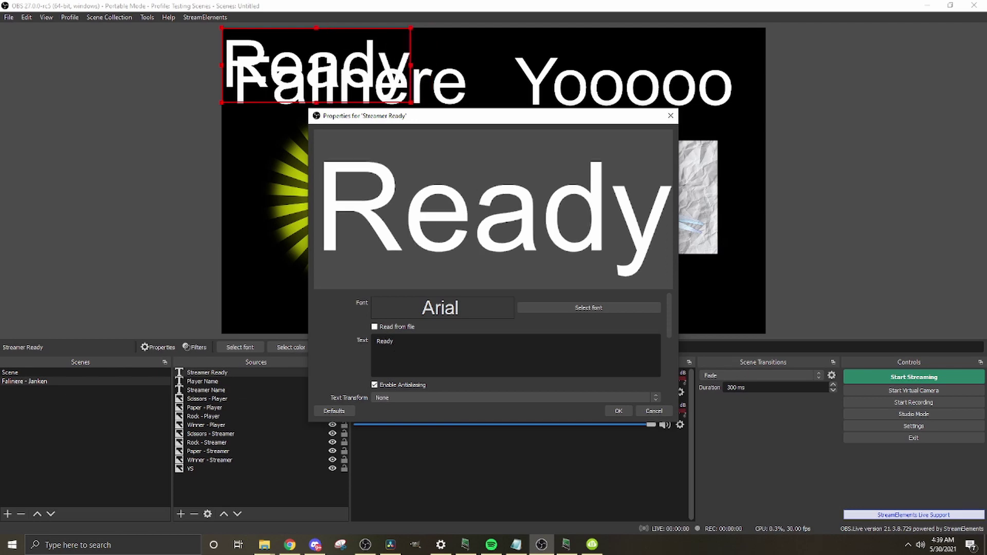
pyautogui.click(619, 411)
pyautogui.moveTo(364, 47); pyautogui.dragTo(384, 188)
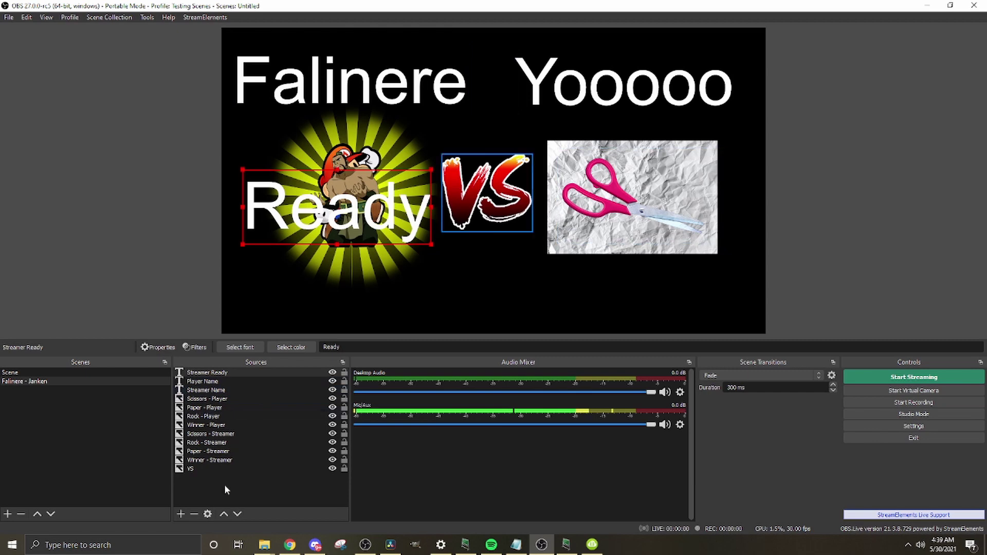
# Add a Text (GDI+) source named Streamer Waiting with the text Waiting and place it over the streamer's Ready text
pyautogui.click(180, 514)
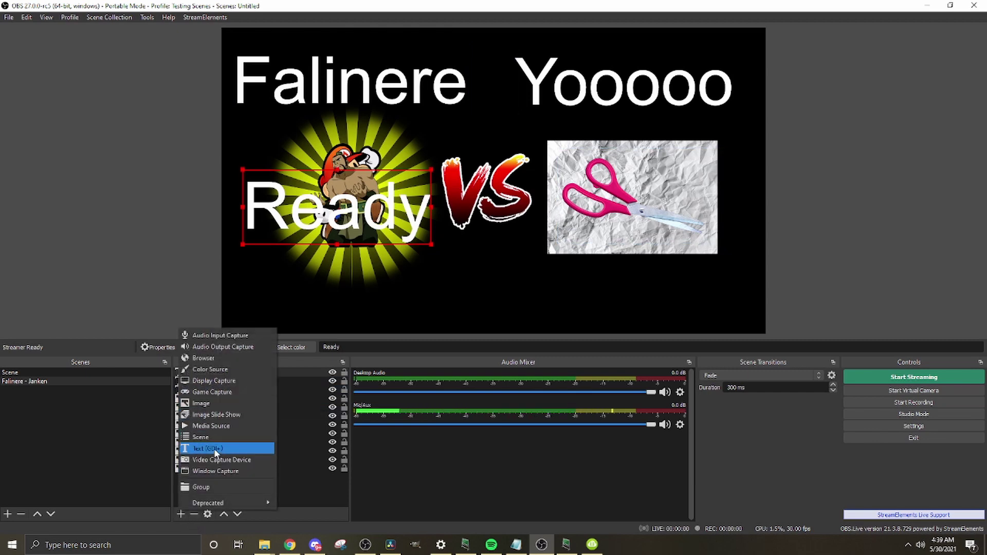
pyautogui.click(214, 449)
pyautogui.write('Streamer Waiting')
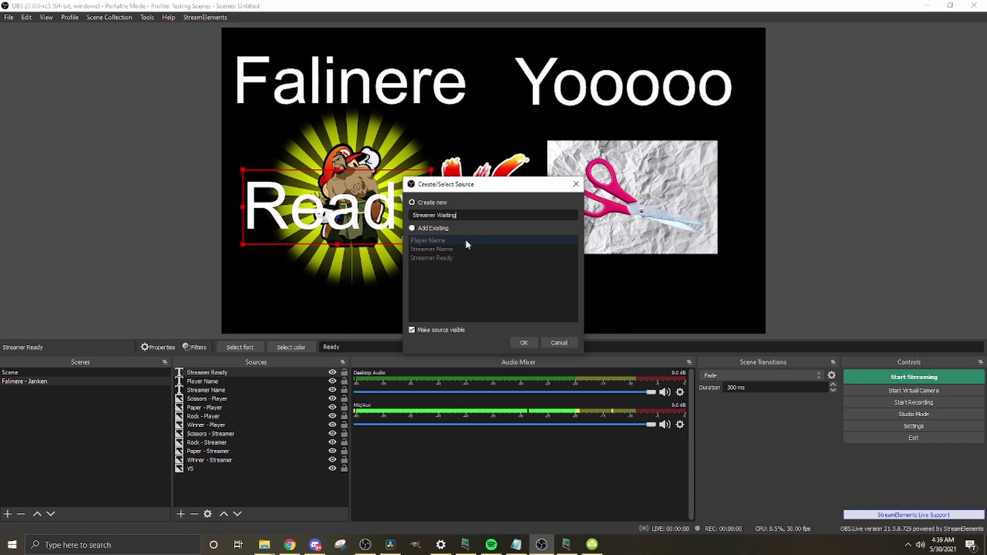
pyautogui.press('Return')
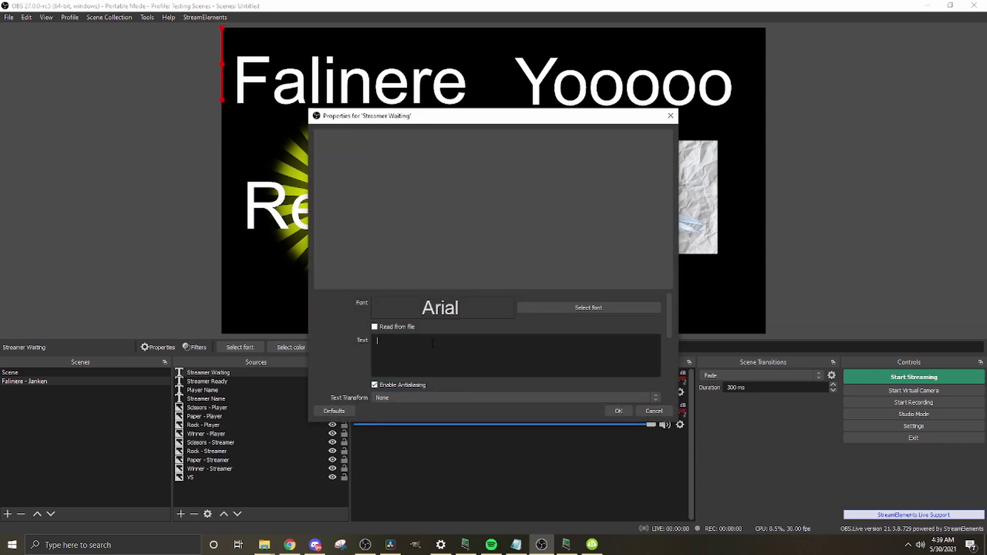
pyautogui.write('WaITIN')
pyautogui.press('BackSpace')
pyautogui.press('BackSpace')
pyautogui.press('BackSpace')
pyautogui.press('BackSpace')
pyautogui.write('iting')
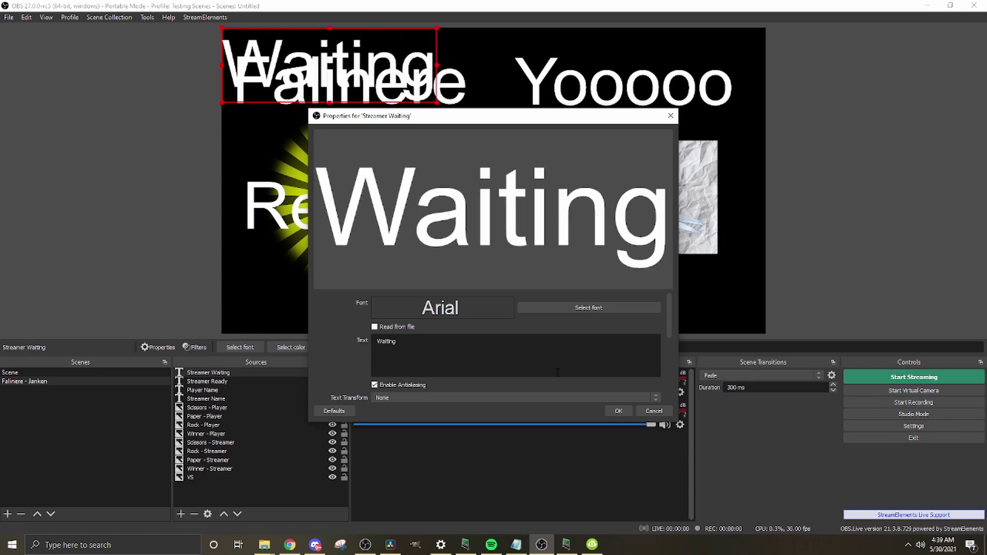
pyautogui.click(619, 411)
pyautogui.moveTo(395, 41); pyautogui.dragTo(400, 182)
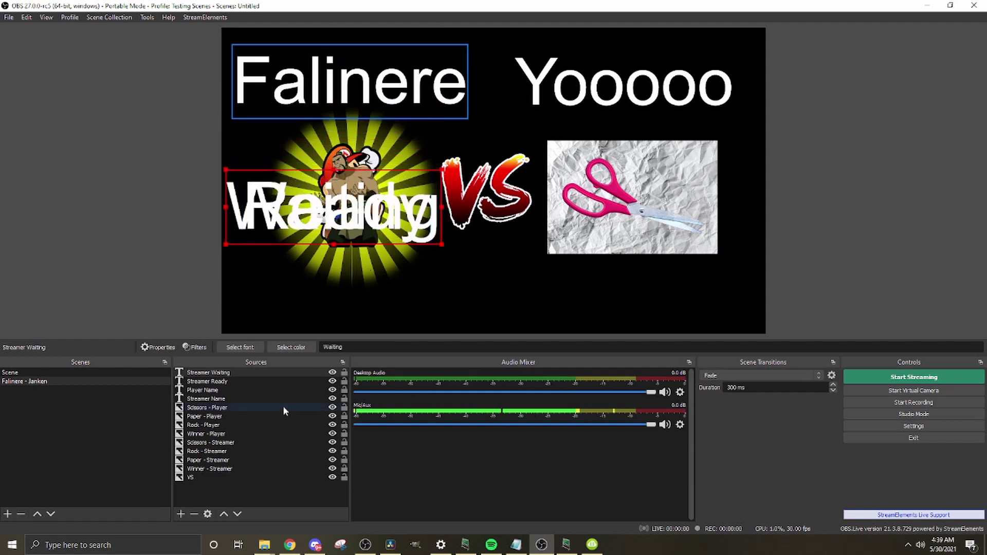
# Add a Text (GDI+) source named Player Ready with the text Ready and place it over the player images
pyautogui.click(182, 514)
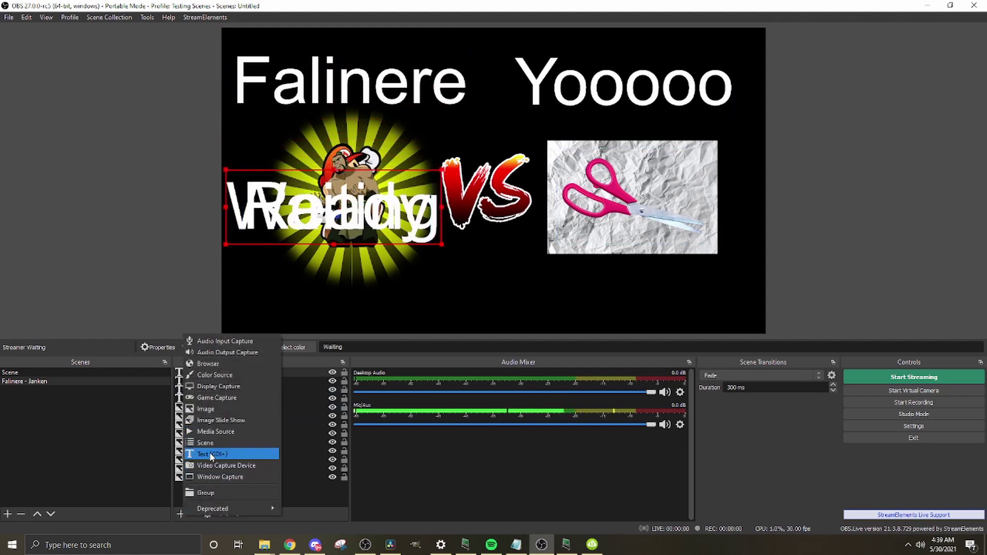
pyautogui.click(211, 455)
pyautogui.write('Player Ready')
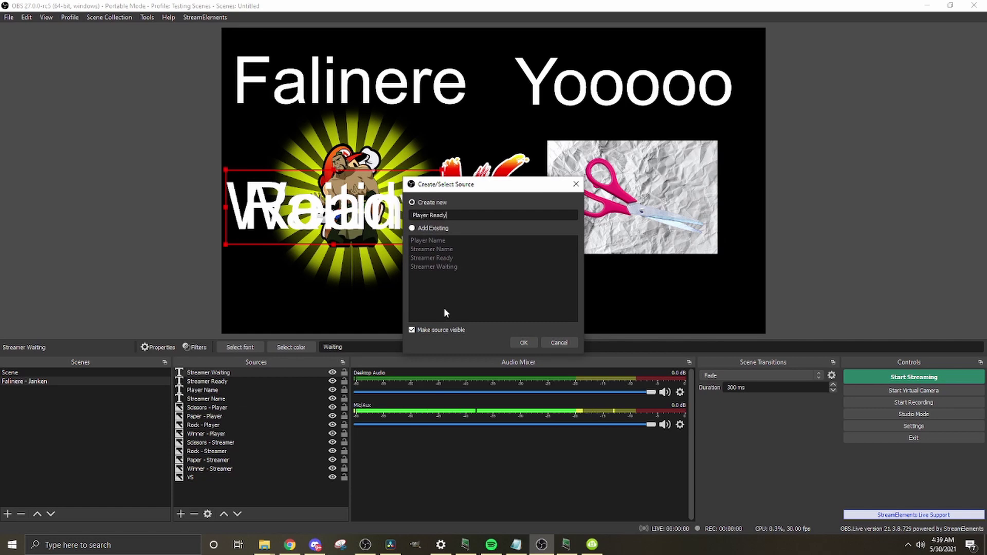
pyautogui.click(524, 343)
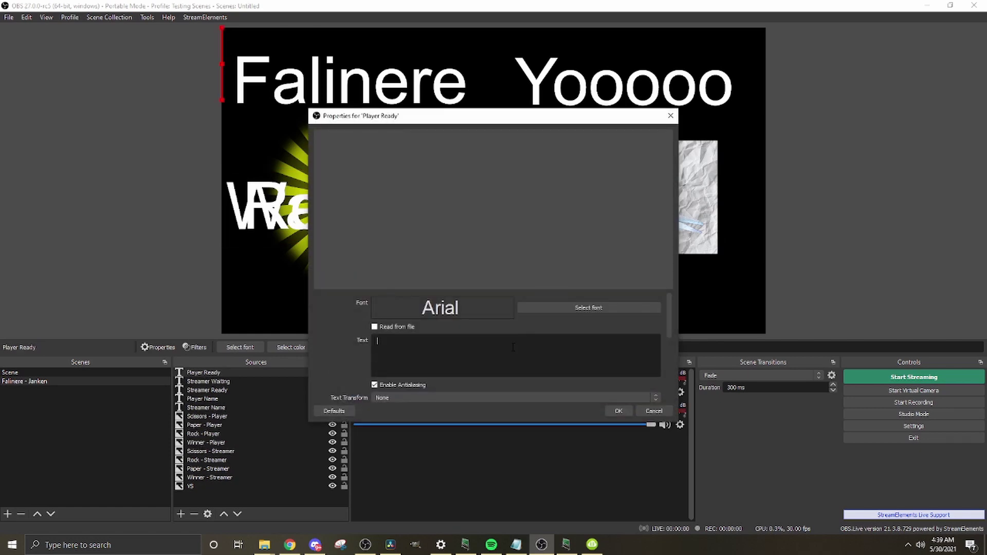
pyautogui.write('Ready')
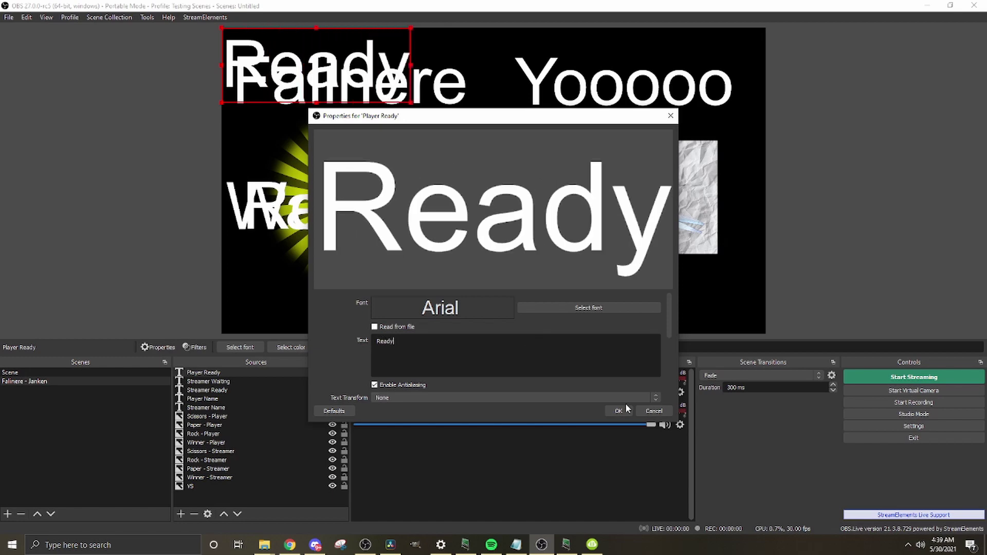
pyautogui.click(618, 411)
pyautogui.moveTo(391, 39); pyautogui.dragTo(703, 181)
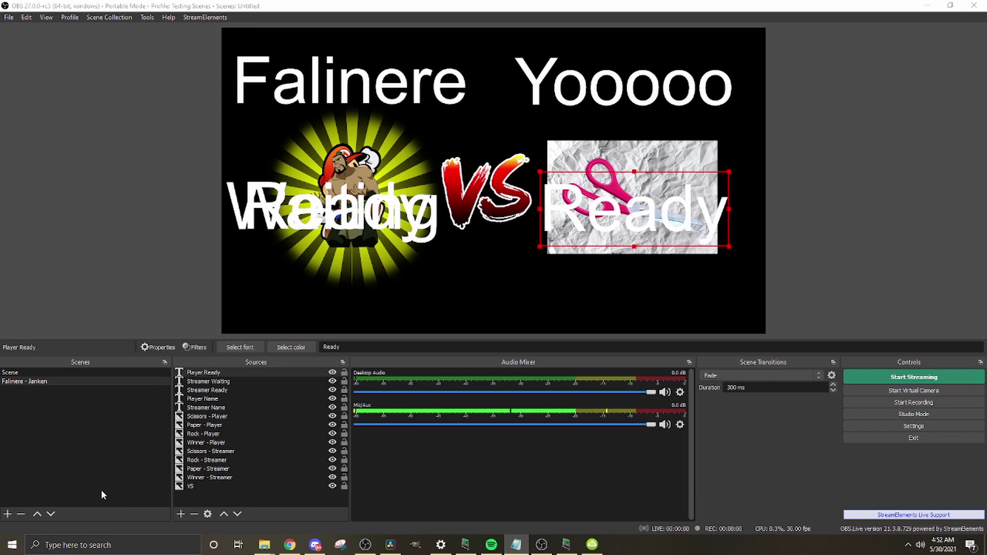
# Switch to LioranBoard Receiver and compare the Start Game button's Twitch trigger redeem name with the custom reward's name
pyautogui.click(568, 544)
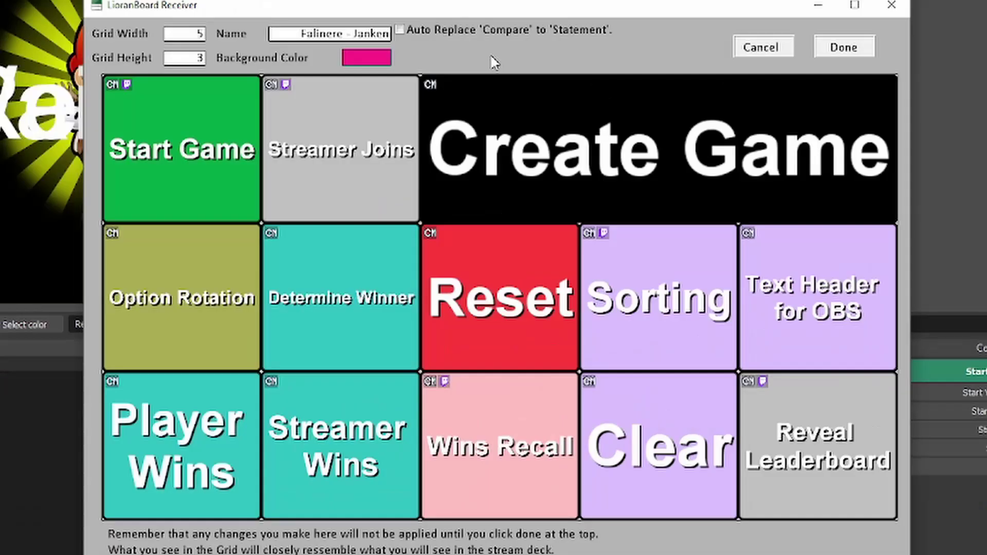
pyautogui.rightClick(181, 125)
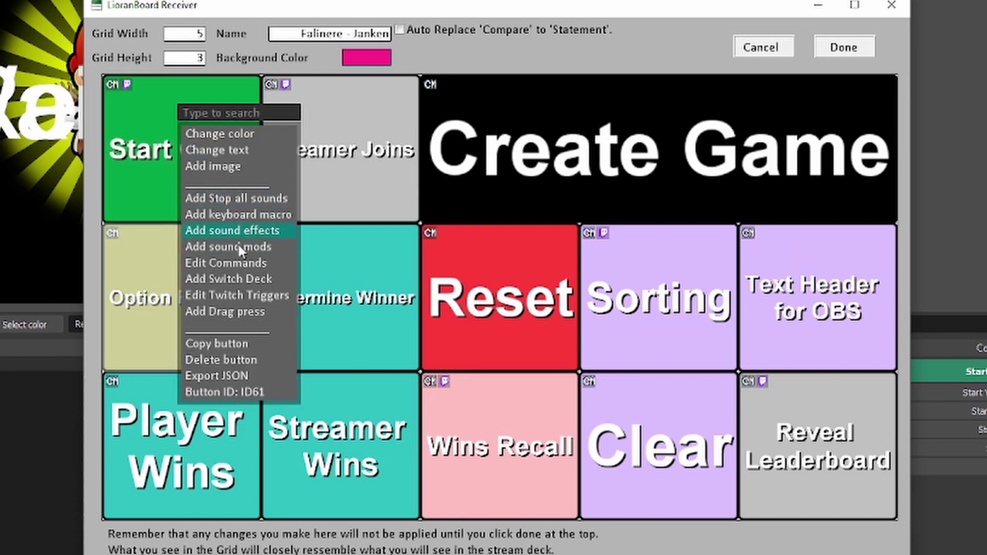
pyautogui.click(236, 298)
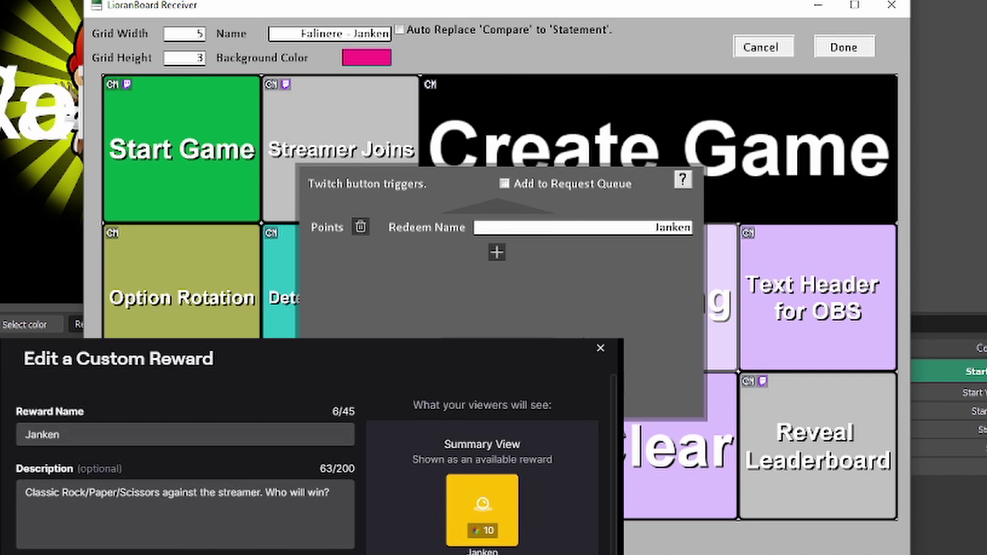
pyautogui.moveTo(60, 435); pyautogui.dragTo(24, 435)
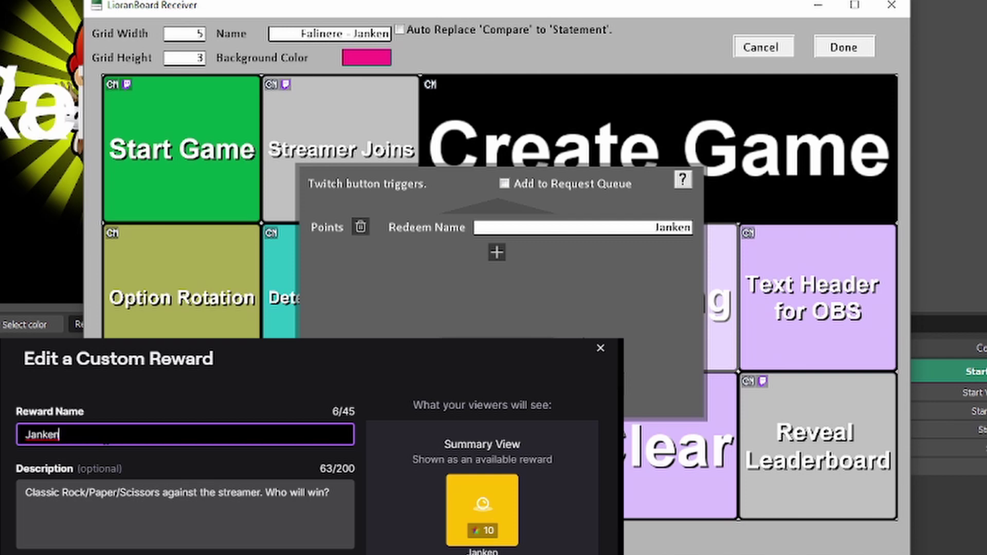
pyautogui.click(671, 227)
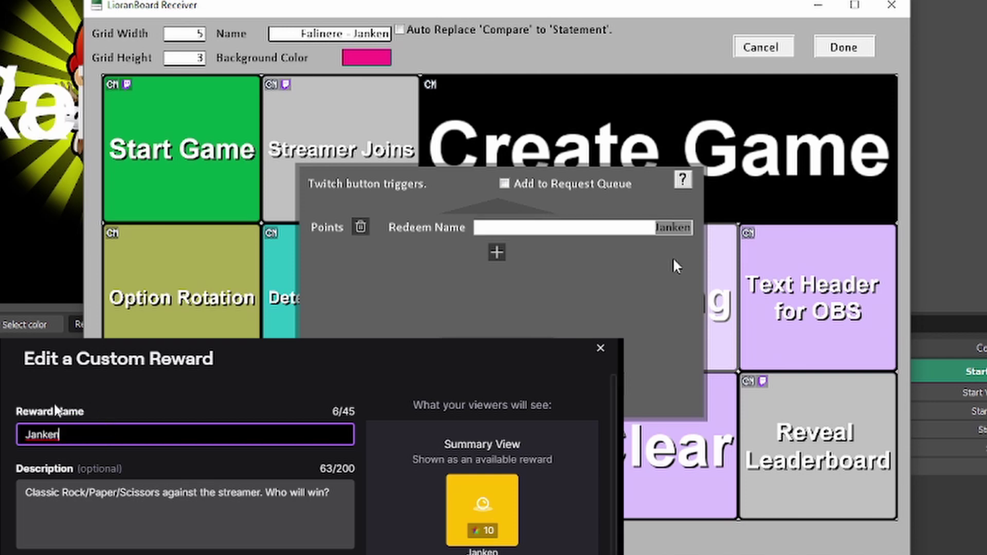
pyautogui.moveTo(60, 435); pyautogui.dragTo(12, 435)
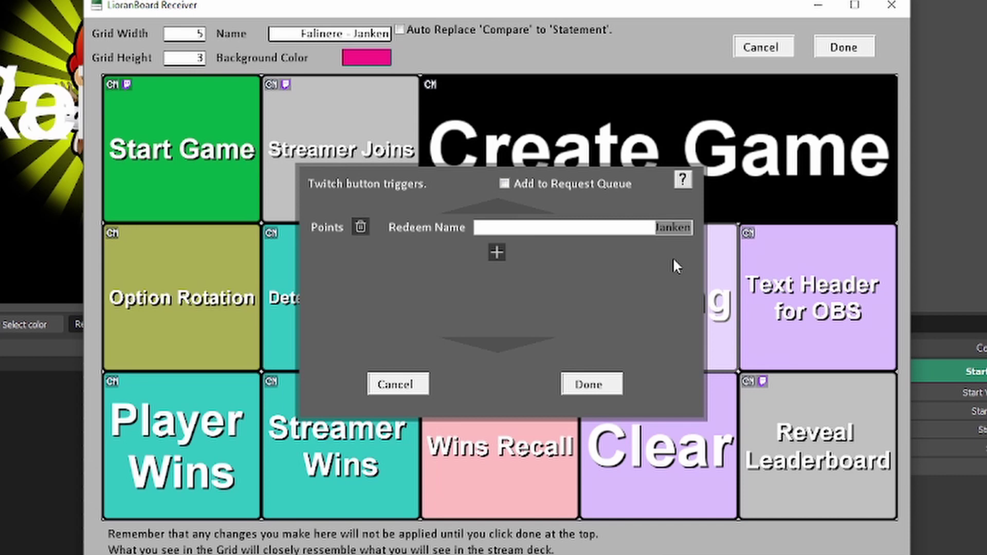
pyautogui.press('Return')
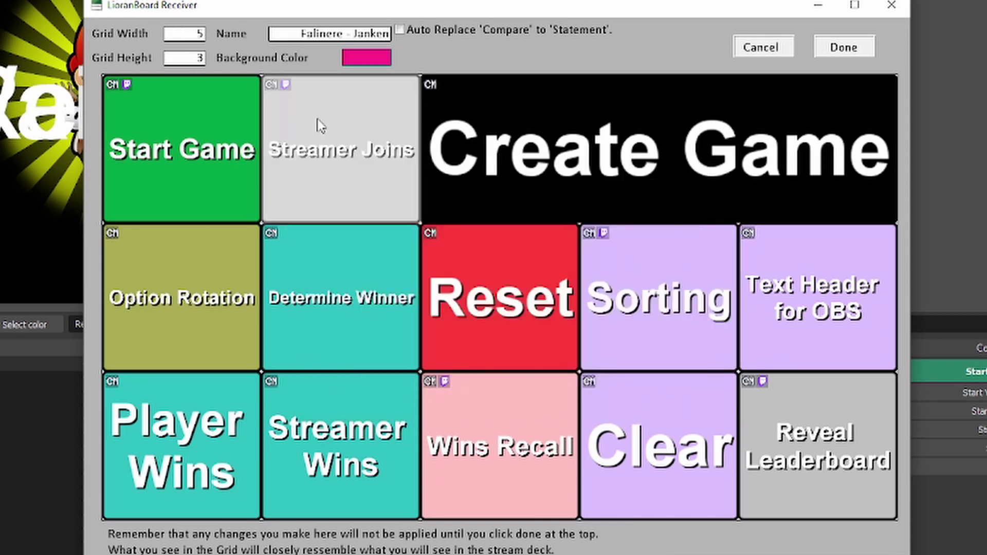
# Open the commands of the Streamer Joins button for review
pyautogui.rightClick(315, 100)
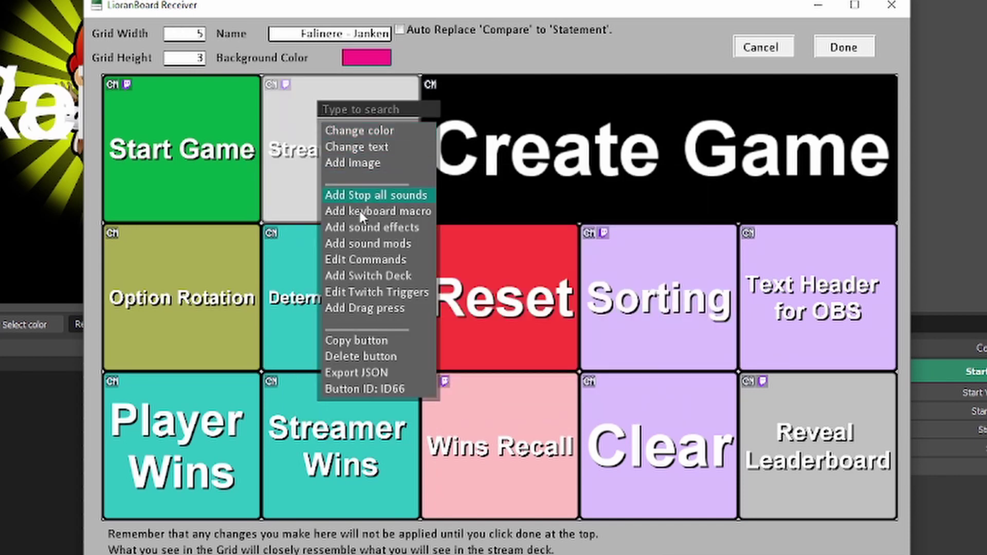
pyautogui.click(357, 260)
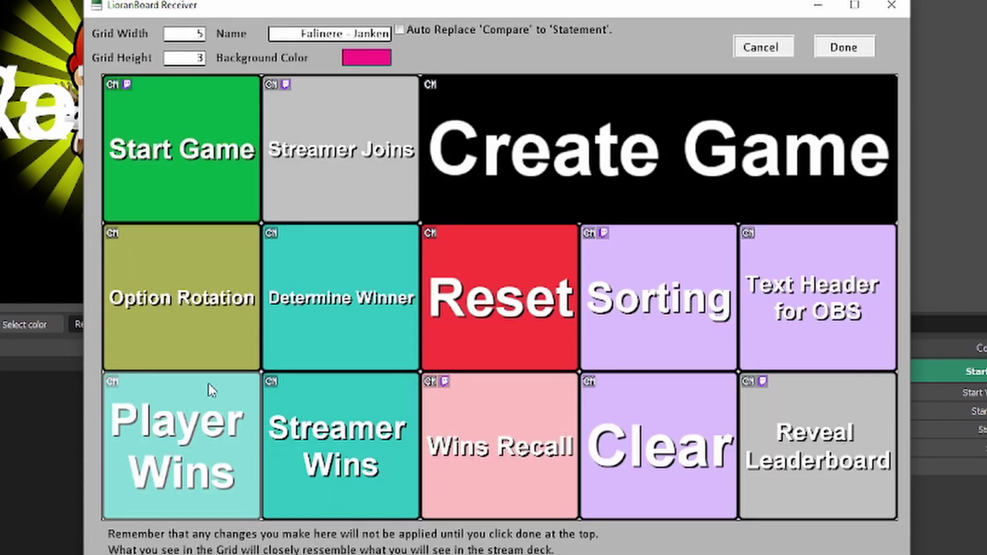
# Open the commands of the Player Wins button and select the full message text of its Twitch: Chat Message action
pyautogui.rightClick(176, 428)
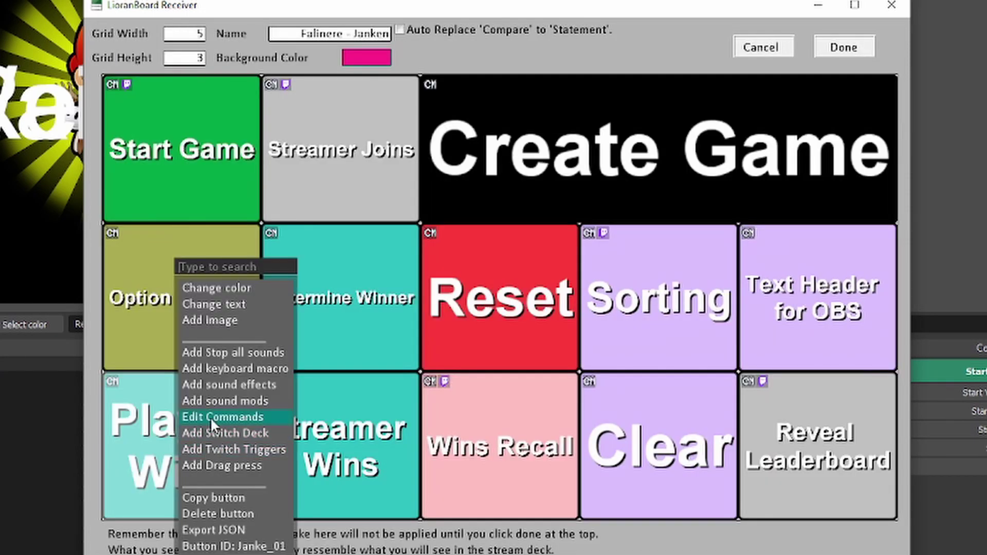
pyautogui.click(210, 418)
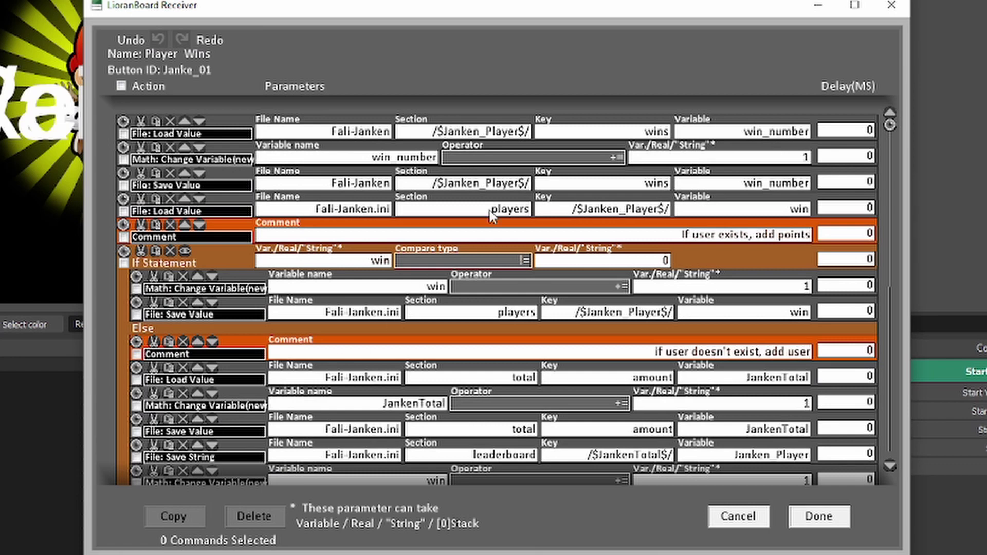
pyautogui.scroll(-6, 510, 197)
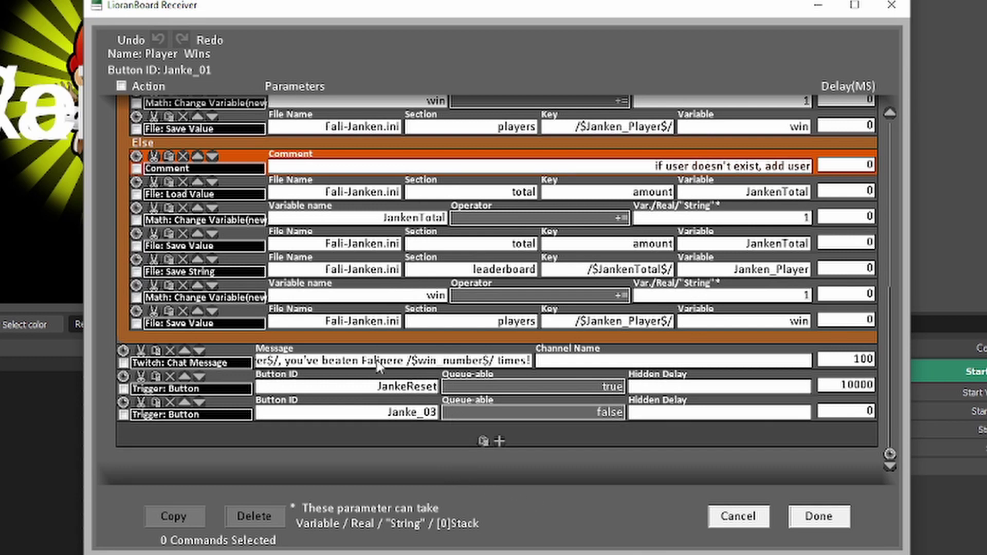
pyautogui.click(505, 362)
pyautogui.moveTo(505, 362); pyautogui.dragTo(221, 356)
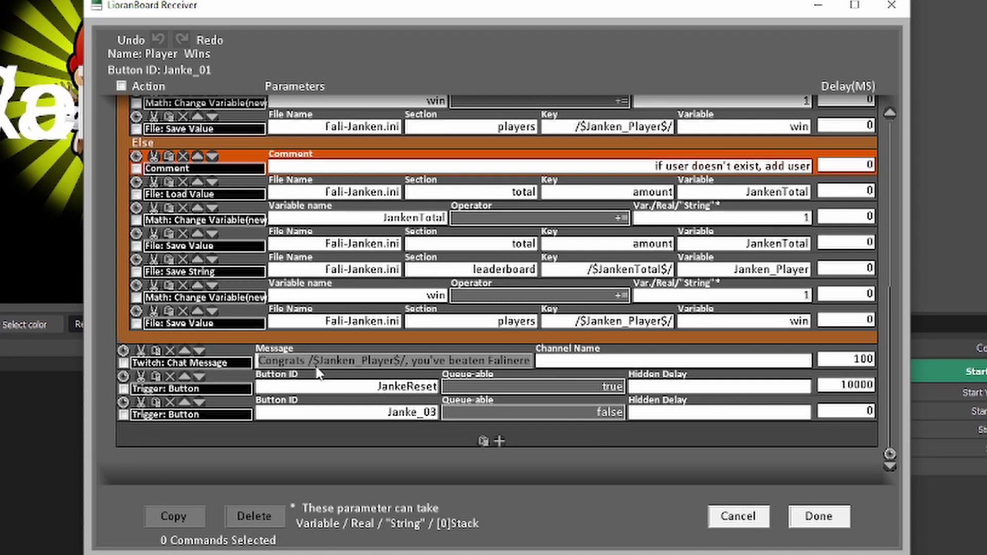
# Highlight the player name and win number variables in the Player Wins chat message, and close its commands without saving
pyautogui.moveTo(481, 360); pyautogui.dragTo(521, 361)
pyautogui.click(485, 362)
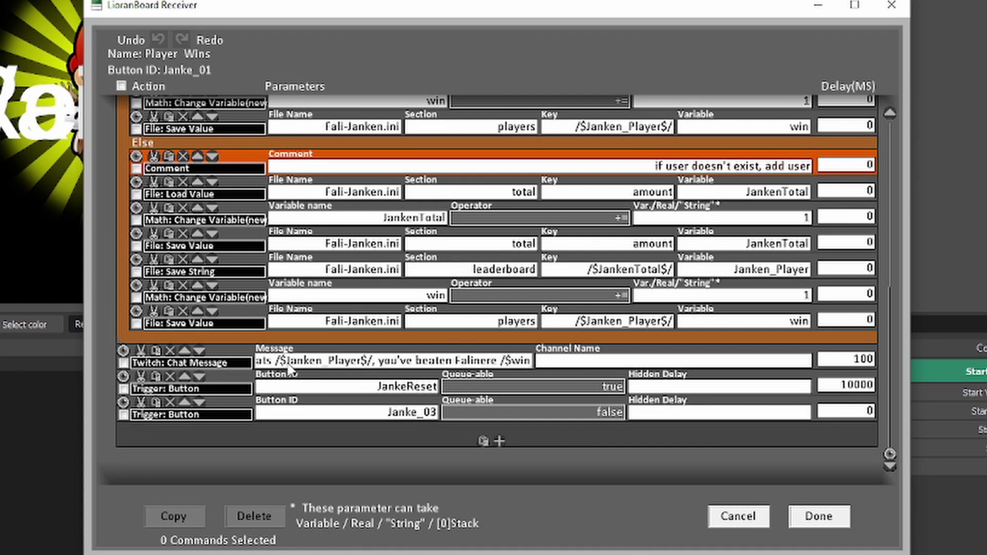
pyautogui.moveTo(277, 361); pyautogui.dragTo(373, 362)
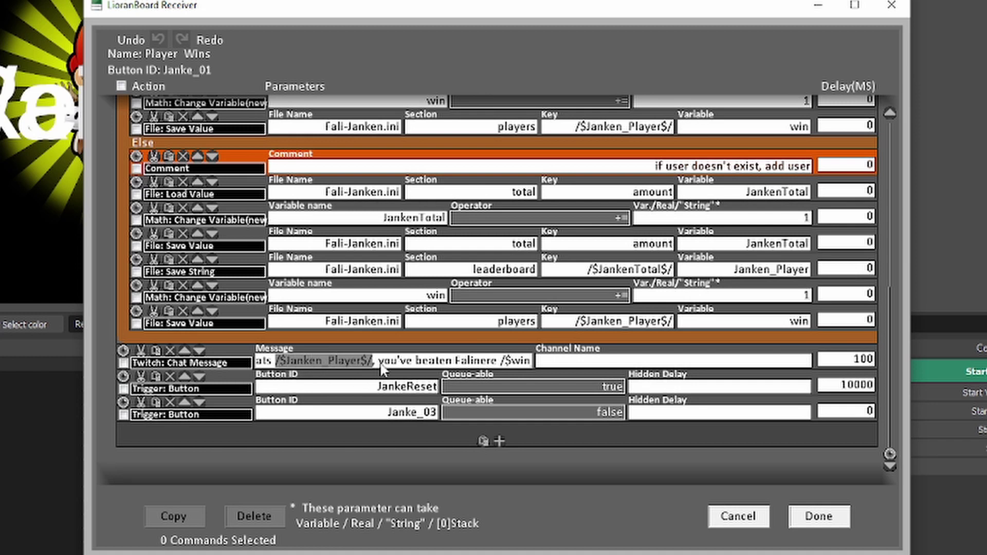
pyautogui.moveTo(502, 362)
pyautogui.mouseDown()
pyautogui.moveTo(512, 363)
pyautogui.moveTo(503, 370)
pyautogui.mouseUp()
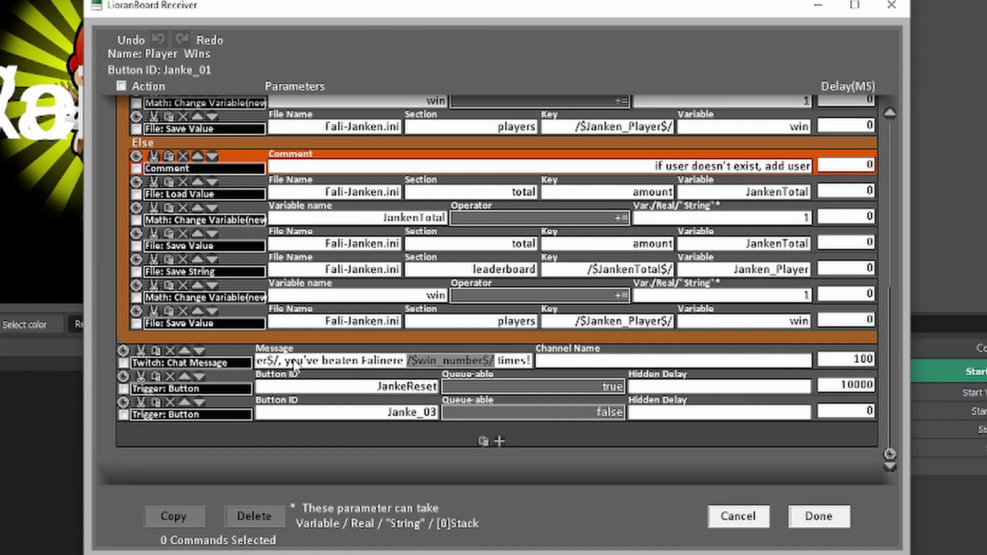
pyautogui.click(745, 521)
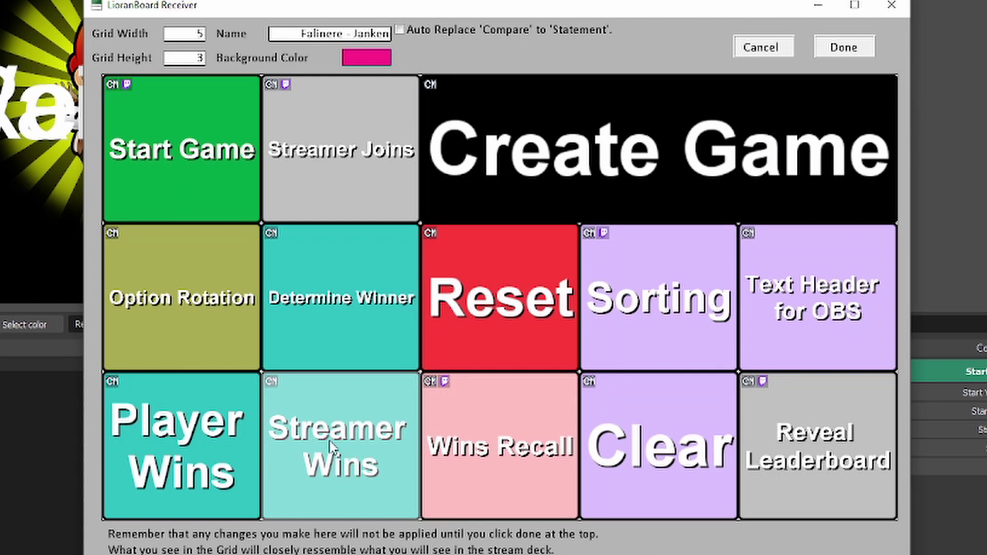
# Open the commands of the Streamer Wins button and read through the full message text of its Twitch: Chat Message action
pyautogui.rightClick(329, 444)
pyautogui.click(366, 416)
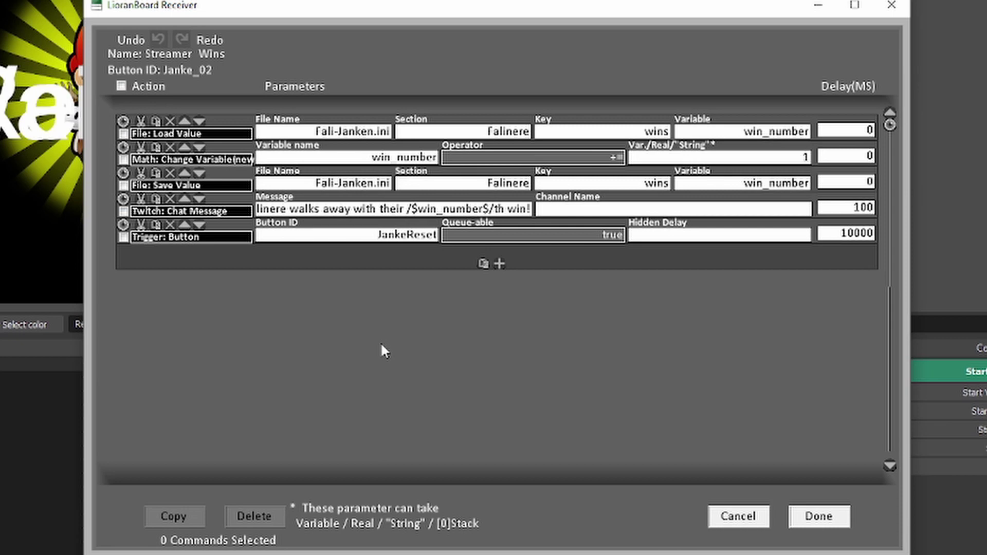
pyautogui.moveTo(365, 209); pyautogui.dragTo(323, 203)
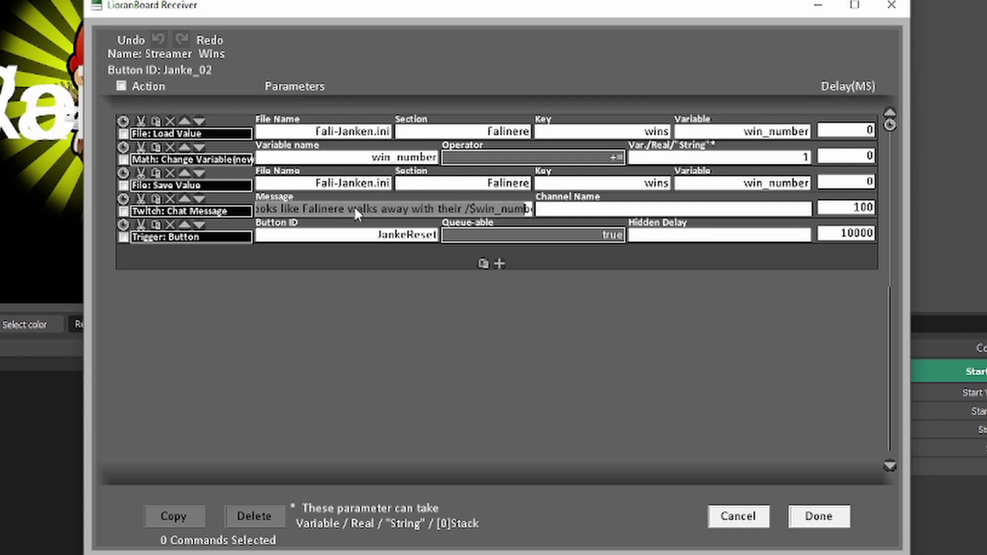
pyautogui.click(377, 208)
pyautogui.moveTo(322, 213); pyautogui.dragTo(218, 221)
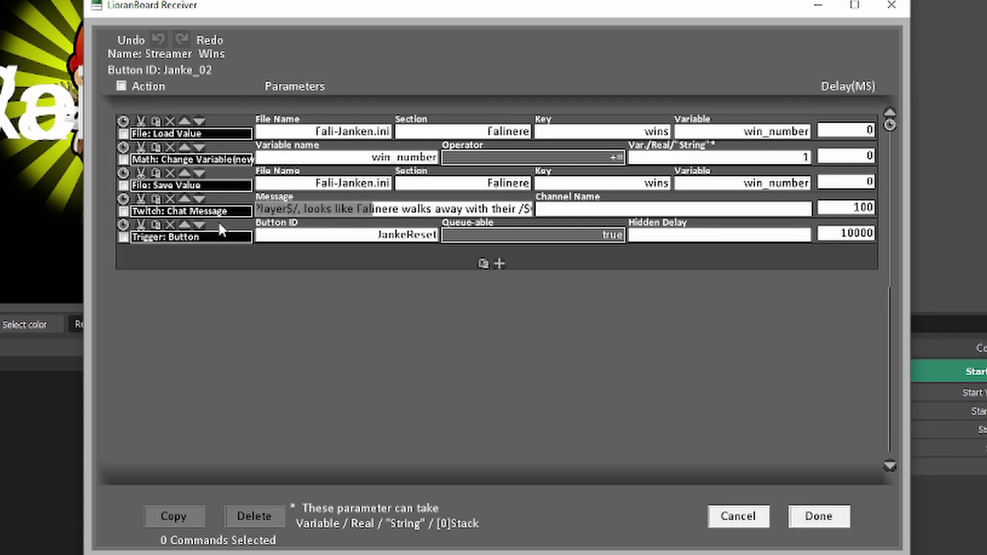
pyautogui.click(452, 211)
pyautogui.moveTo(453, 212); pyautogui.dragTo(527, 215)
pyautogui.click(431, 209)
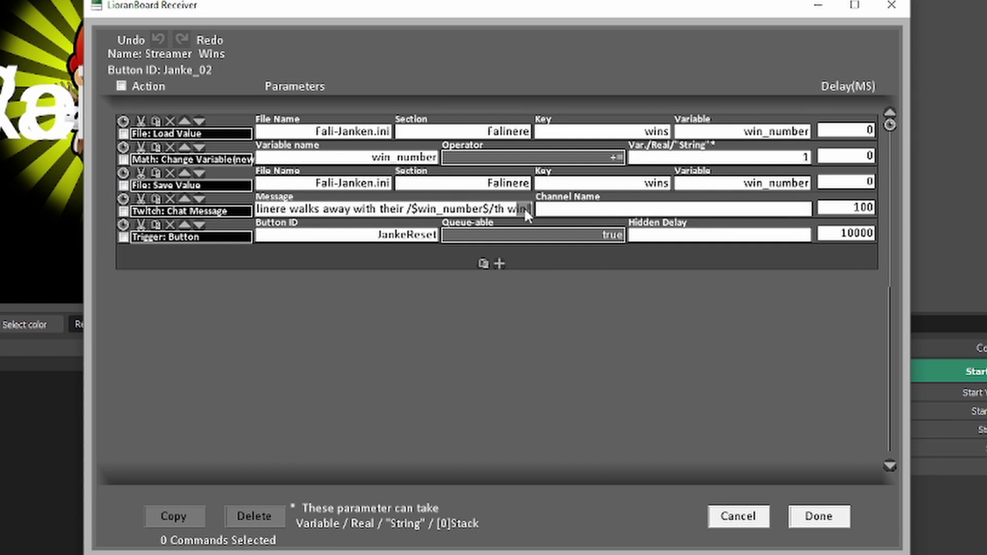
# Change "th win!" to "the win!" in the Streamer Wins message and check the Falinere section in its load and save actions
pyautogui.click(508, 212)
pyautogui.write('e')
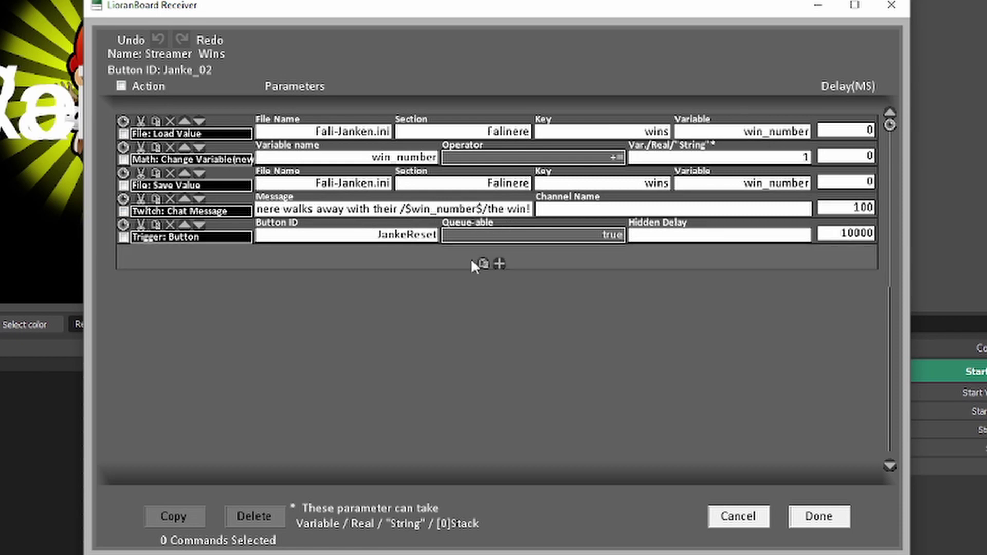
pyautogui.moveTo(463, 134); pyautogui.dragTo(529, 135)
pyautogui.moveTo(486, 186); pyautogui.dragTo(529, 184)
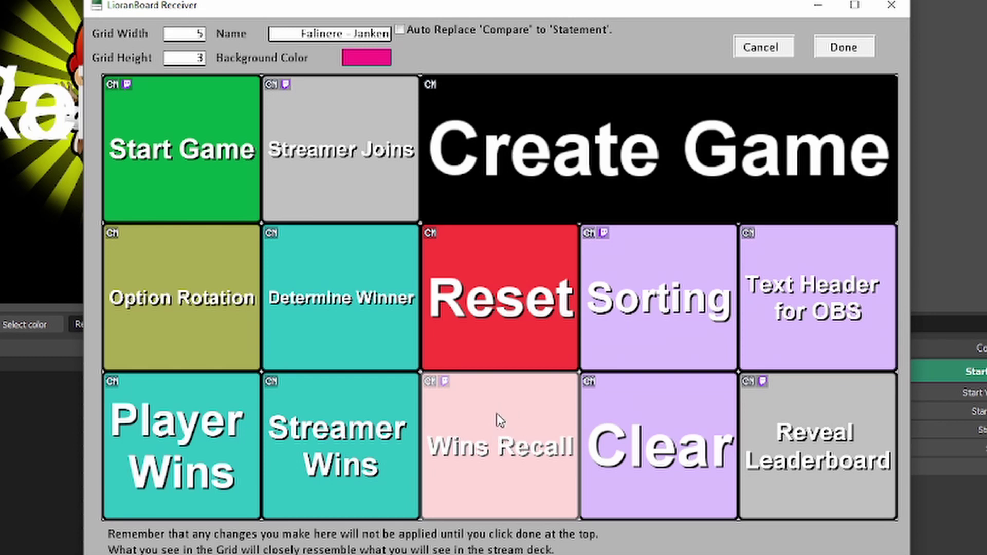
# Open the Twitch triggers of the Wins Recall button and send "!janken falinere" in the Twitch chat as a sample command
pyautogui.rightClick(497, 413)
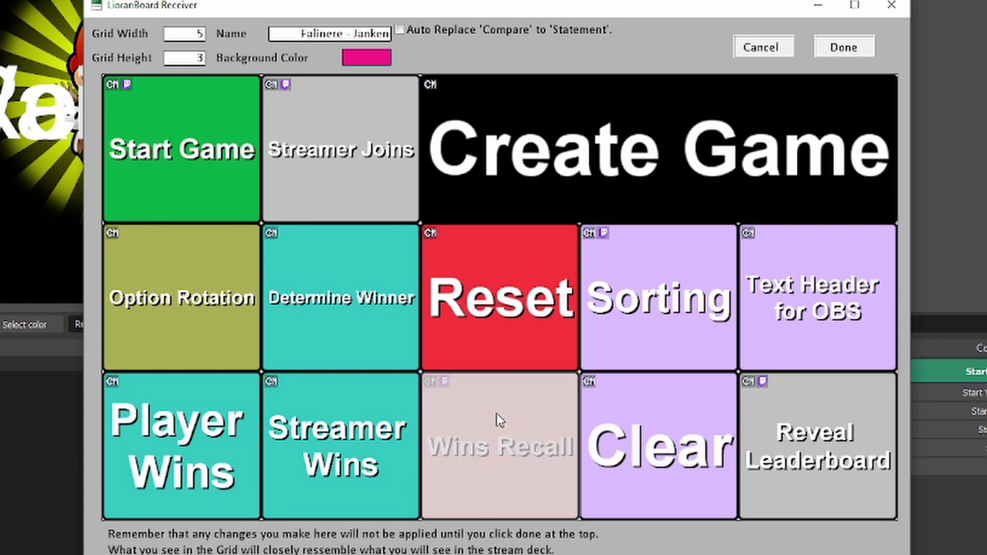
pyautogui.click(523, 448)
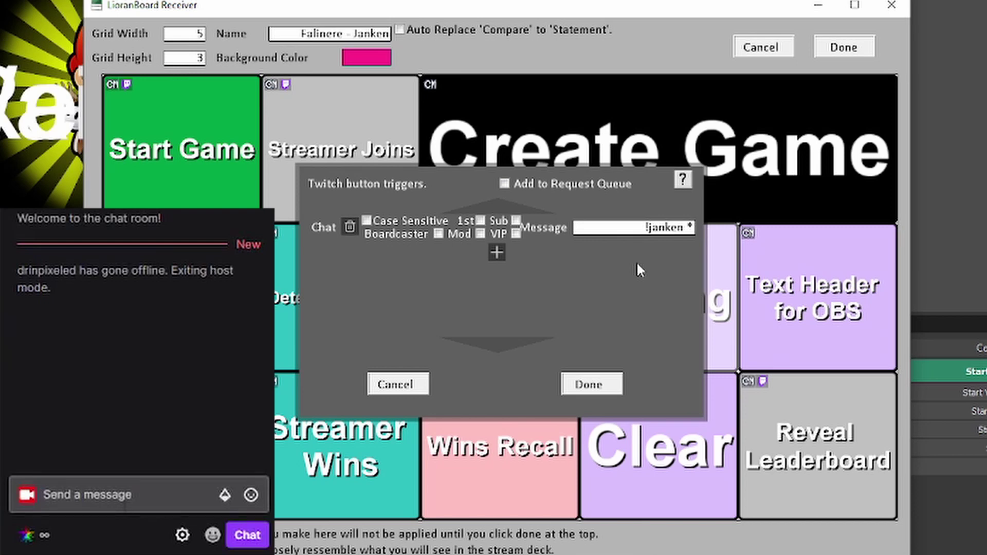
pyautogui.write('!janken falinere')
pyautogui.press('Return')
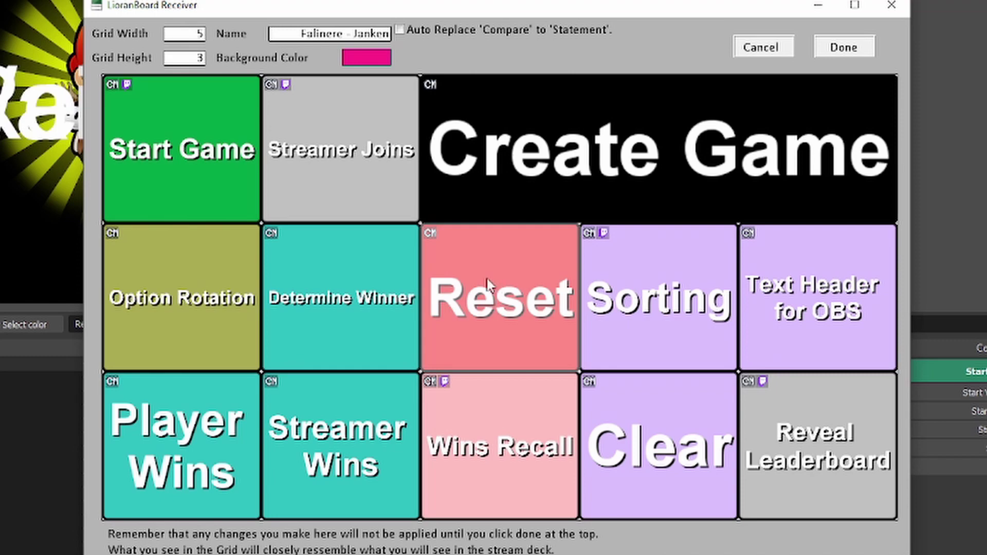
# Open the commands of the Reset button and examine its list of Source change visibility actions for the Falinere - Janken scene
pyautogui.rightClick(487, 280)
pyautogui.click(529, 415)
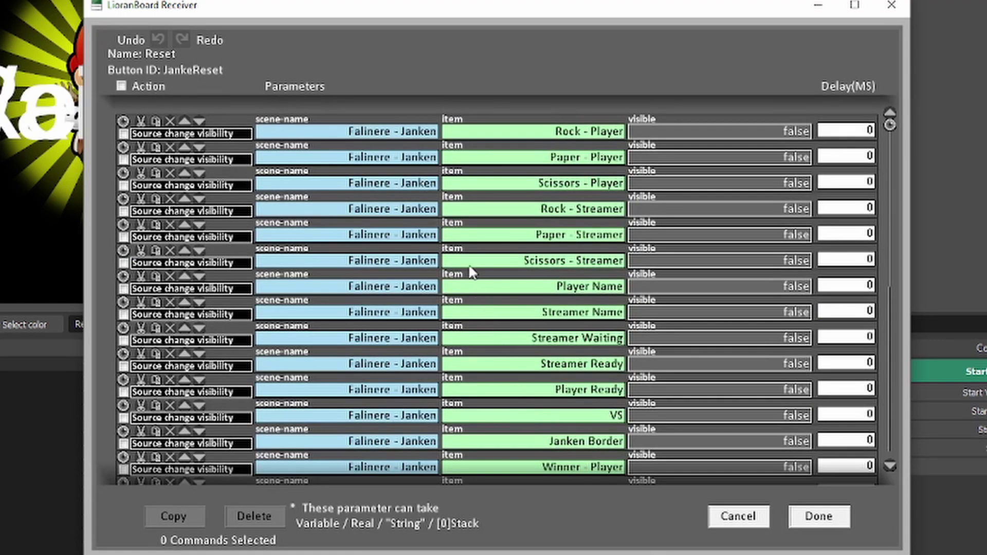
pyautogui.scroll(-4, 489, 199)
pyautogui.scroll(-1, 491, 216)
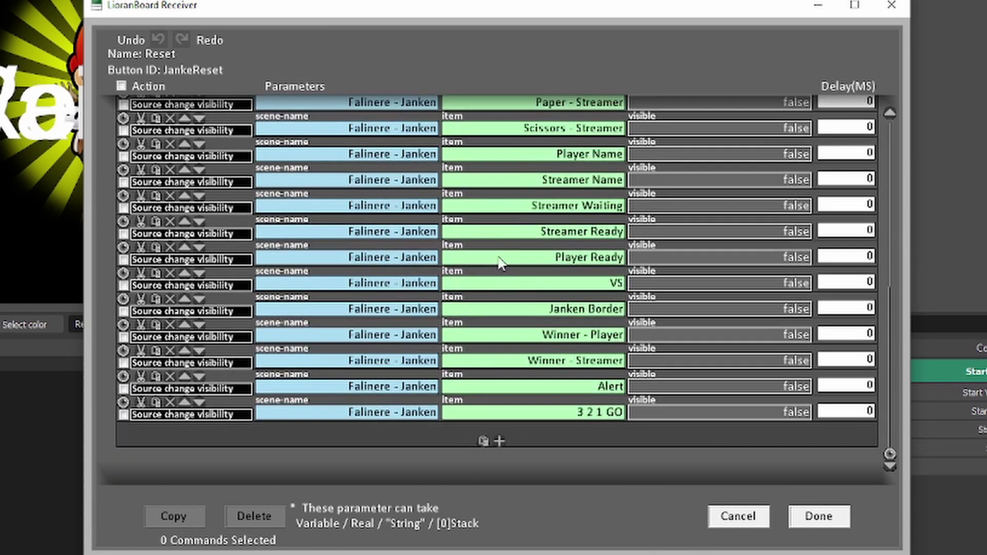
pyautogui.scroll(2, 502, 273)
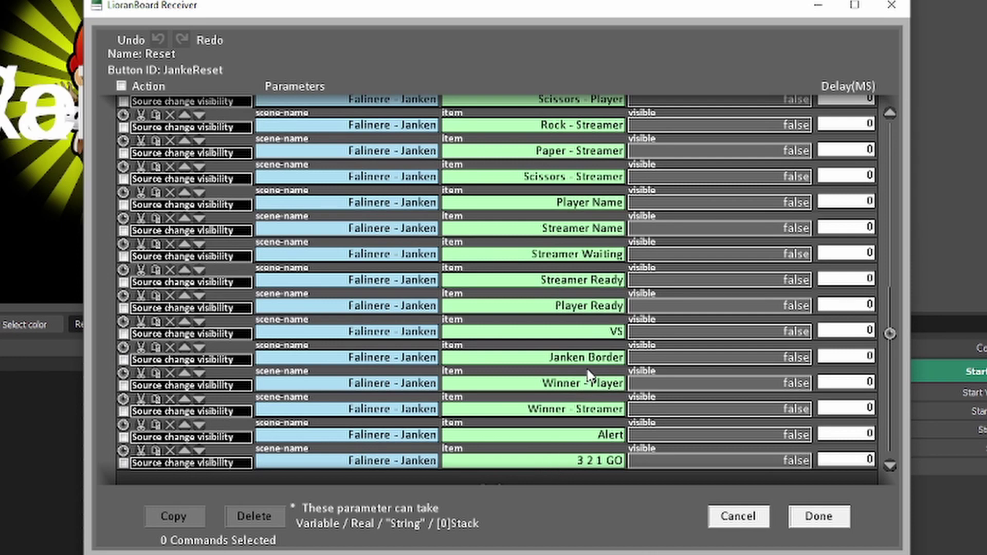
pyautogui.scroll(2, 587, 367)
pyautogui.moveTo(586, 367)
pyautogui.scroll(2, 586, 367)
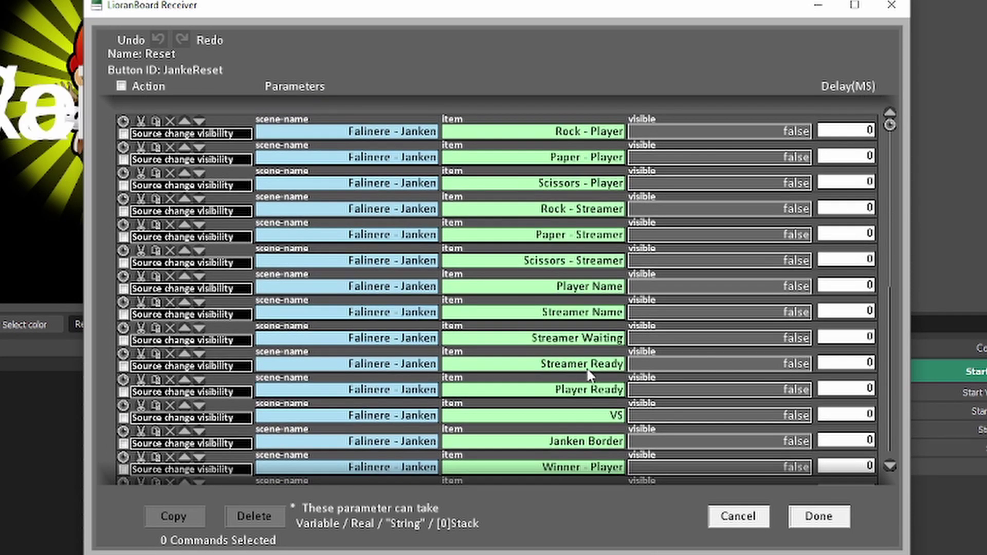
pyautogui.scroll(-3, 587, 376)
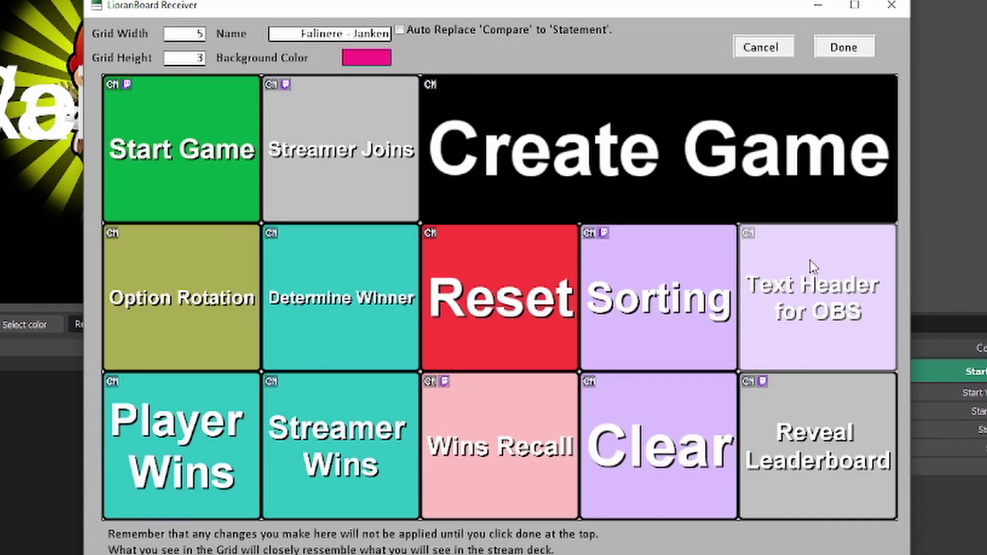
# Open the commands of the Text Header for OBS button, examine the "Janken Winners" header string and the Repeat amount, and close them
pyautogui.rightClick(790, 242)
pyautogui.click(848, 401)
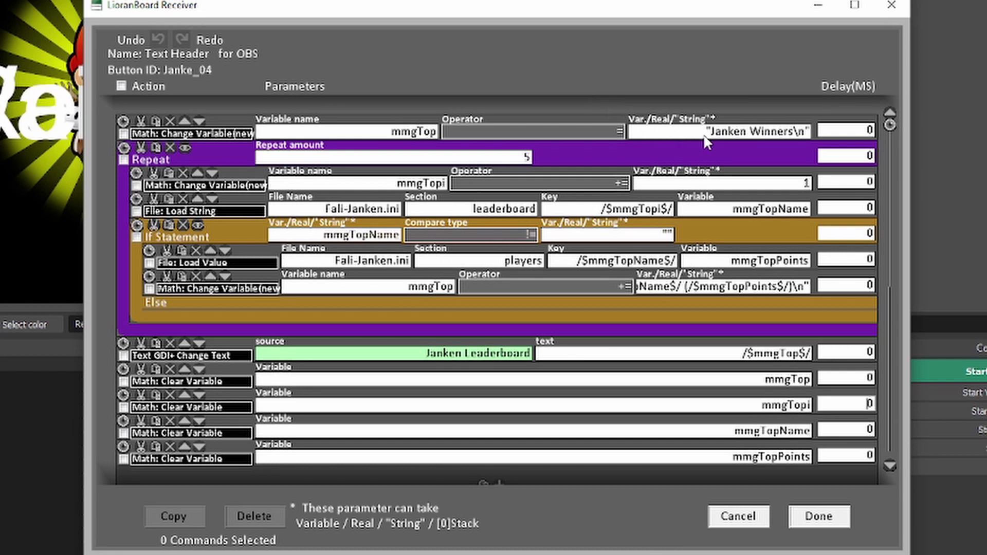
pyautogui.moveTo(711, 135); pyautogui.dragTo(794, 134)
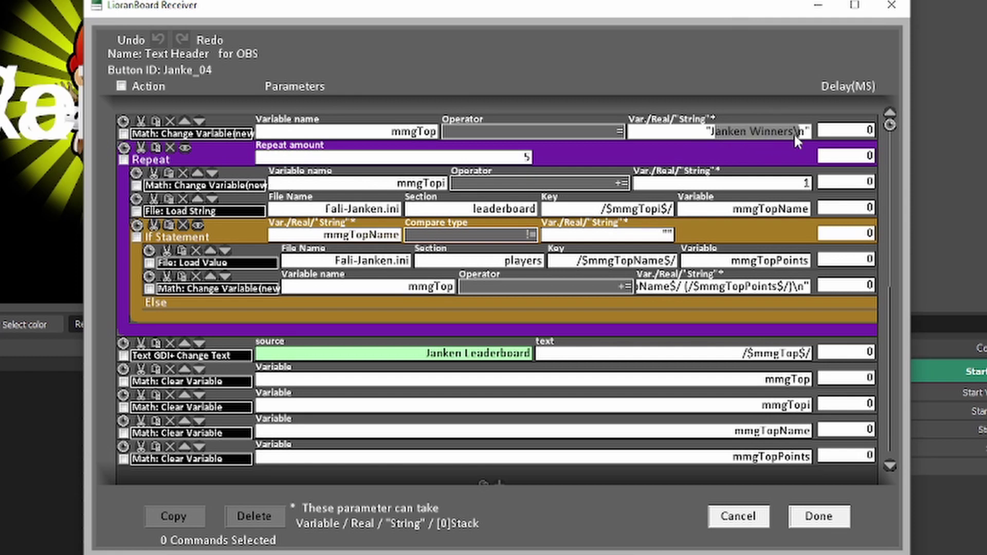
pyautogui.click(792, 134)
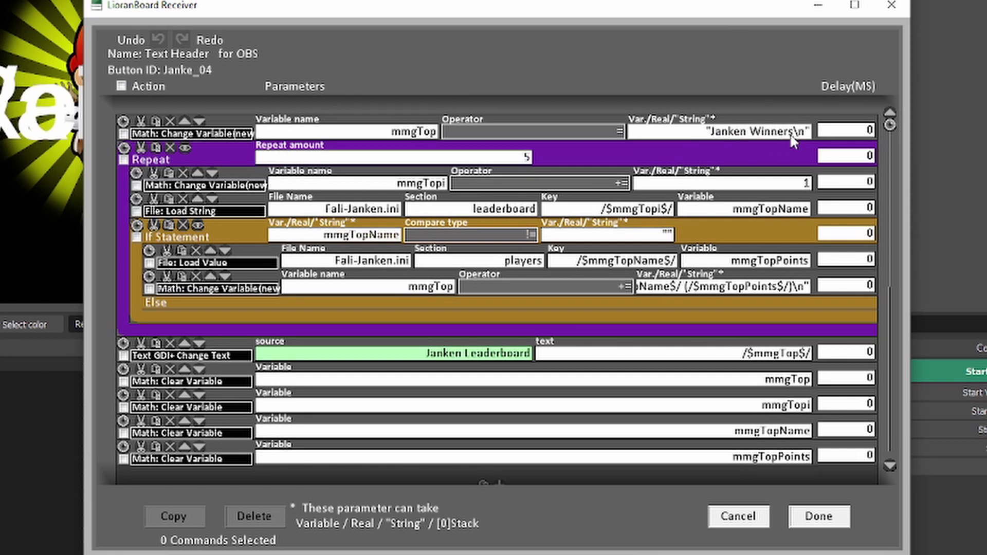
pyautogui.moveTo(792, 137); pyautogui.dragTo(714, 142)
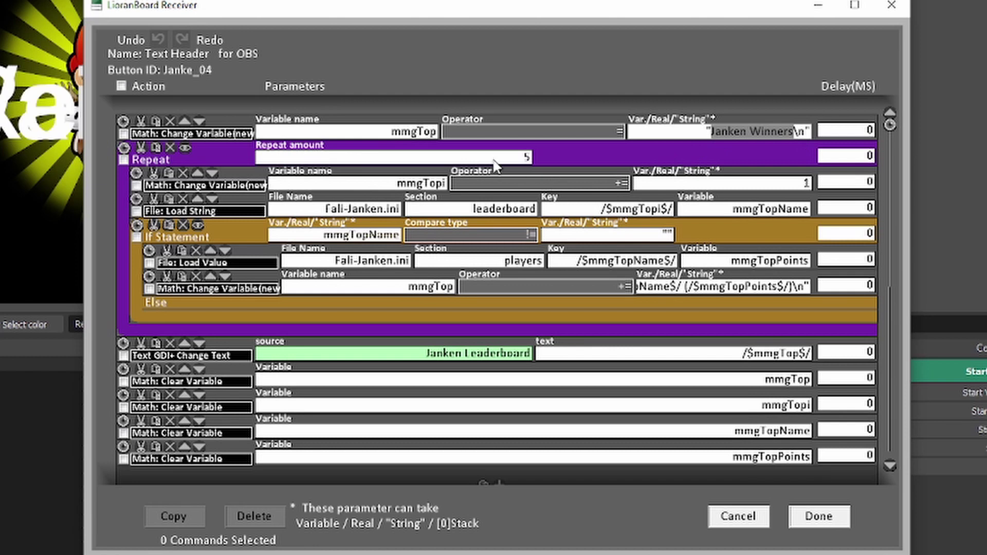
pyautogui.doubleClick(526, 158)
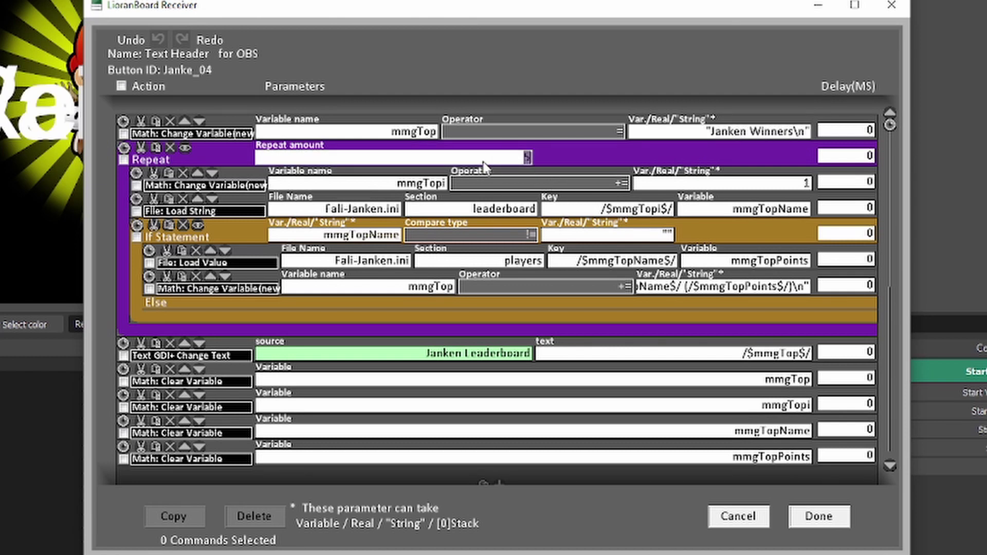
pyautogui.click(508, 158)
pyautogui.click(723, 156)
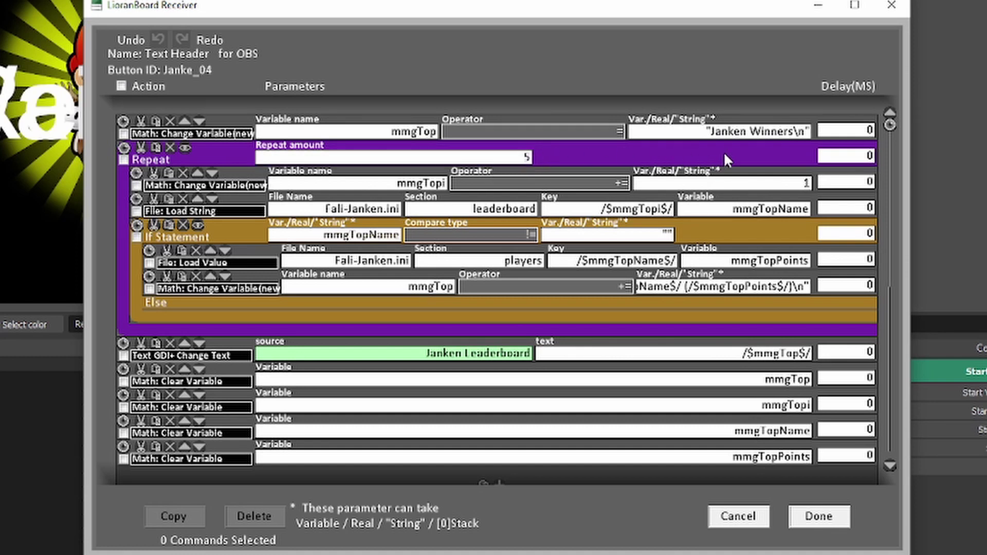
pyautogui.moveTo(711, 133); pyautogui.dragTo(794, 135)
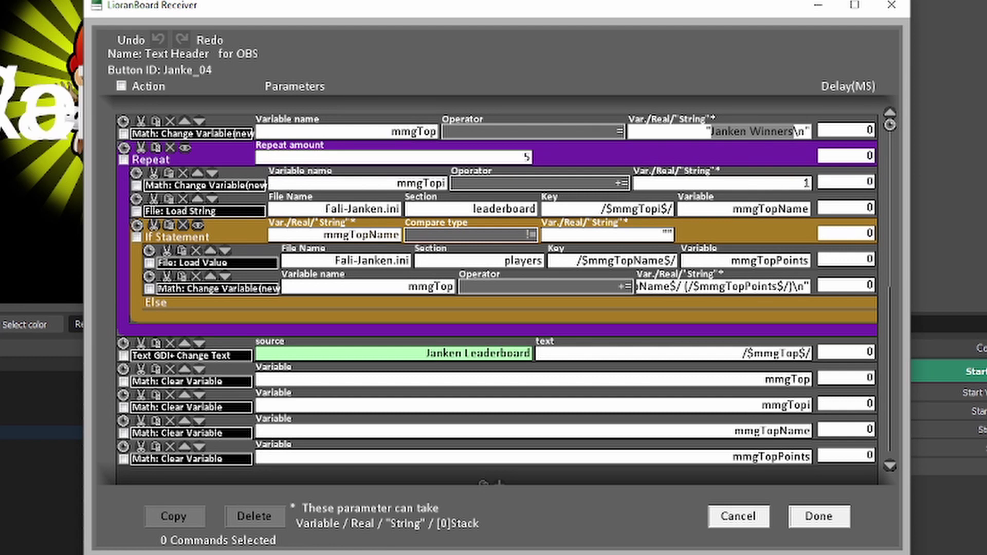
pyautogui.click(828, 519)
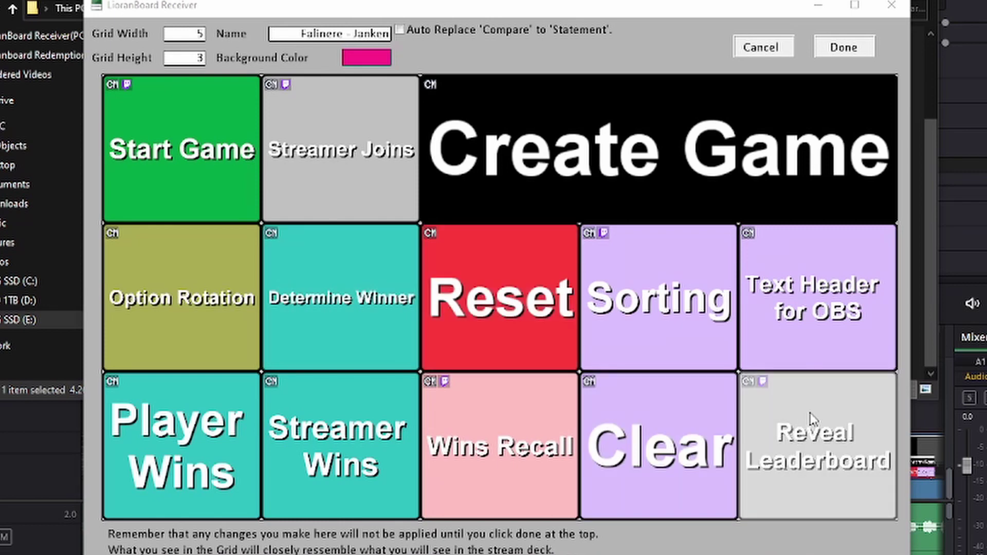
# Open the Twitch triggers of the Reveal Leaderboard button for review
pyautogui.rightClick(796, 410)
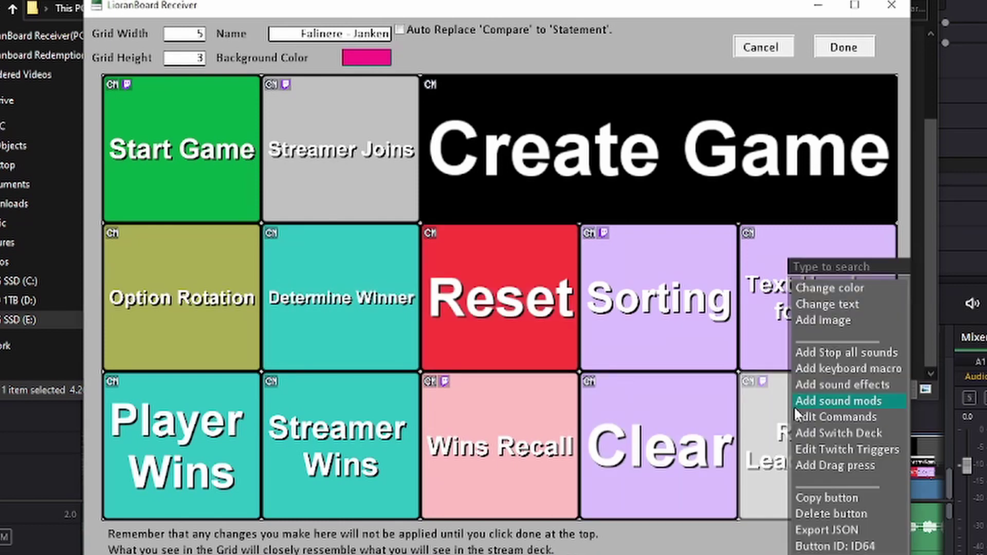
pyautogui.click(806, 450)
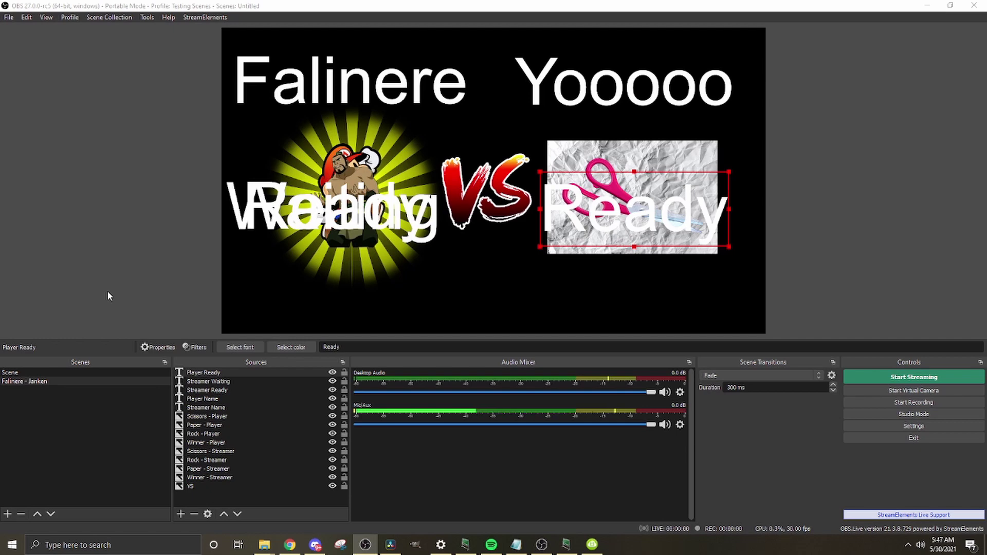
# Switch to File Explorer and launch the LioranBoard Stream Deck application from the LioranBoard Stream deck(PC) folder on drive E
pyautogui.moveTo(266, 546)
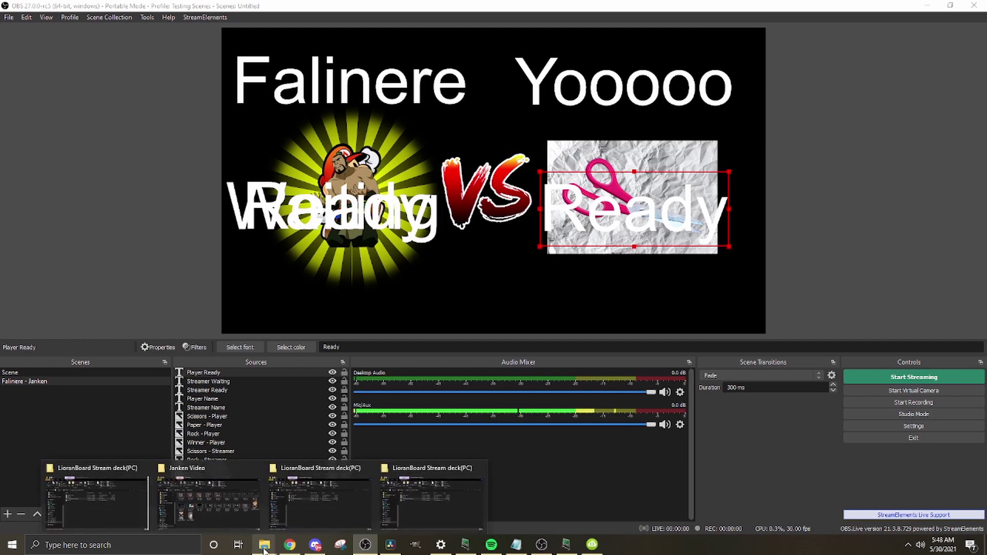
pyautogui.click(296, 502)
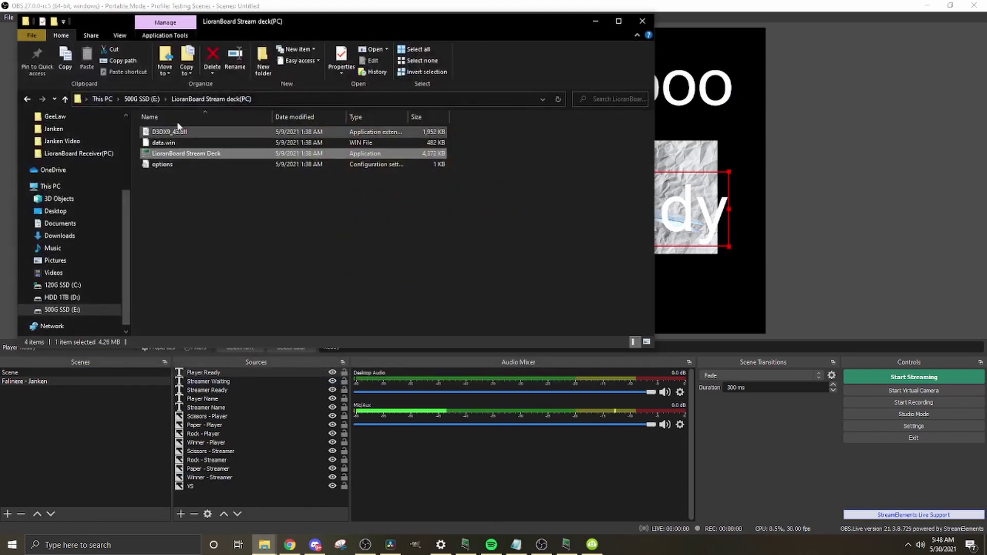
pyautogui.click(142, 98)
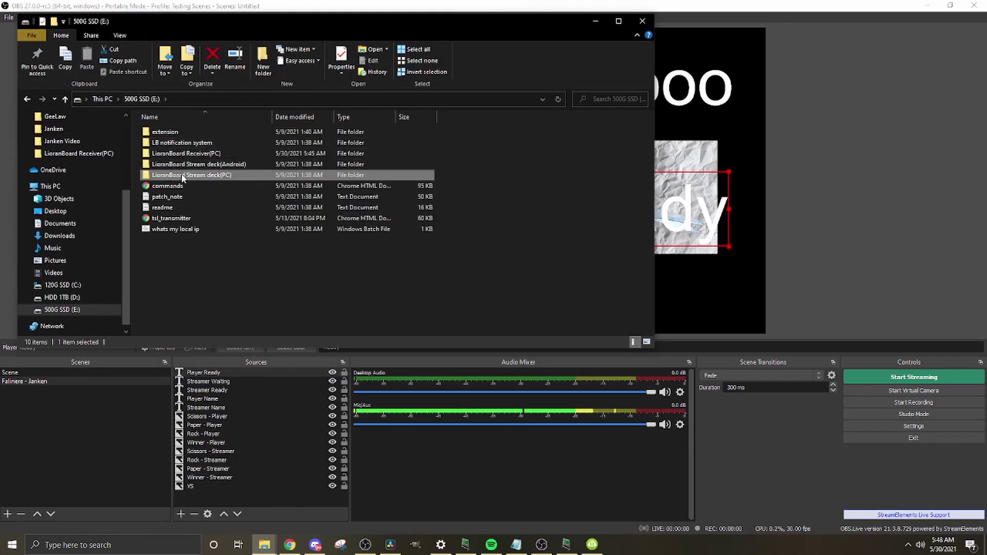
pyautogui.doubleClick(183, 176)
pyautogui.click(180, 154)
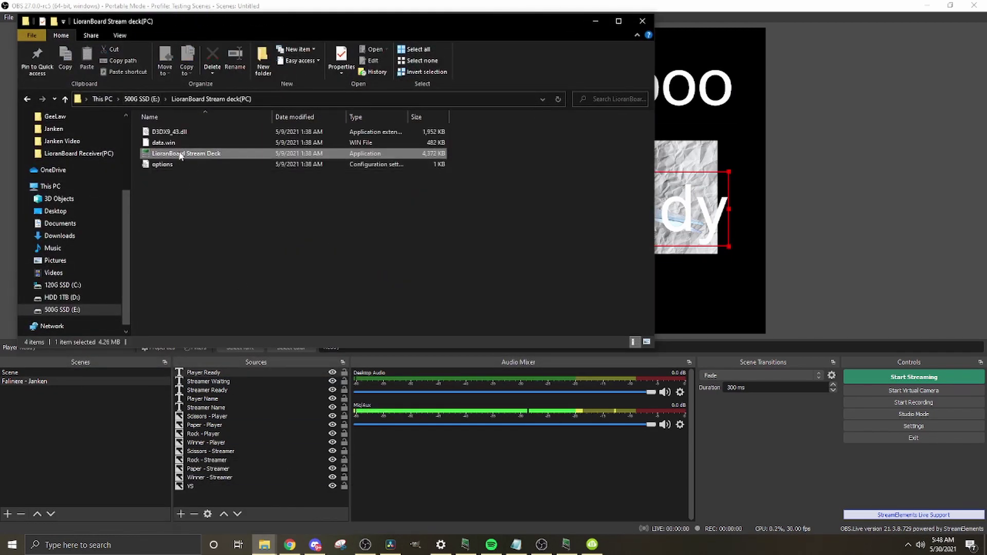
pyautogui.doubleClick(181, 154)
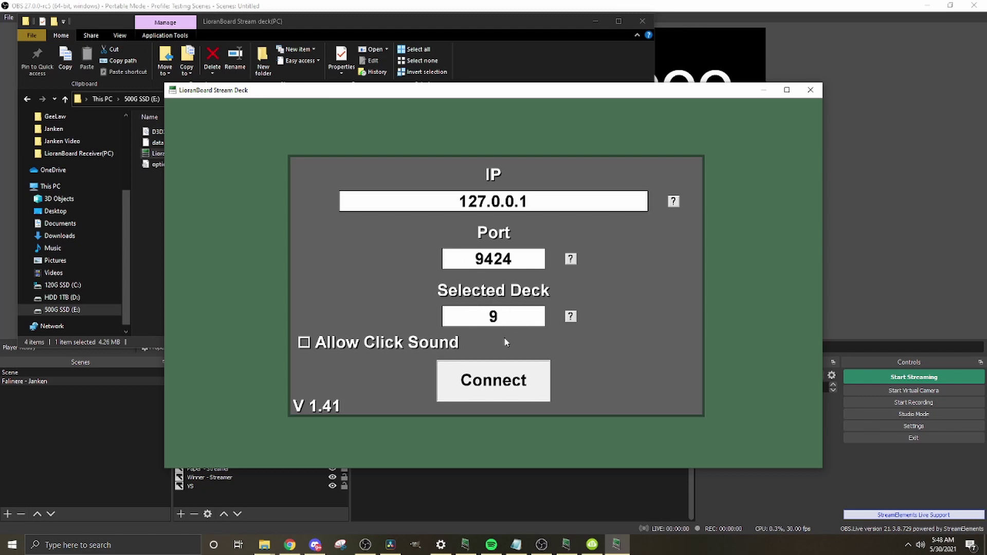
# Connect the stream deck to deck 9 and run Reset with the OBS preview in view to hide the scene's sources
pyautogui.click(509, 376)
pyautogui.moveTo(482, 94); pyautogui.dragTo(651, 274)
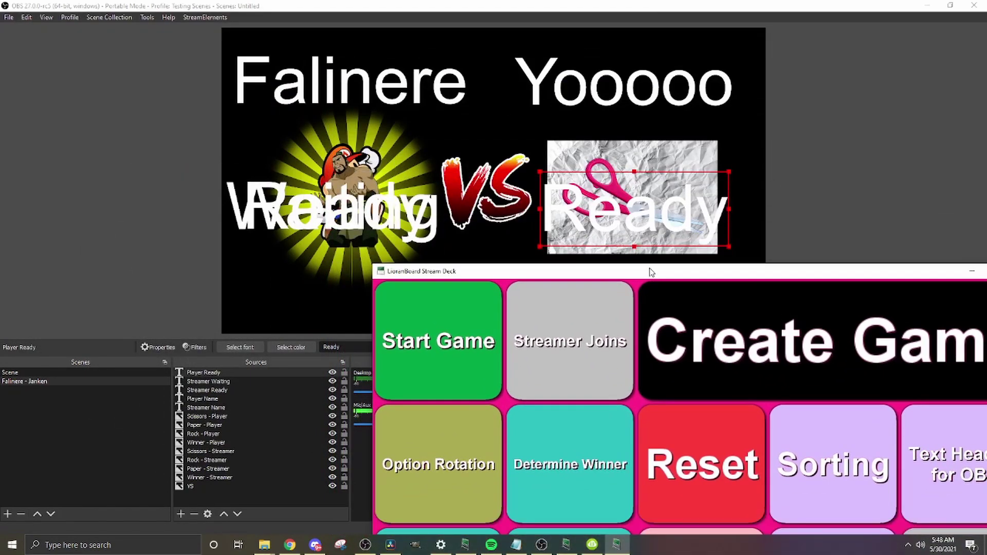
pyautogui.click(693, 457)
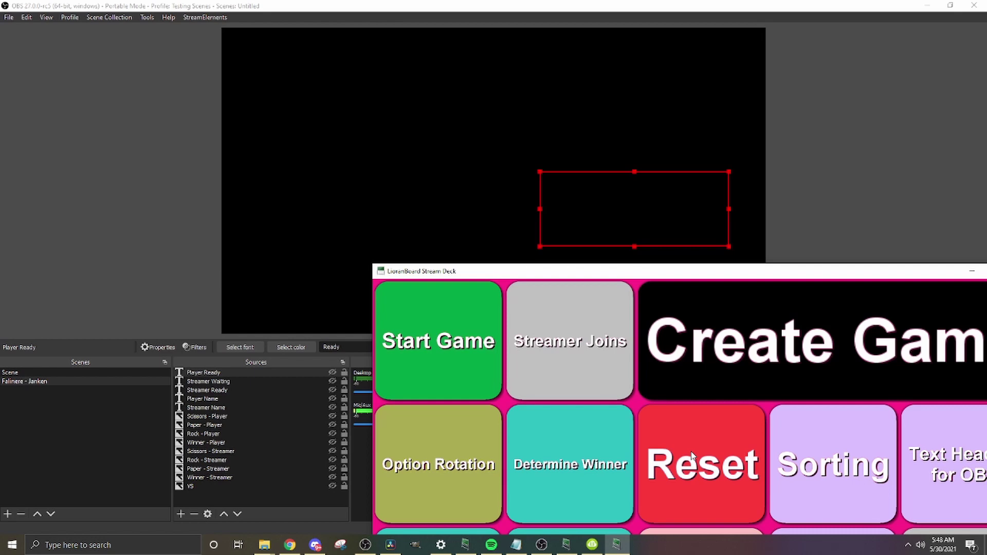
# Run Start Game and Streamer Joins from the stream deck, keeping the OBS preview visible to watch the round
pyautogui.click(442, 341)
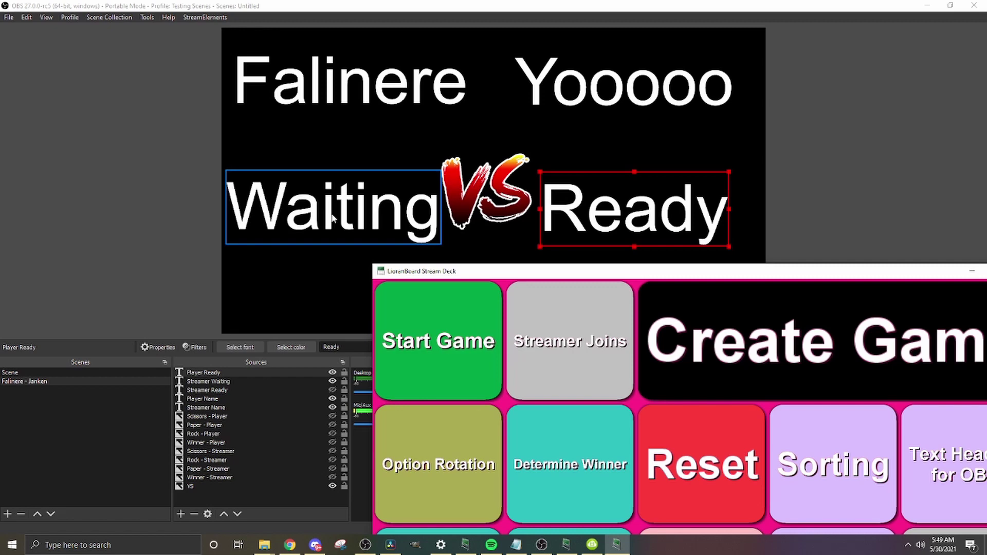
pyautogui.moveTo(582, 272); pyautogui.dragTo(589, 360)
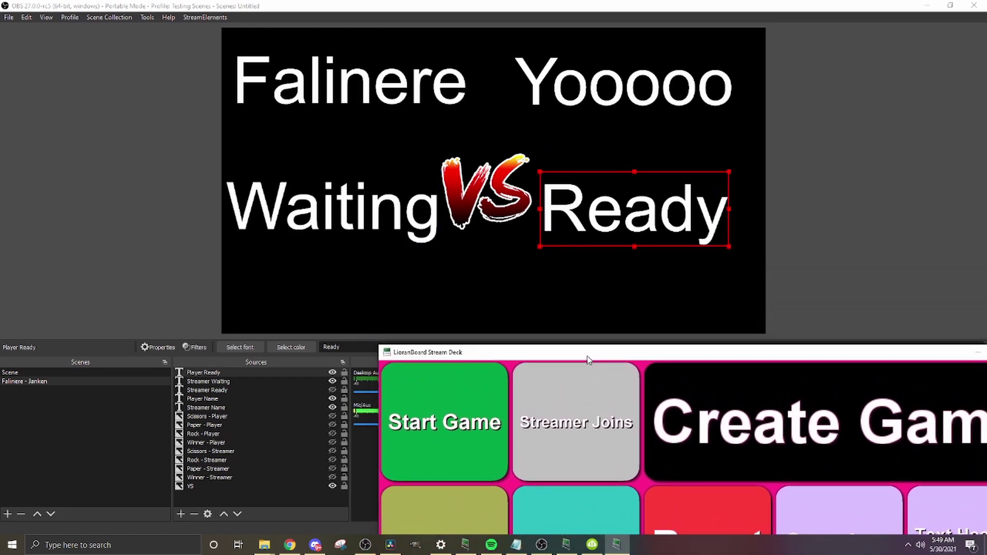
pyautogui.click(578, 414)
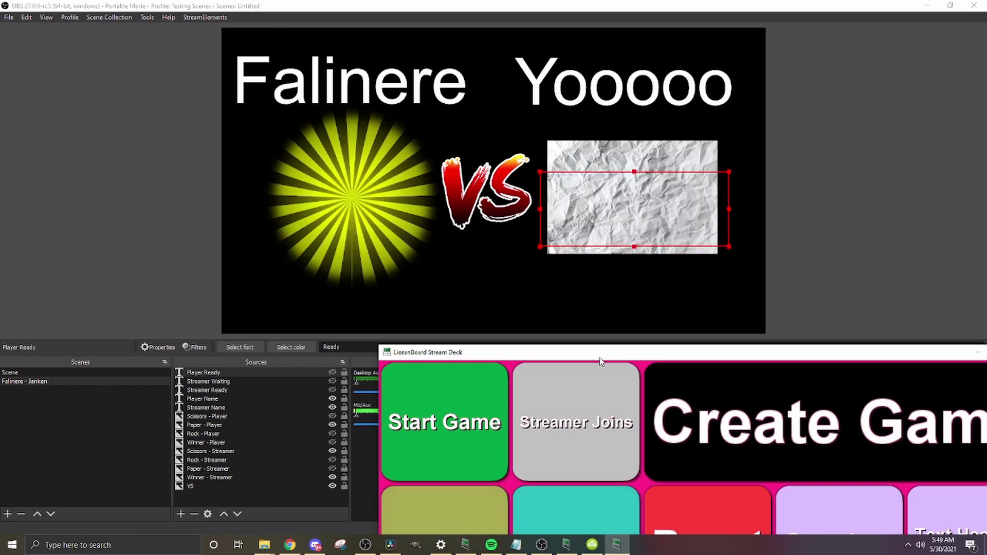
pyautogui.moveTo(600, 360); pyautogui.dragTo(642, 304)
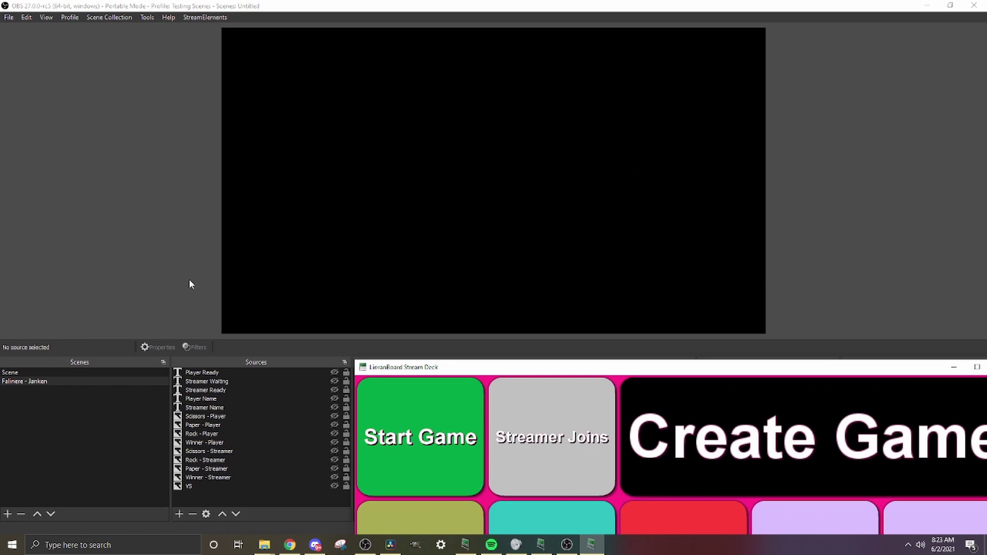
# Open the properties of the Scissors - Streamer source, check its image file, and close them
pyautogui.doubleClick(245, 452)
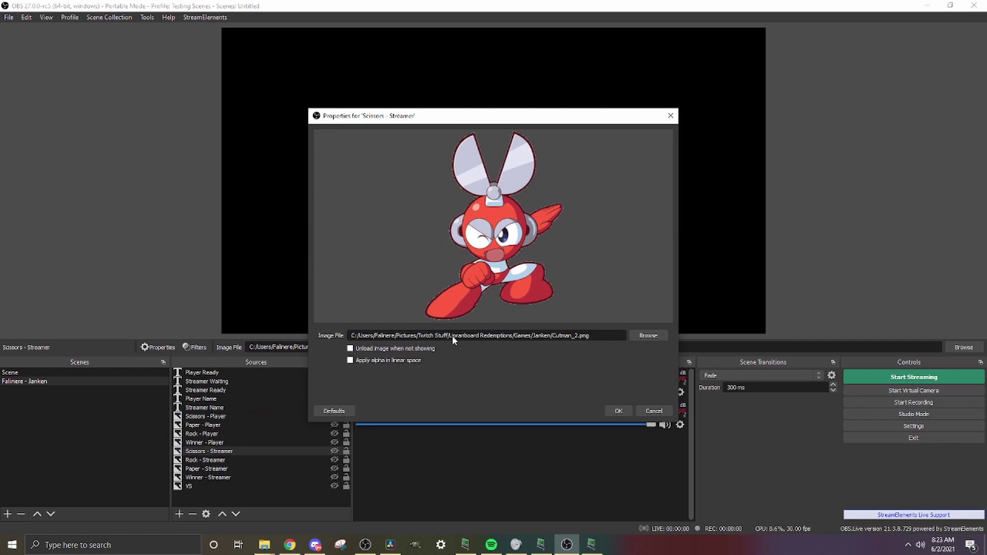
pyautogui.click(618, 411)
# Bring the LioranBoard Stream Deck back and test another round with Start Game and Streamer Joins
pyautogui.click(591, 545)
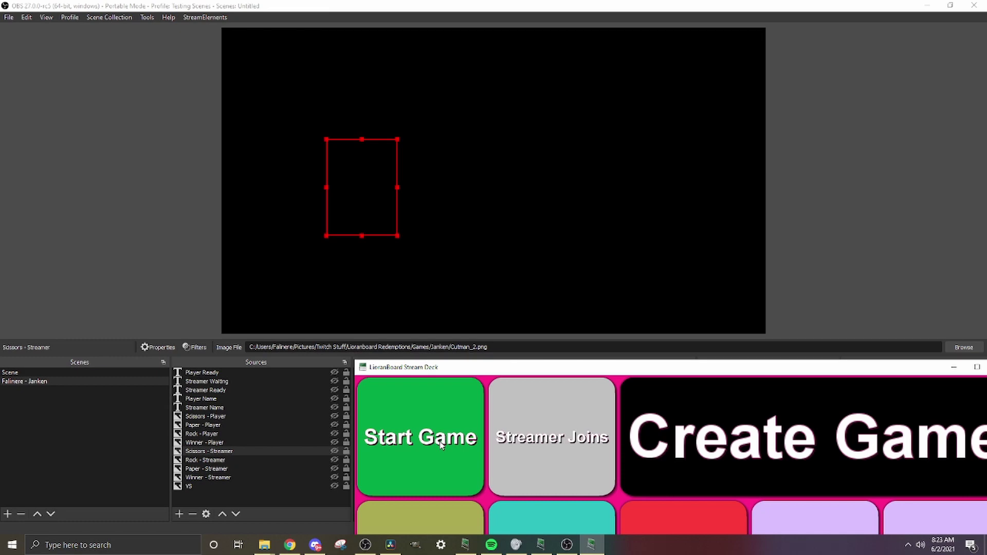
pyautogui.click(440, 443)
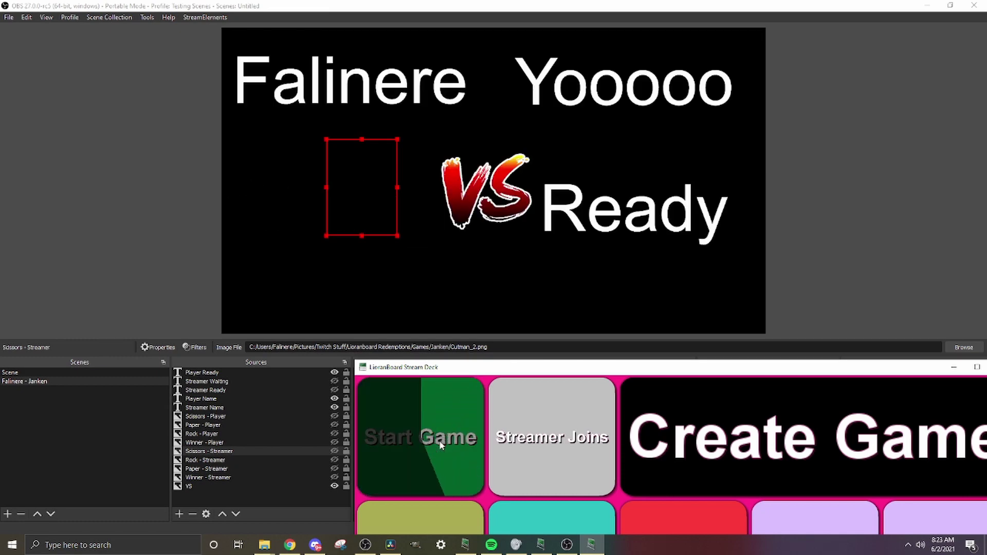
pyautogui.click(535, 436)
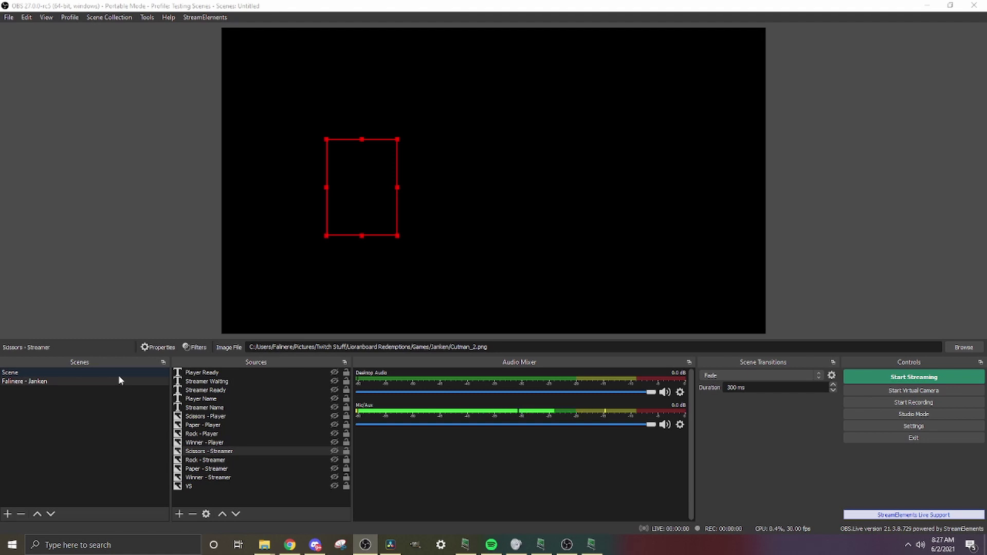
# Select the scene named Scene in OBS and start adding a Text (GDI+) source to it
pyautogui.click(75, 371)
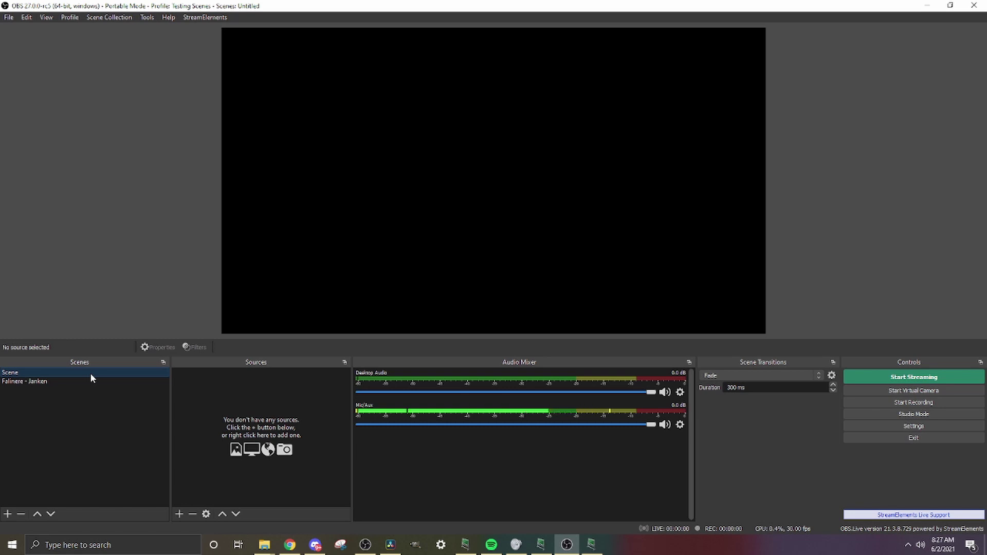
pyautogui.click(179, 513)
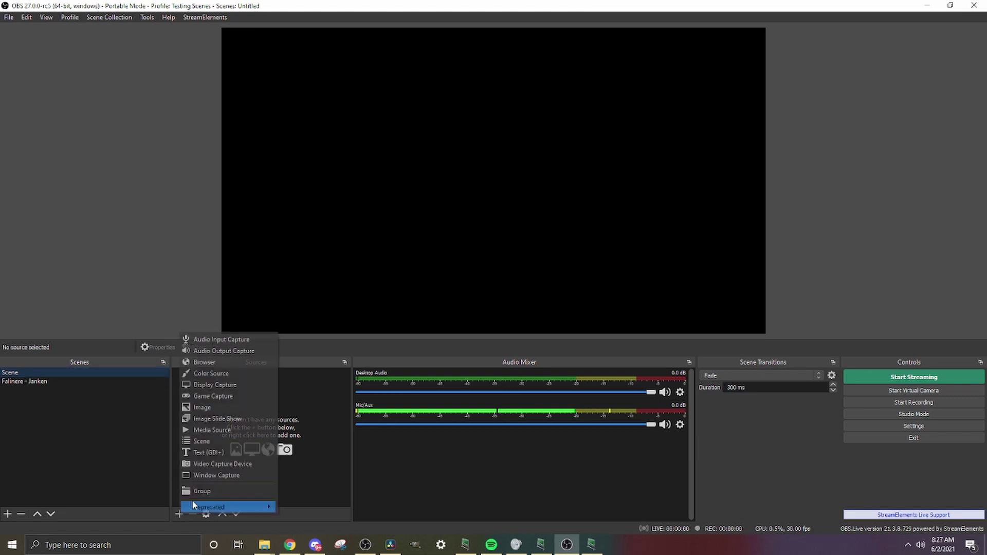
pyautogui.click(216, 453)
# Switch to LioranBoard Receiver and check the source name in the Change Text command of the Text Header for OBS button
pyautogui.click(541, 545)
pyautogui.doubleClick(521, 283)
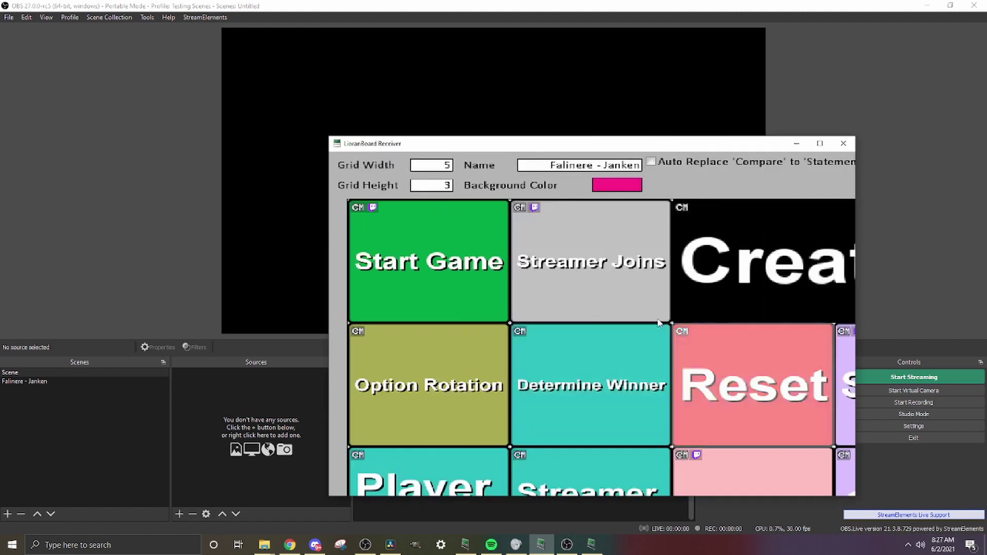
pyautogui.rightClick(795, 335)
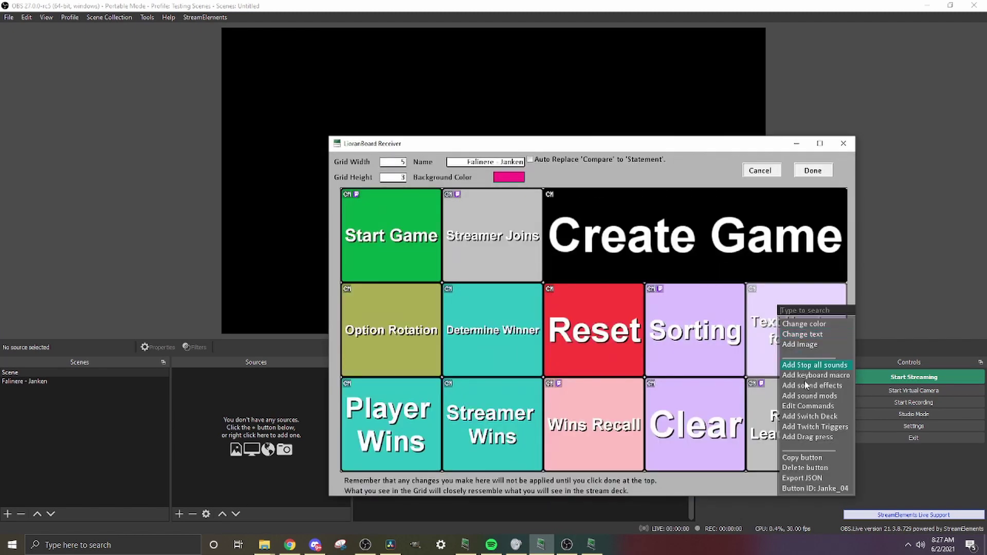
pyautogui.click(813, 409)
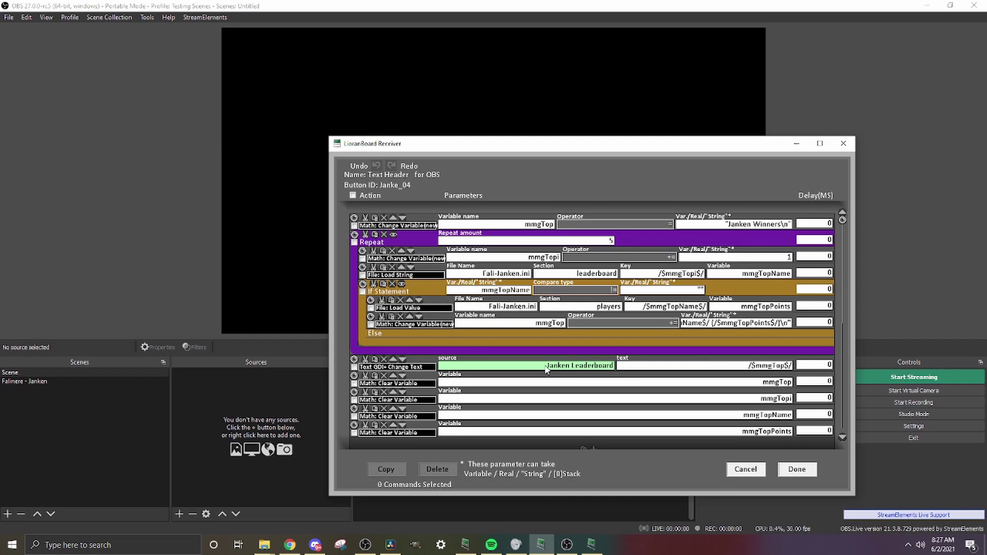
pyautogui.click(797, 469)
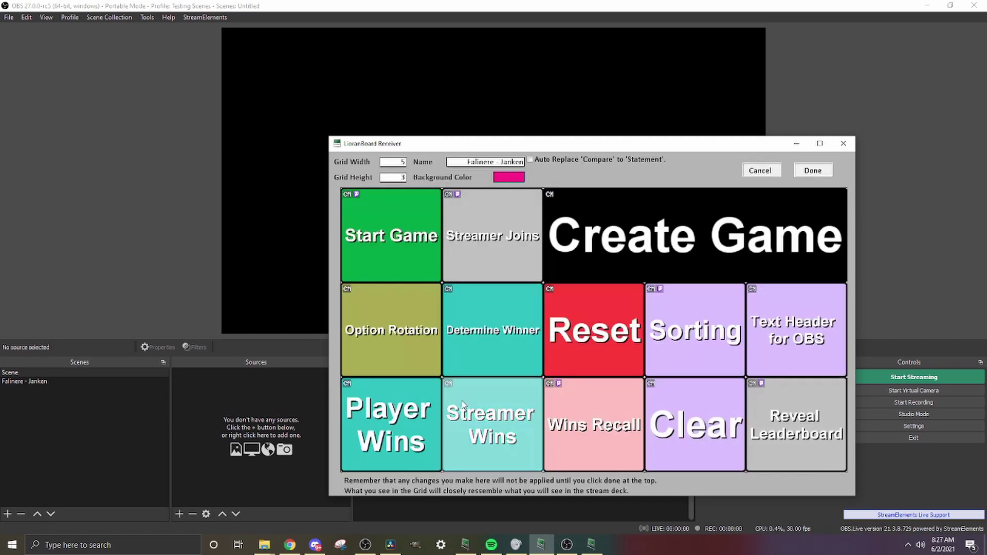
# Back in OBS, name the new text source "Janken Leaderboard" and give it the placeholder text "youensdf"
pyautogui.click(150, 440)
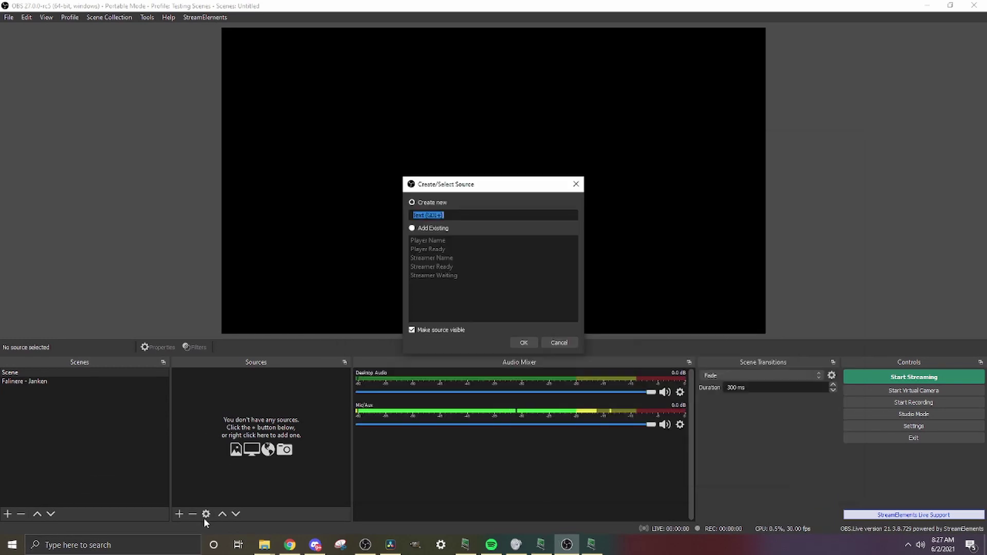
pyautogui.write('sanken Leaderb')
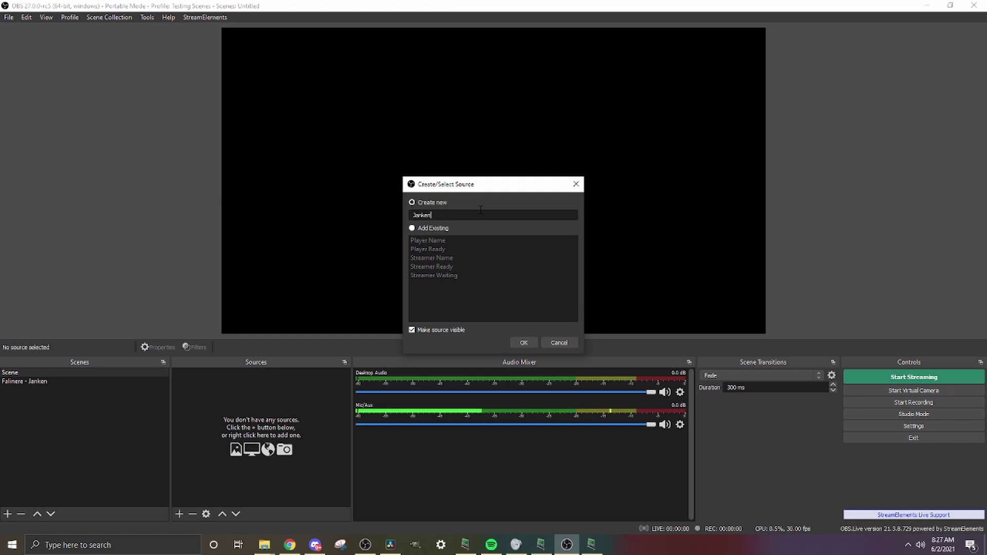
pyautogui.write('oard')
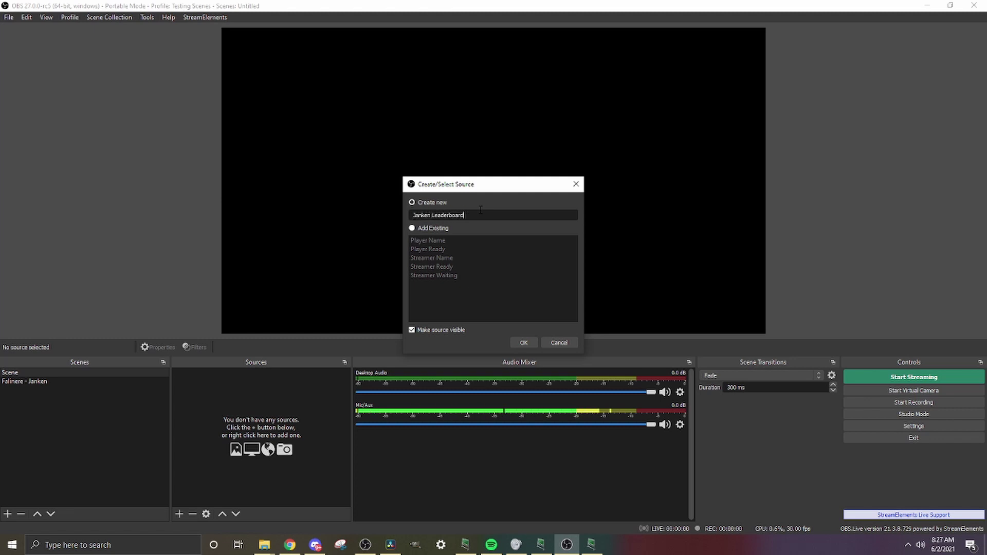
pyautogui.click(522, 342)
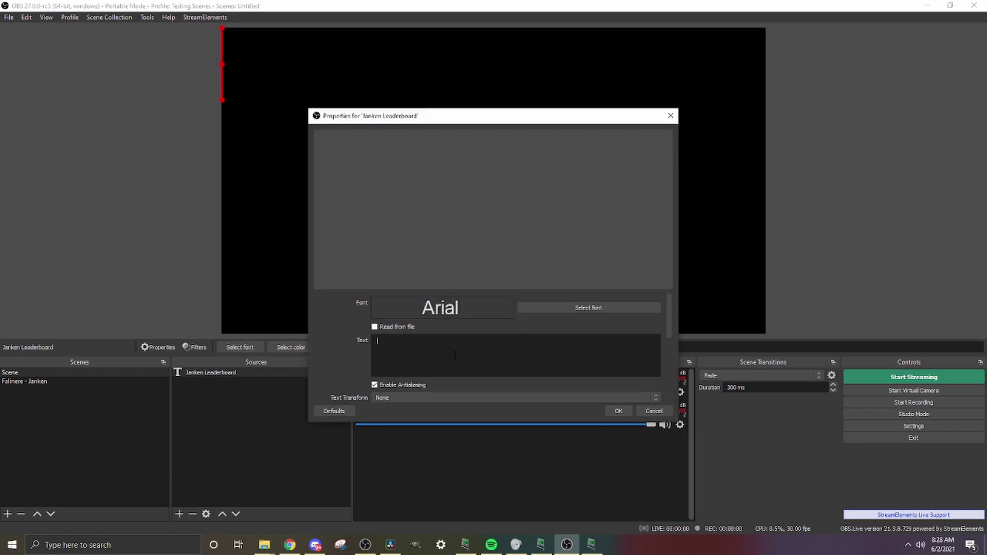
pyautogui.write('youensdf')
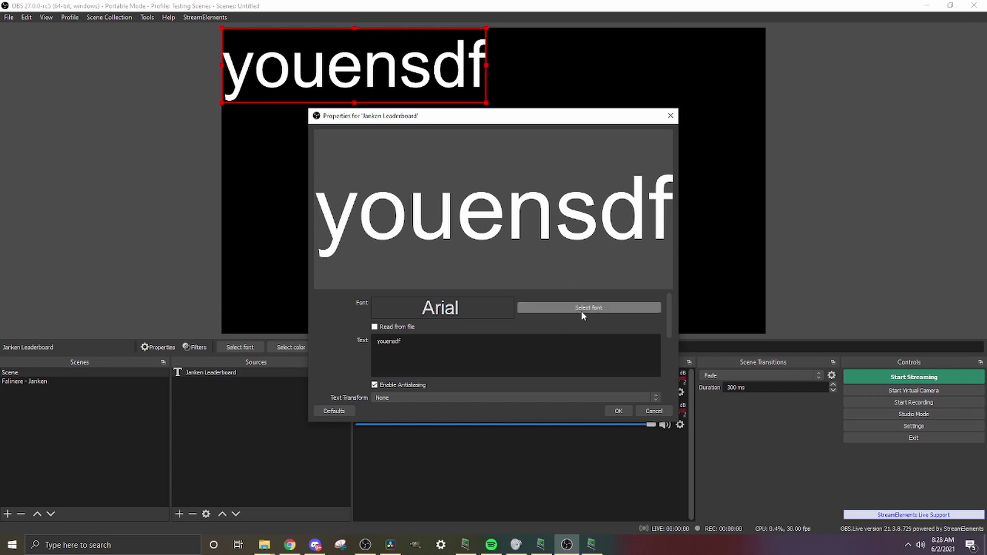
pyautogui.click(619, 412)
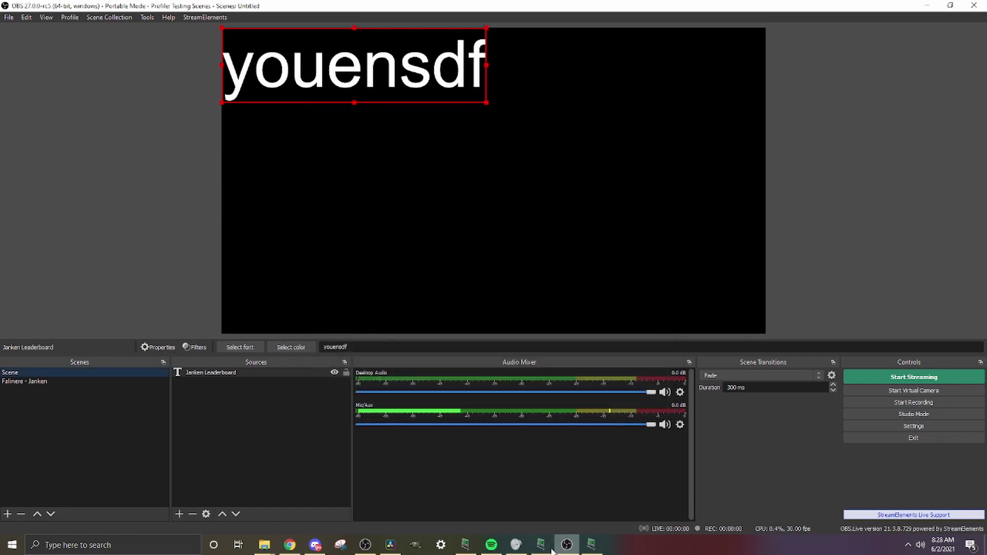
# In LioranBoard Receiver, set the Text Header for OBS button's Change Text source to Janken Leaderboard and save the deck
pyautogui.moveTo(540, 551)
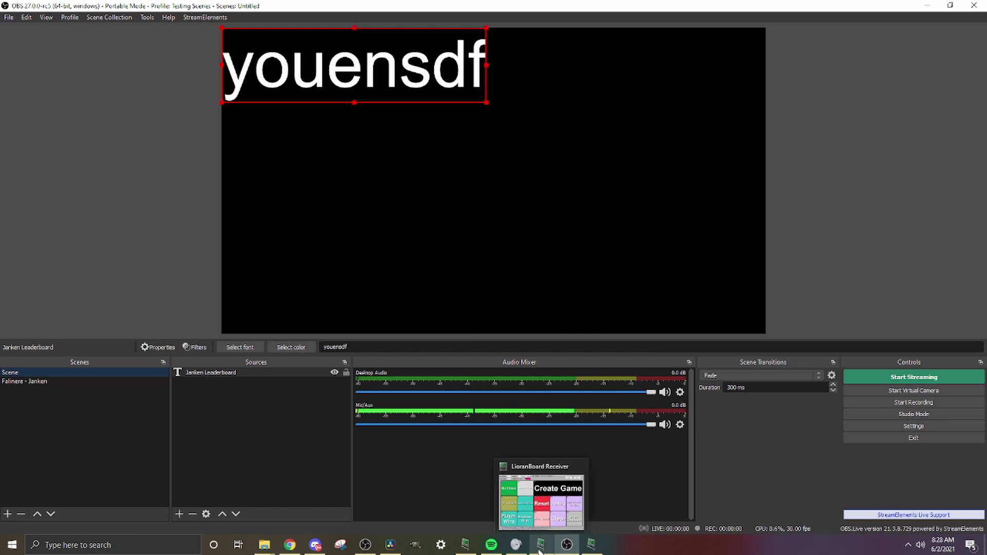
pyautogui.click(549, 548)
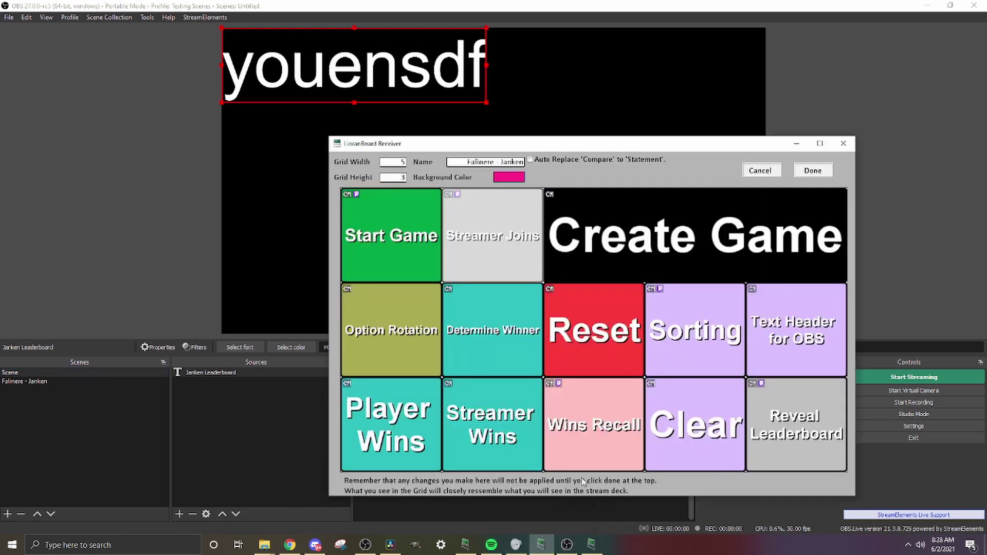
pyautogui.rightClick(792, 322)
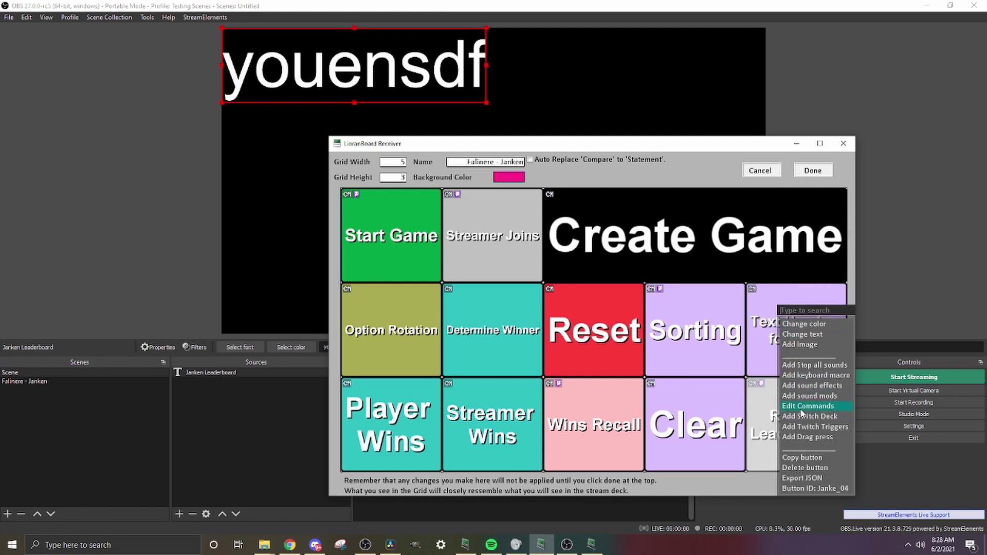
pyautogui.click(803, 411)
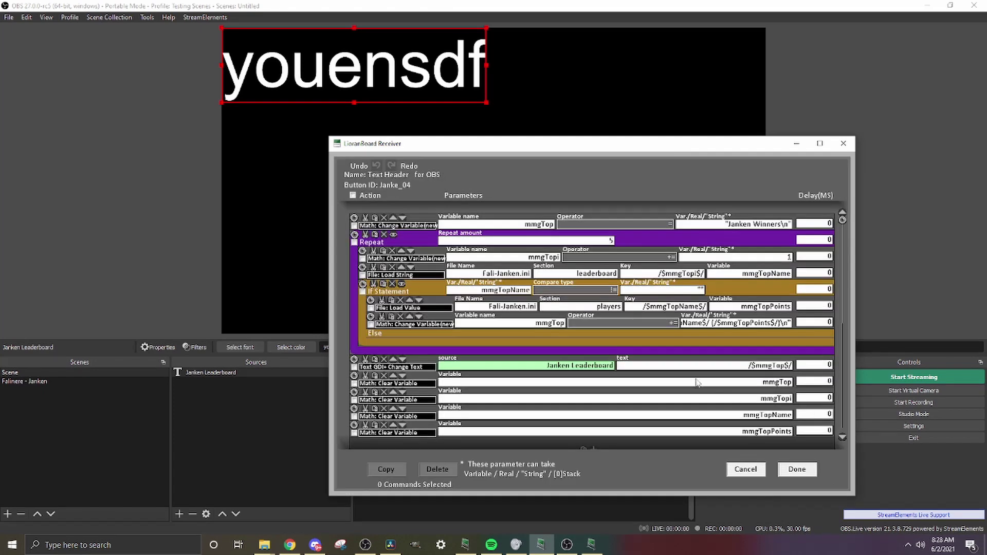
pyautogui.click(525, 367)
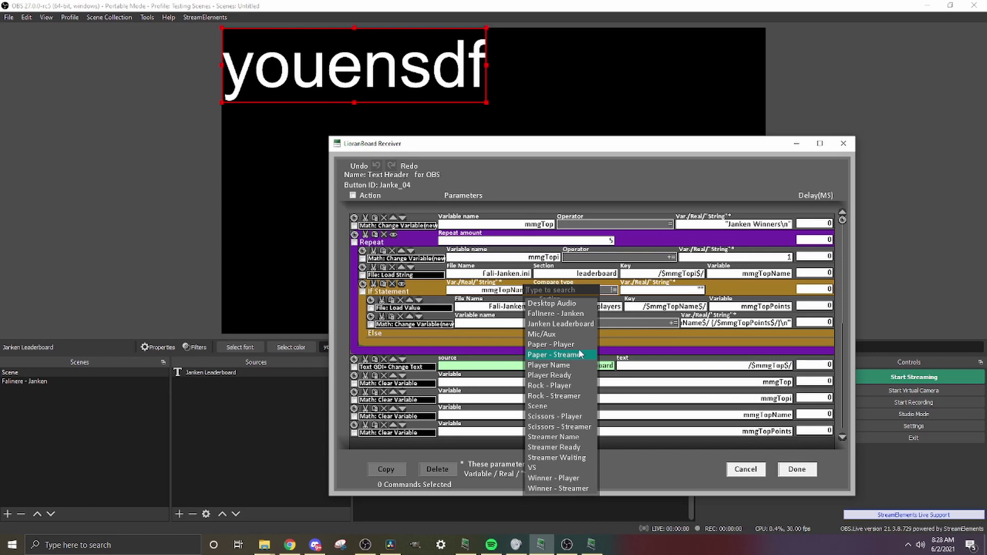
pyautogui.click(550, 324)
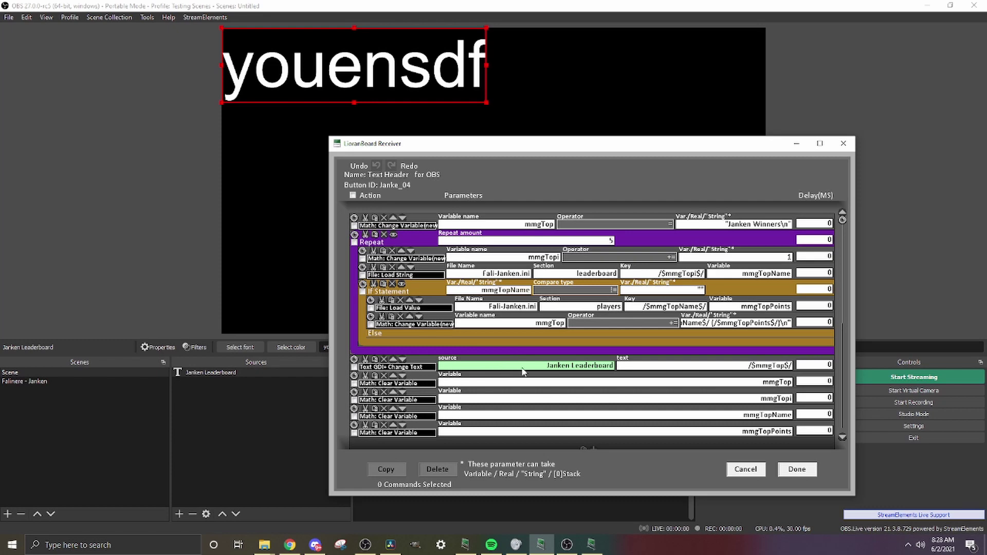
pyautogui.click(797, 469)
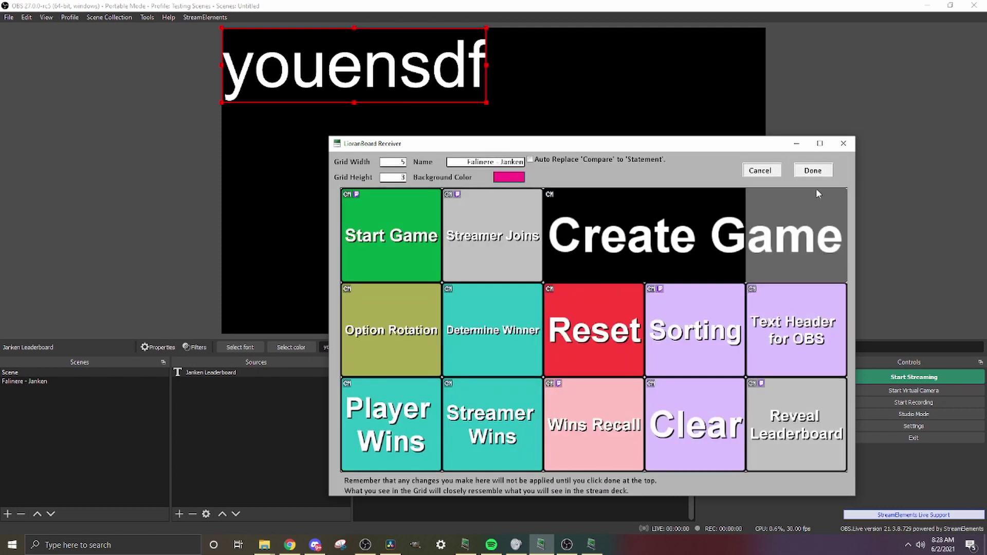
pyautogui.click(817, 170)
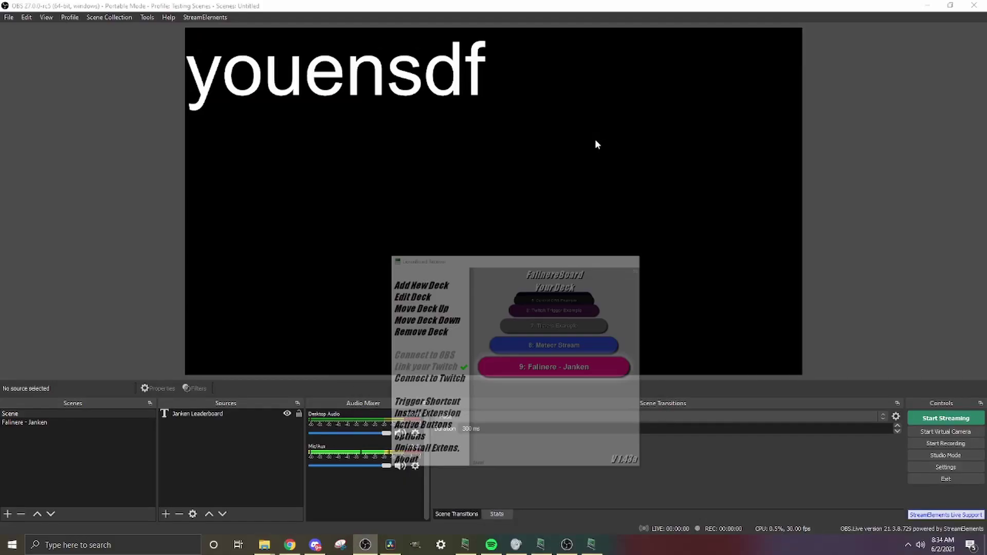
# Switch to OBS and show the StreamElements OBS.Live chat dock
pyautogui.click(600, 144)
pyautogui.click(220, 18)
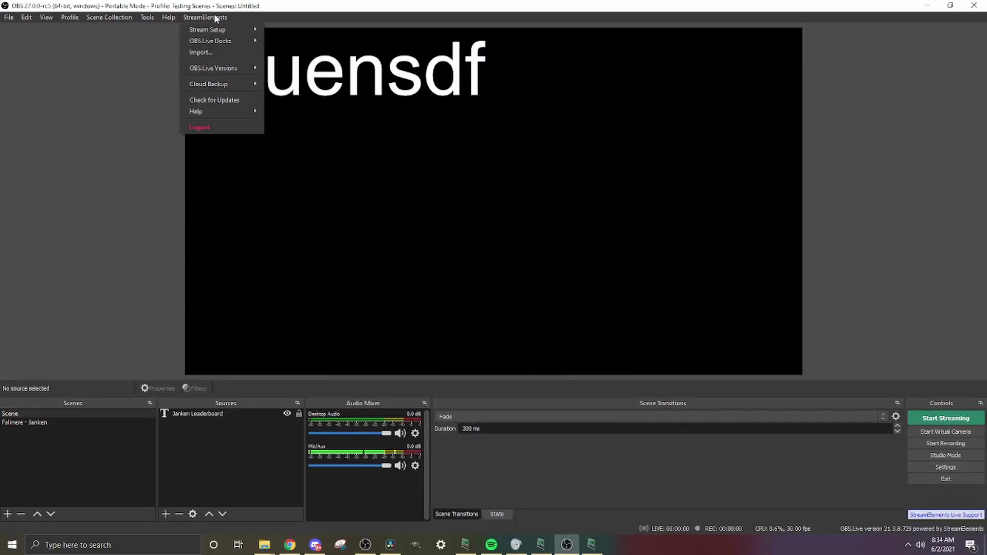
pyautogui.moveTo(239, 44)
pyautogui.click(278, 52)
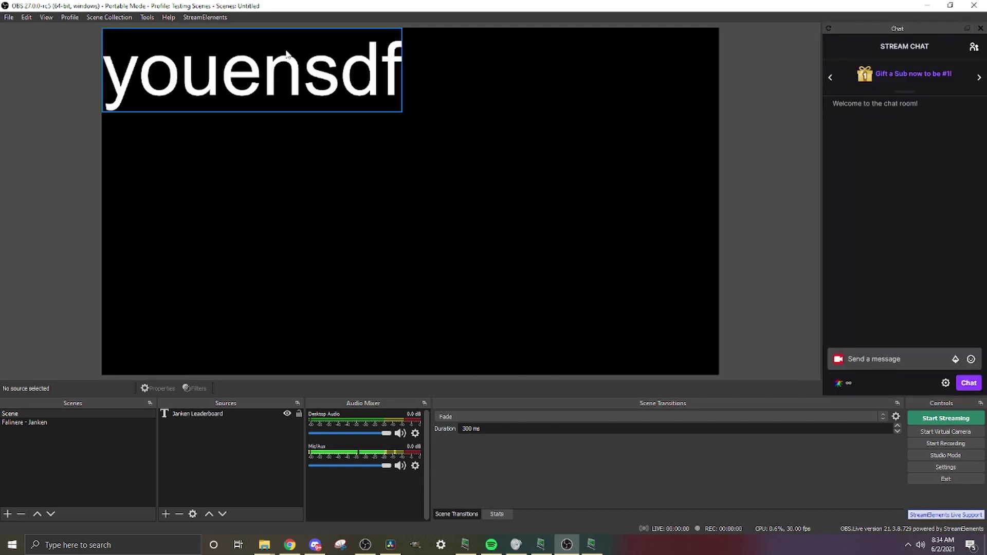
# Send the command "!jankensort" in the stream chat
pyautogui.click(895, 358)
pyautogui.write('!jank')
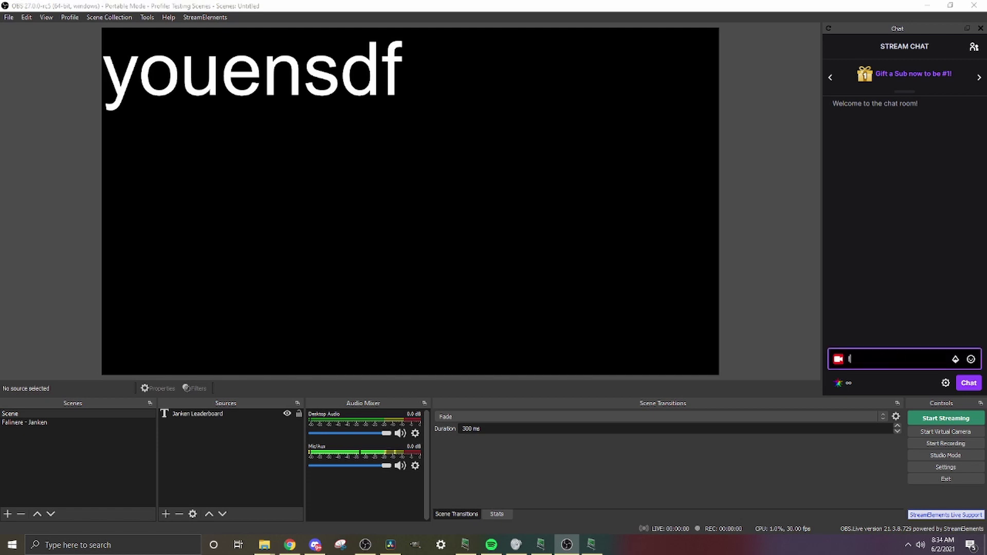
pyautogui.write('ne')
pyautogui.press('BackSpace')
pyautogui.press('BackSpace')
pyautogui.write('ensort')
pyautogui.press('Return')
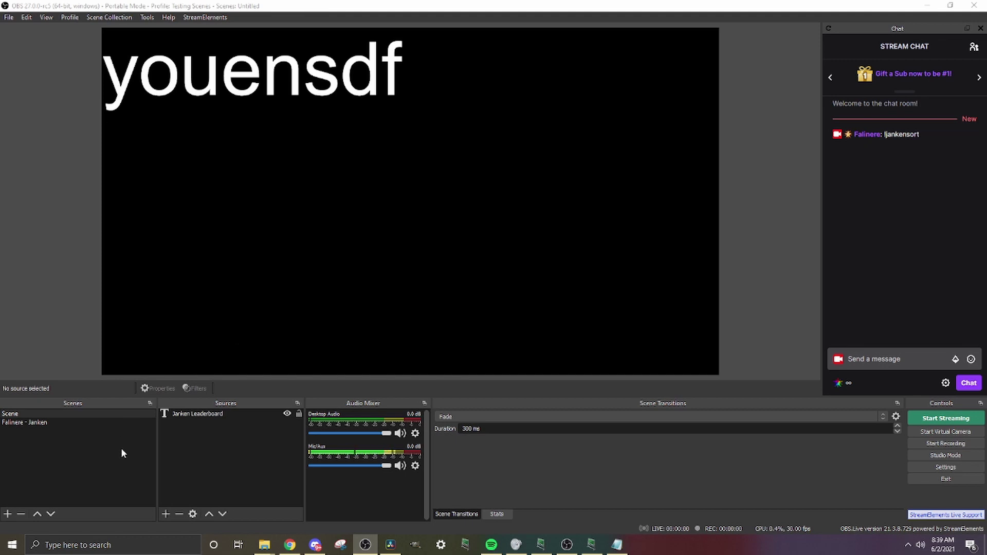
# Create a new OBS scene named Scene 2 and add a light grey Color Source as its background
pyautogui.click(8, 514)
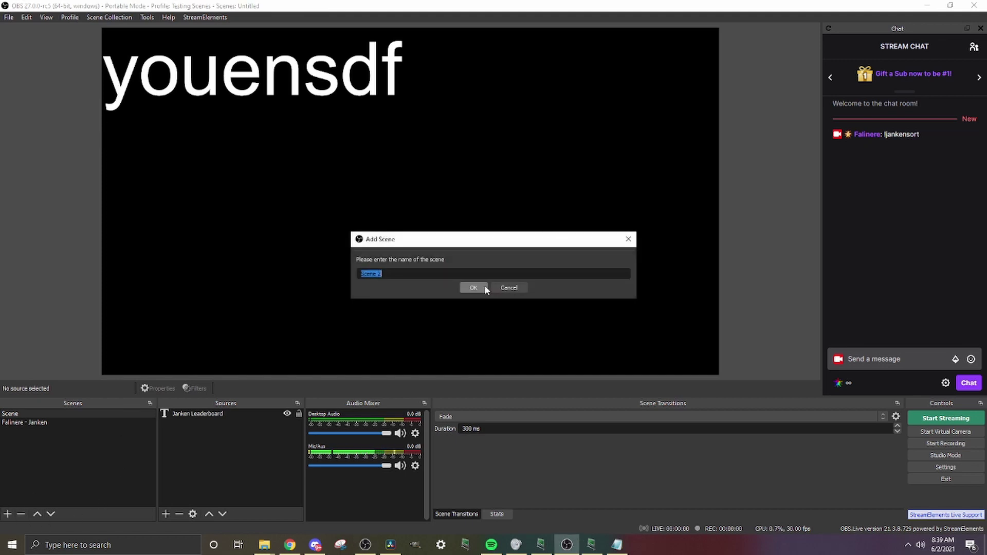
pyautogui.click(484, 287)
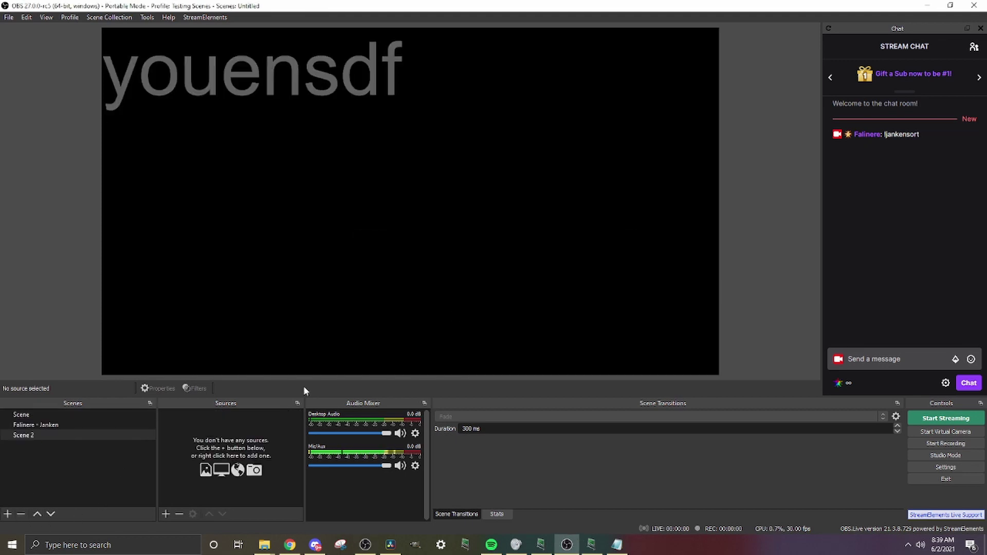
pyautogui.click(164, 514)
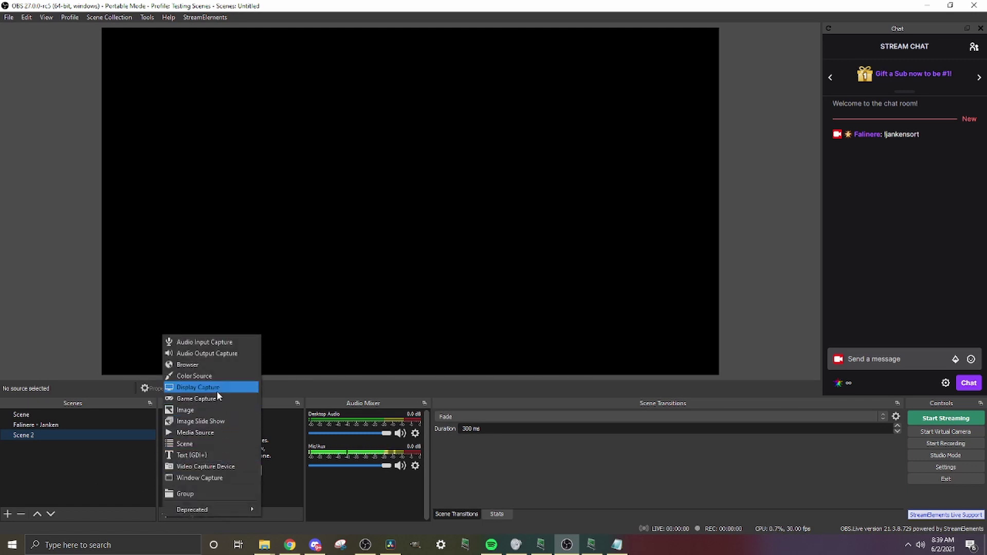
pyautogui.click(216, 377)
pyautogui.click(523, 343)
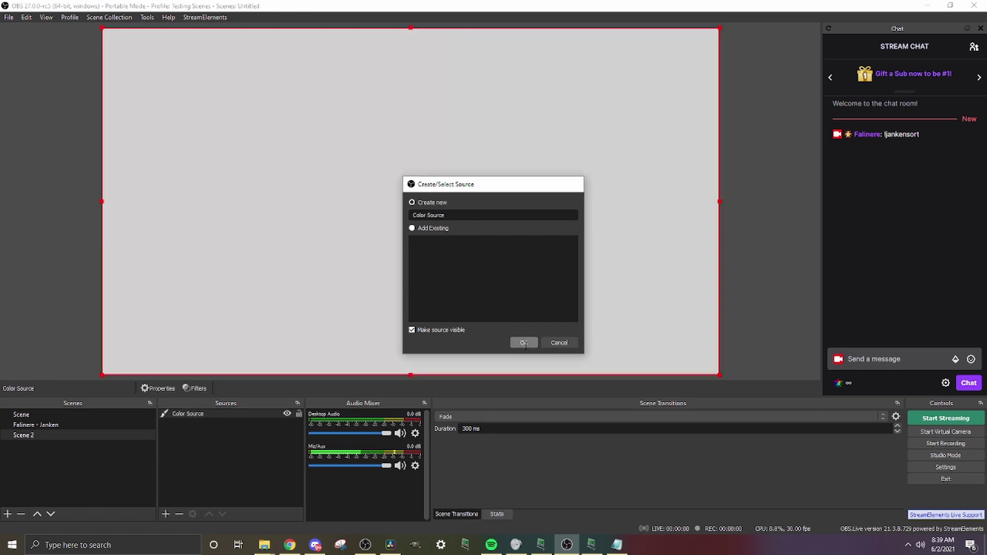
pyautogui.click(619, 411)
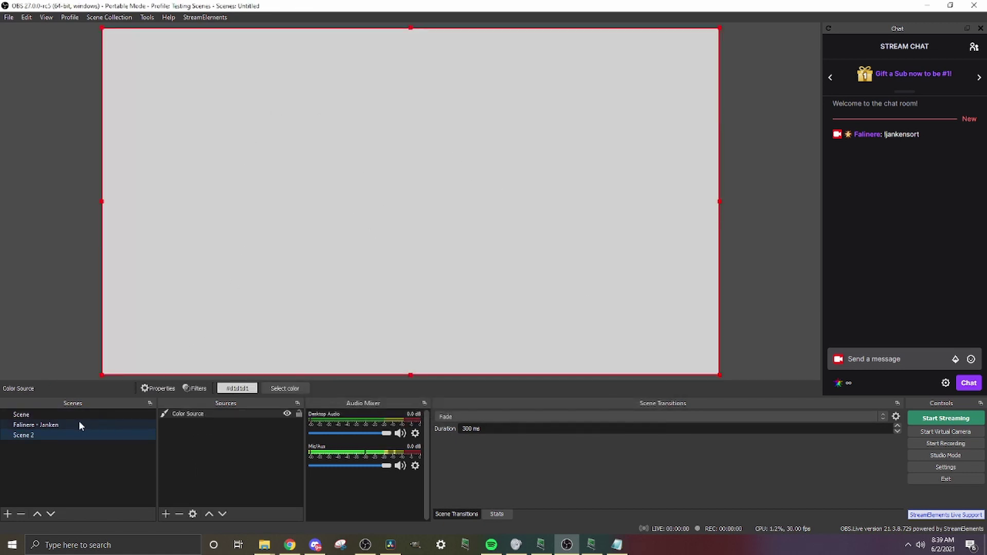
# Add the existing Falinere - Janken scene as a source in Scene 2
pyautogui.click(166, 513)
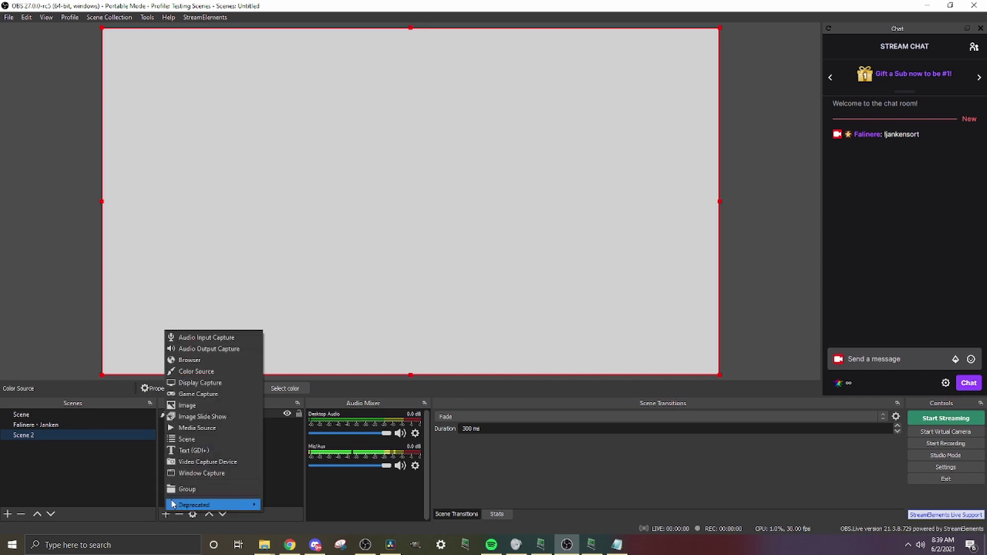
pyautogui.click(202, 440)
pyautogui.click(434, 239)
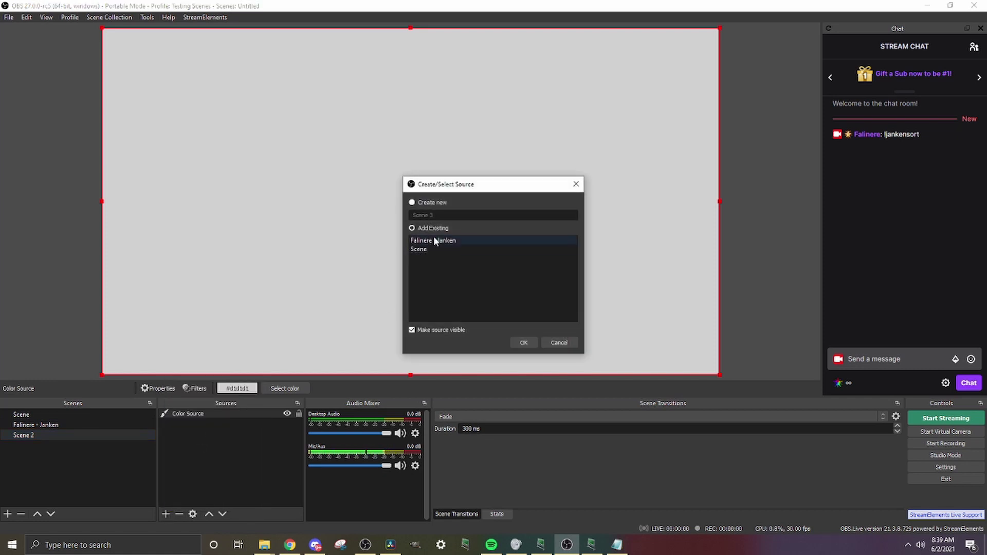
pyautogui.click(524, 343)
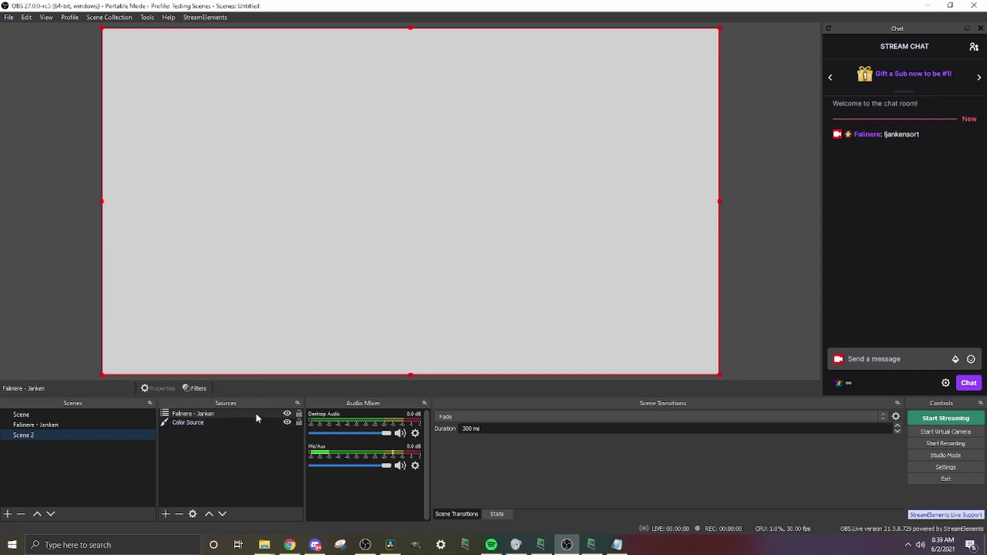
# In the Falinere - Janken scene, show Streamer Waiting, Streamer Ready, Streamer Name and Winner - Player, and return to Scene 2
pyautogui.click(106, 426)
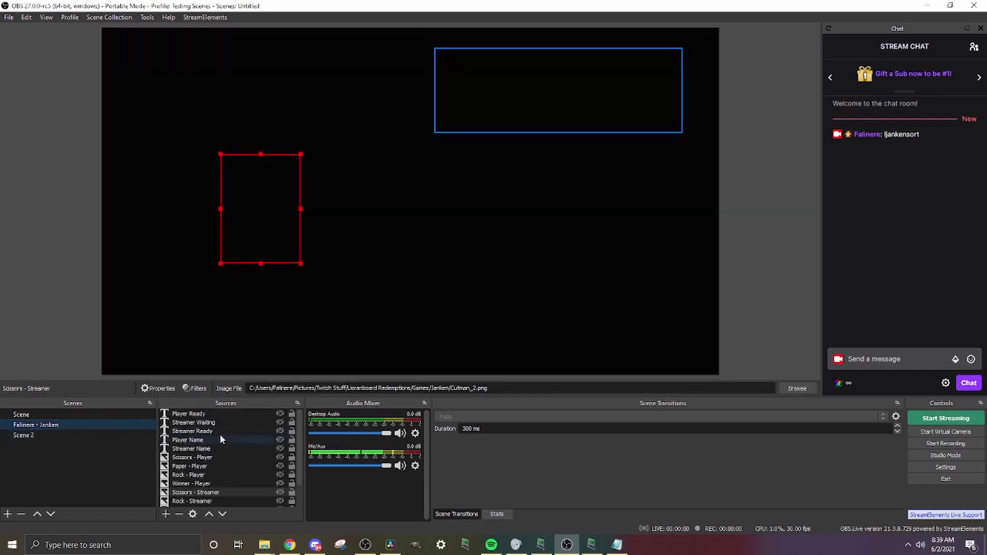
pyautogui.click(280, 423)
pyautogui.click(280, 431)
pyautogui.click(280, 448)
pyautogui.click(257, 458)
pyautogui.click(280, 484)
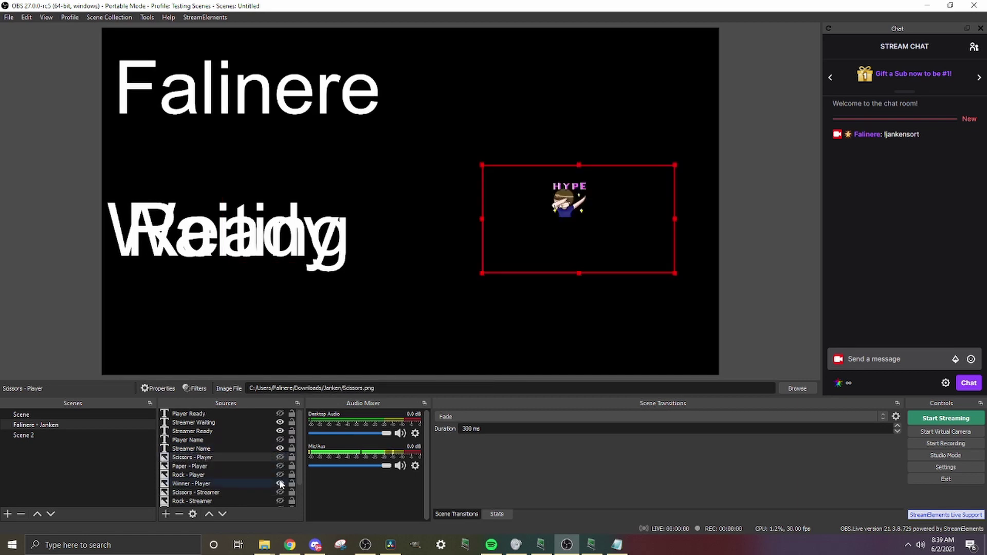
pyautogui.click(81, 435)
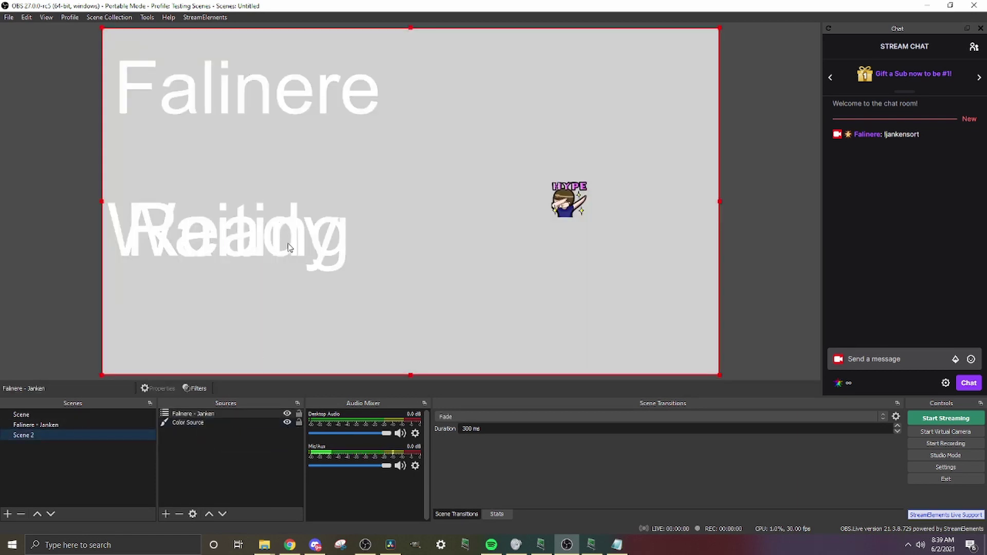
# Lock the Color Source and shrink the nested Falinere - Janken scene into the lower-right corner of the canvas
pyautogui.click(299, 422)
pyautogui.moveTo(103, 28); pyautogui.dragTo(570, 322)
pyautogui.moveTo(635, 327)
pyautogui.mouseDown()
pyautogui.moveTo(514, 326)
pyautogui.moveTo(639, 335)
pyautogui.mouseUp()
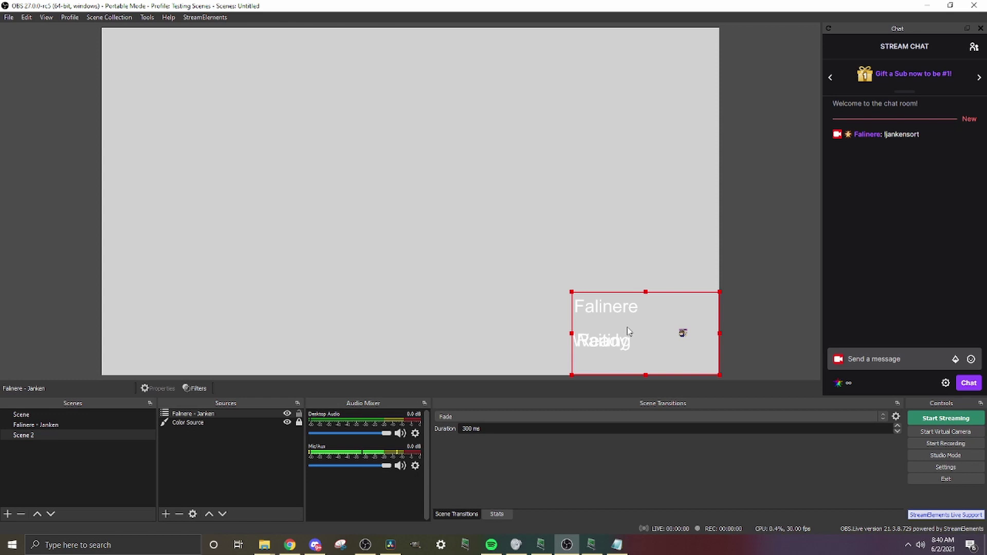
# Add the existing scene named Scene to Scene 2 and shrink it to sit just above the nested Janken scene
pyautogui.click(168, 515)
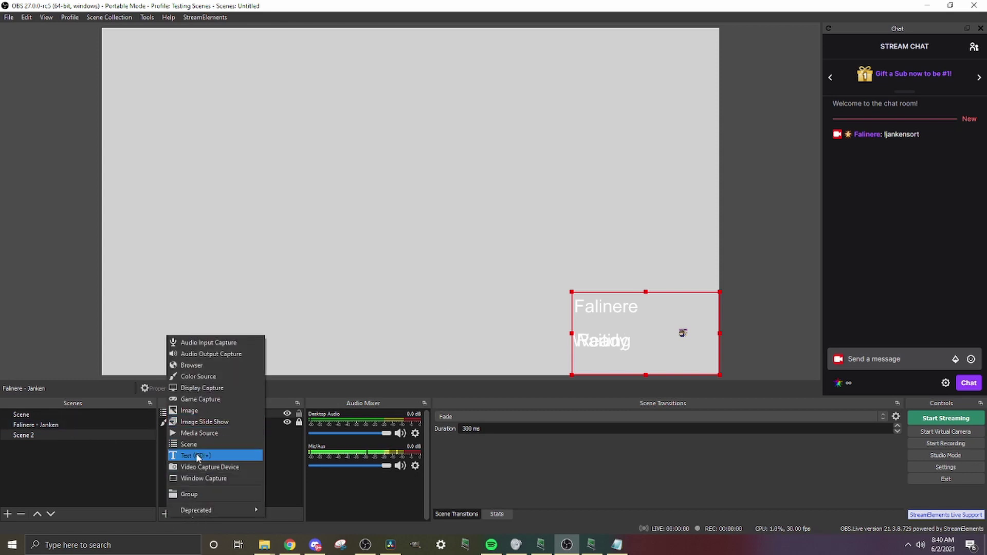
pyautogui.click(196, 445)
pyautogui.click(433, 249)
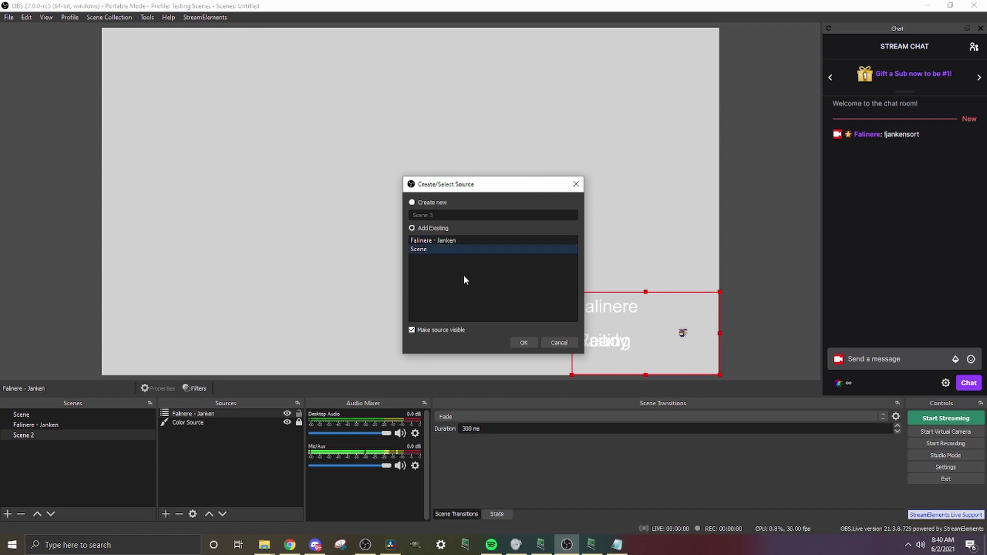
pyautogui.click(533, 344)
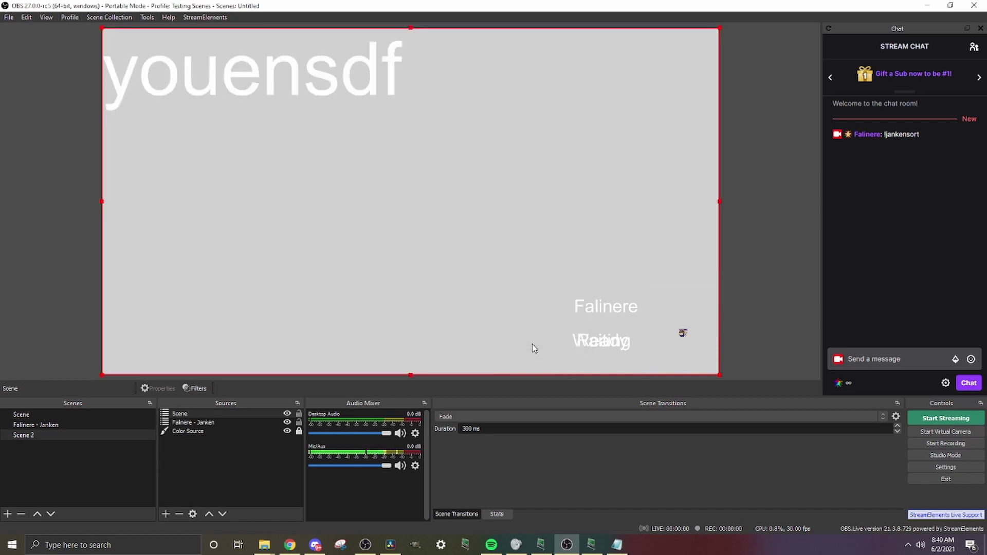
pyautogui.moveTo(706, 371); pyautogui.dragTo(643, 239)
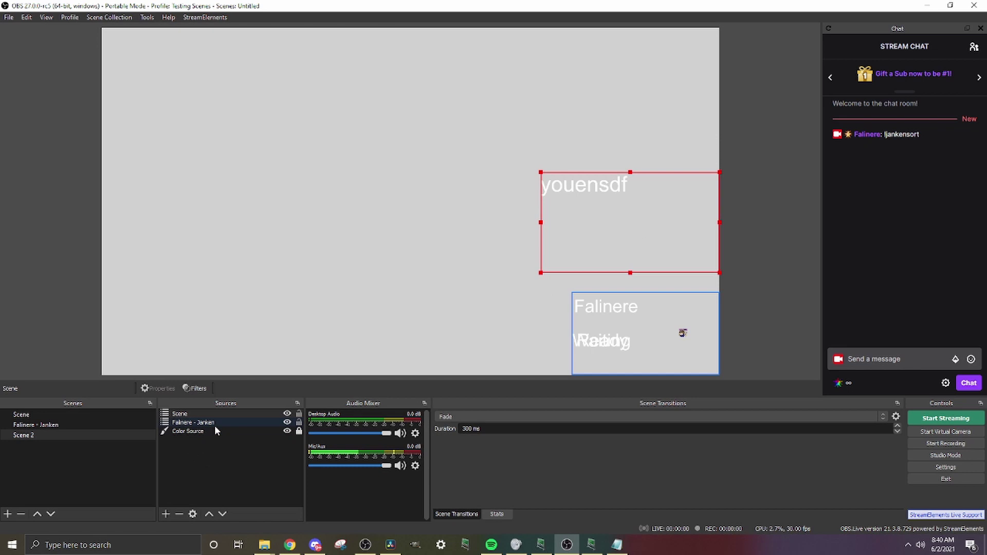
# Set both the show and hide transitions of the nested Scene source to Fade
pyautogui.rightClick(221, 414)
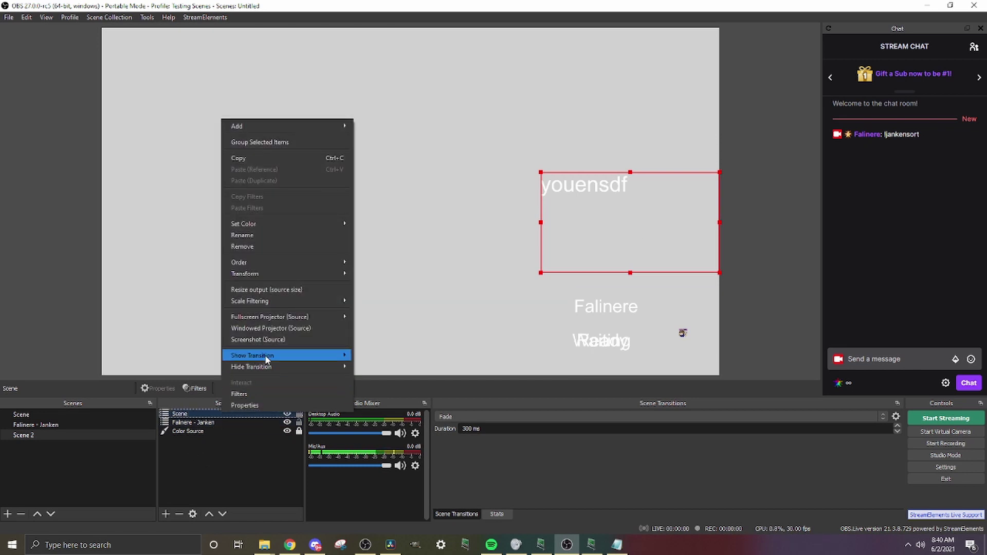
pyautogui.moveTo(267, 359)
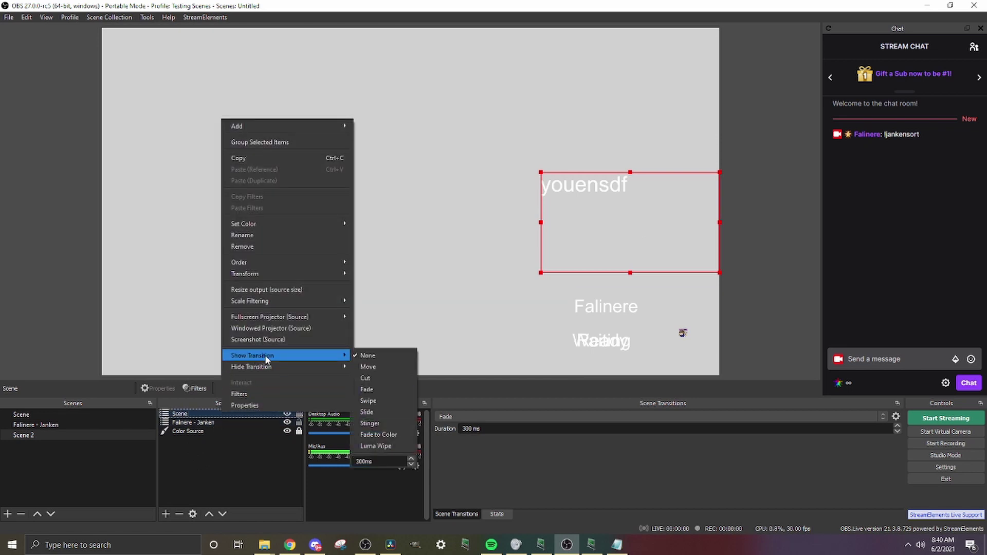
pyautogui.click(383, 390)
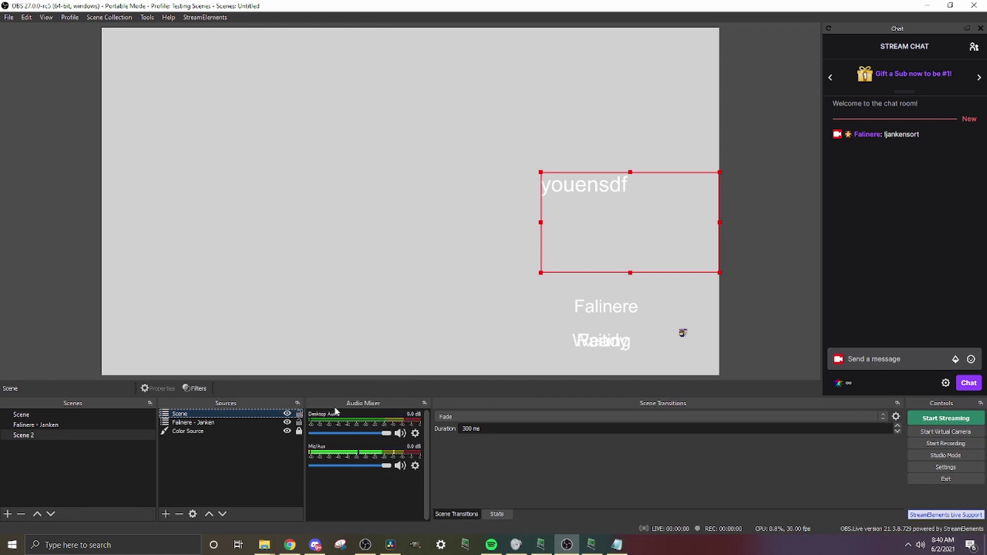
pyautogui.rightClick(250, 412)
pyautogui.moveTo(299, 367)
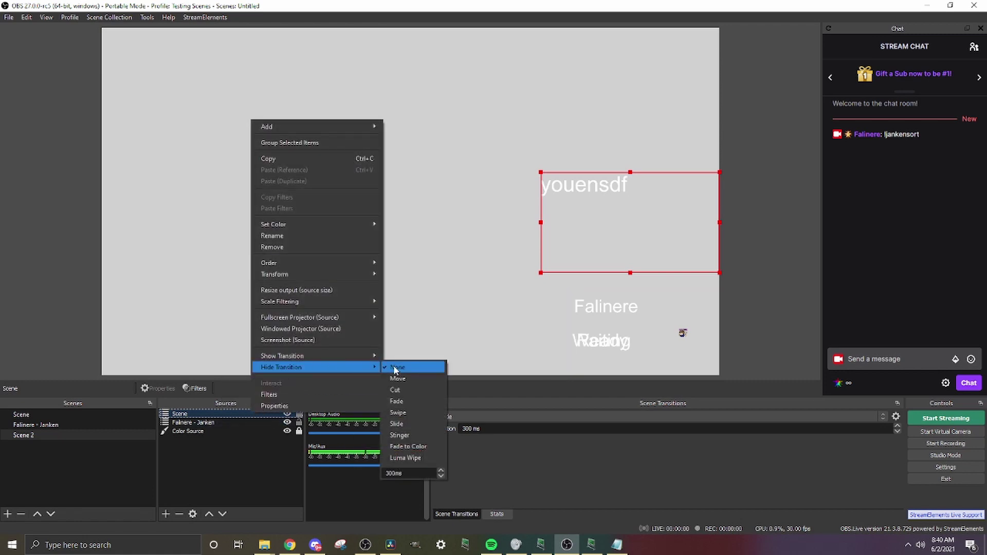
pyautogui.click(401, 399)
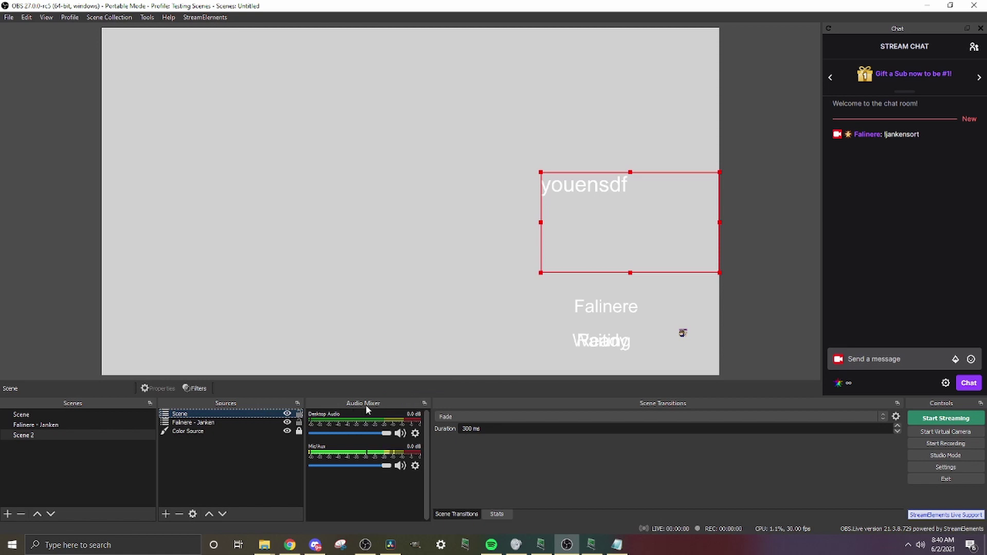
# Toggle the nested Scene source's visibility off and on to preview its fade transitions
pyautogui.click(287, 414)
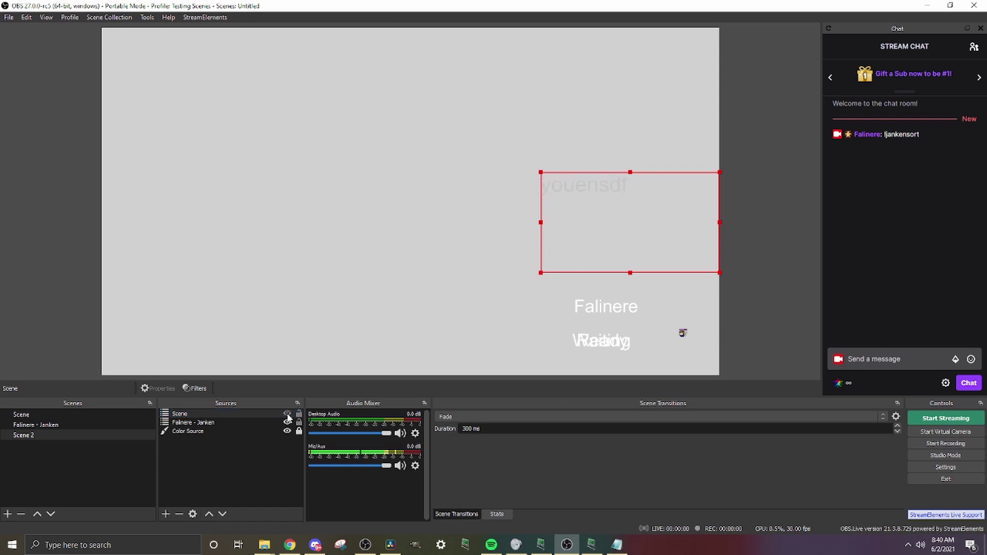
pyautogui.click(287, 415)
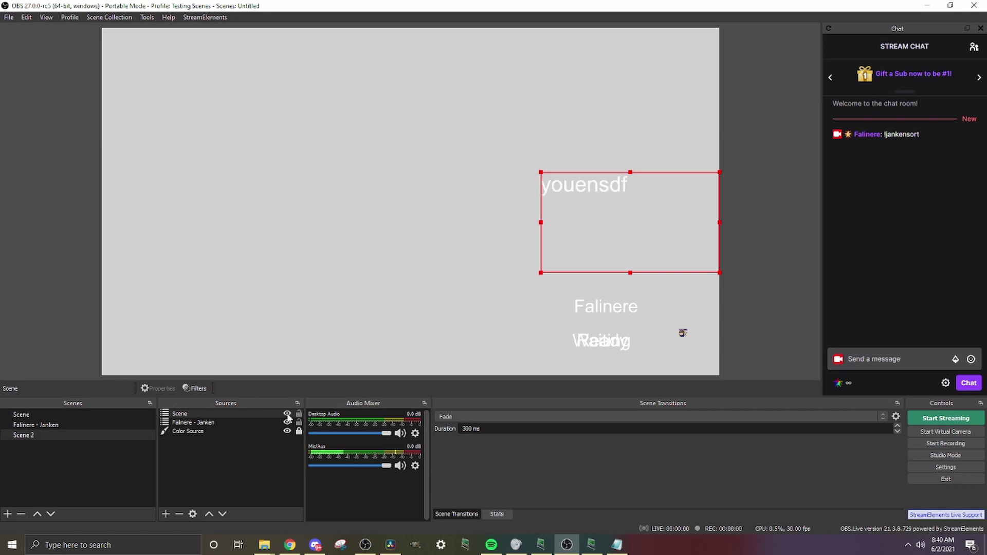
pyautogui.click(287, 415)
pyautogui.click(287, 414)
pyautogui.click(287, 414)
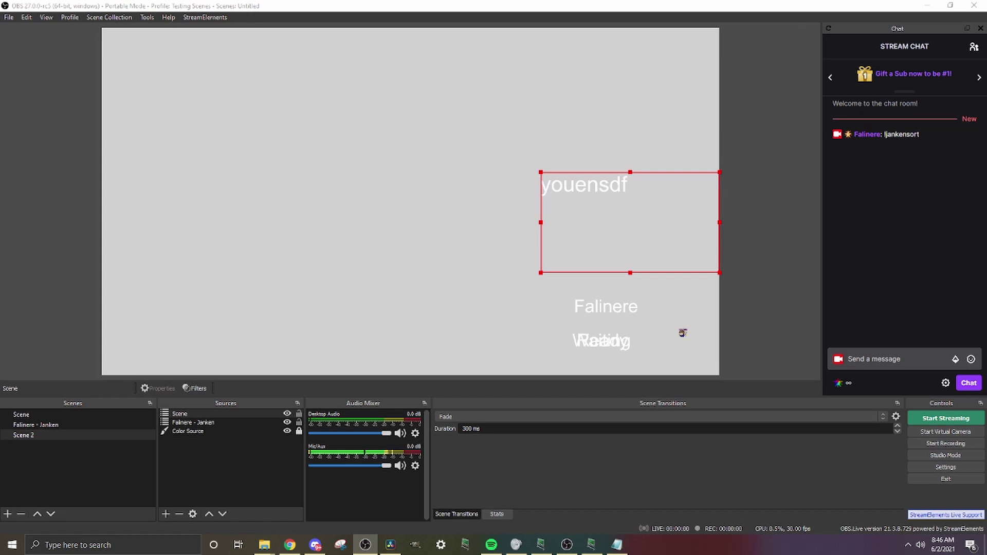
# Switch to LioranBoard Receiver and check the Streamer Joins button's Twitch trigger and button ID in the Falinere - Janken deck
pyautogui.click(540, 544)
pyautogui.click(529, 288)
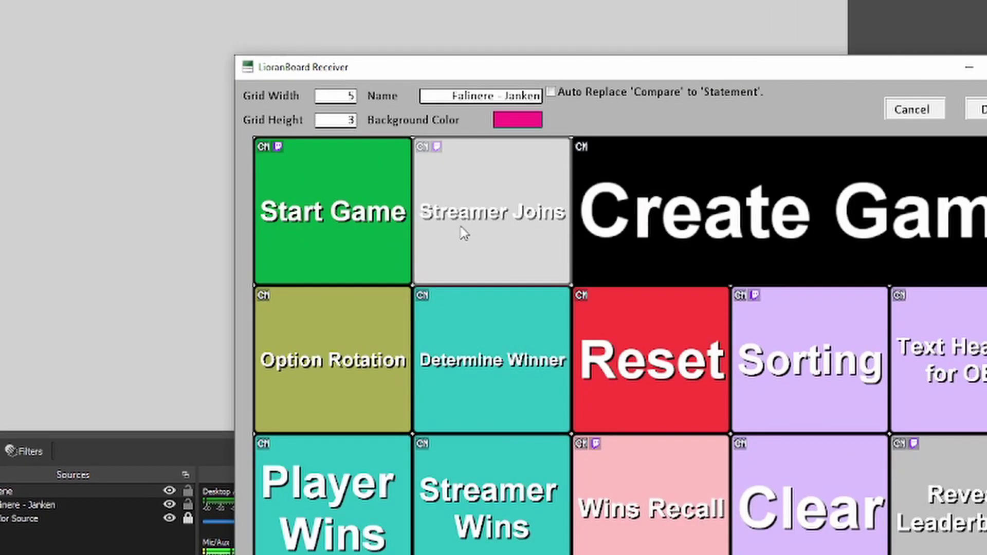
pyautogui.rightClick(477, 204)
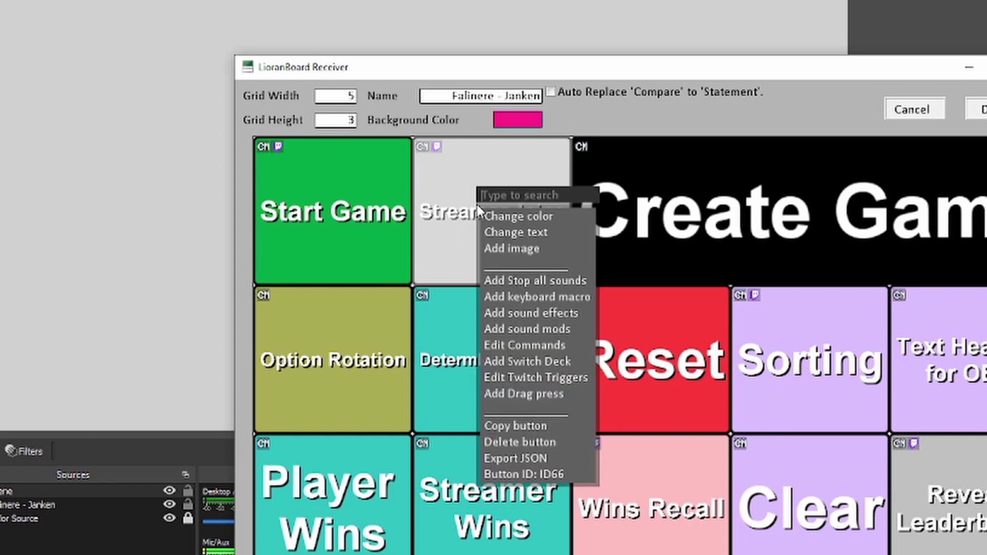
pyautogui.click(508, 374)
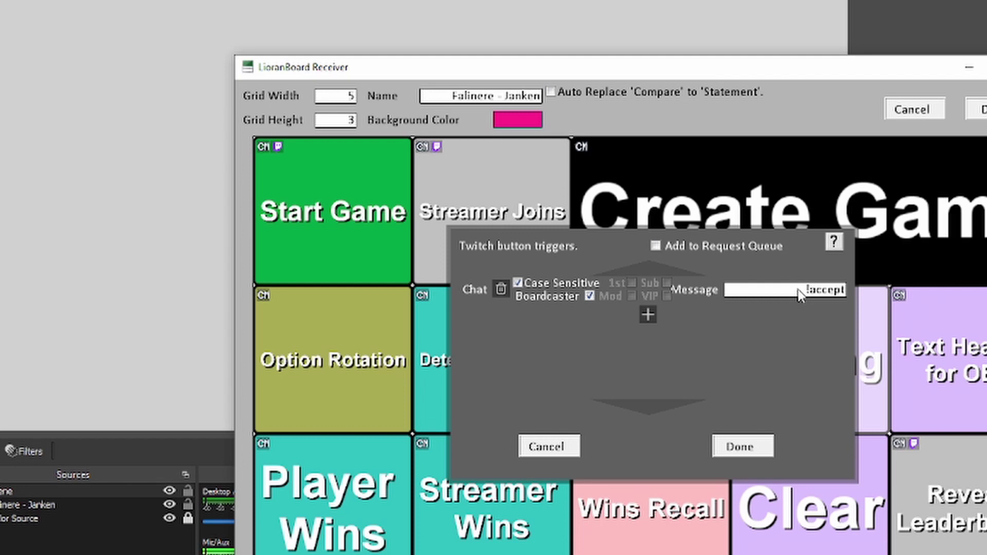
pyautogui.click(742, 448)
pyautogui.rightClick(471, 207)
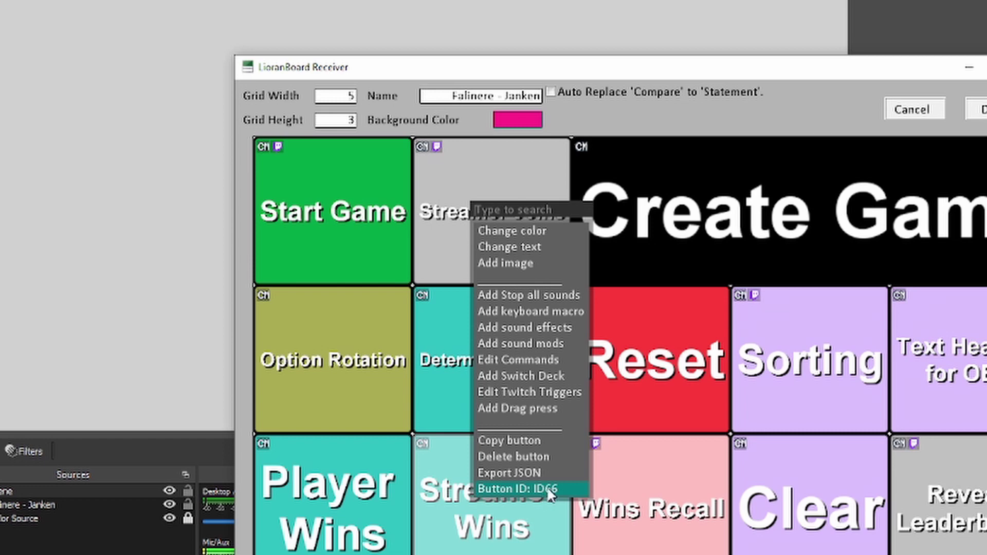
pyautogui.click(981, 111)
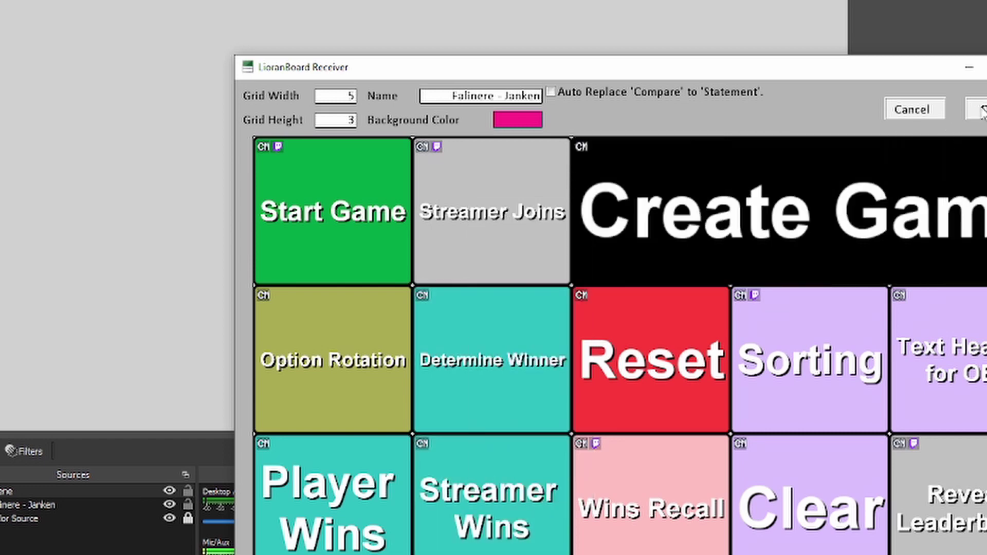
pyautogui.click(981, 110)
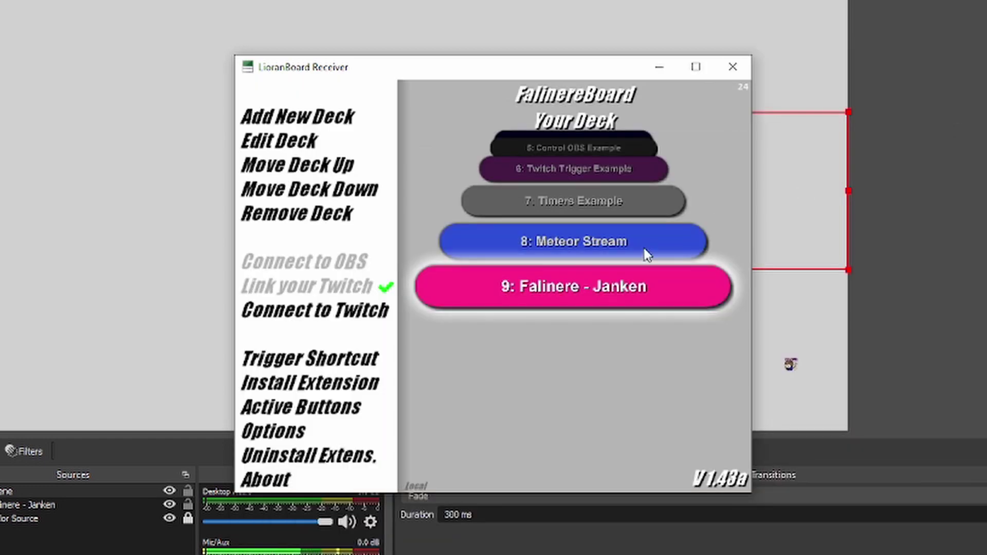
# Add a keyboard trigger shortcut that runs button ID66 with Ctrl+Insert
pyautogui.click(300, 362)
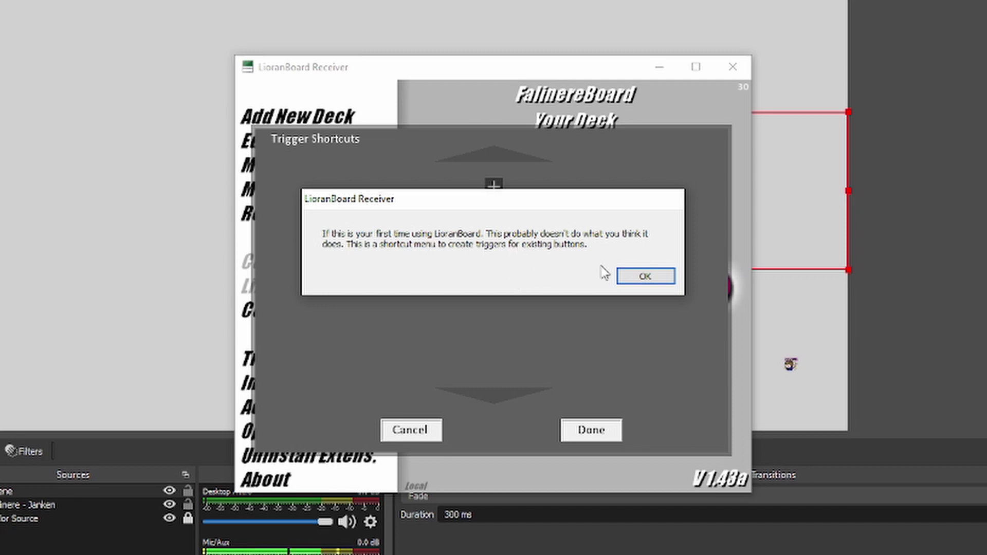
pyautogui.click(636, 278)
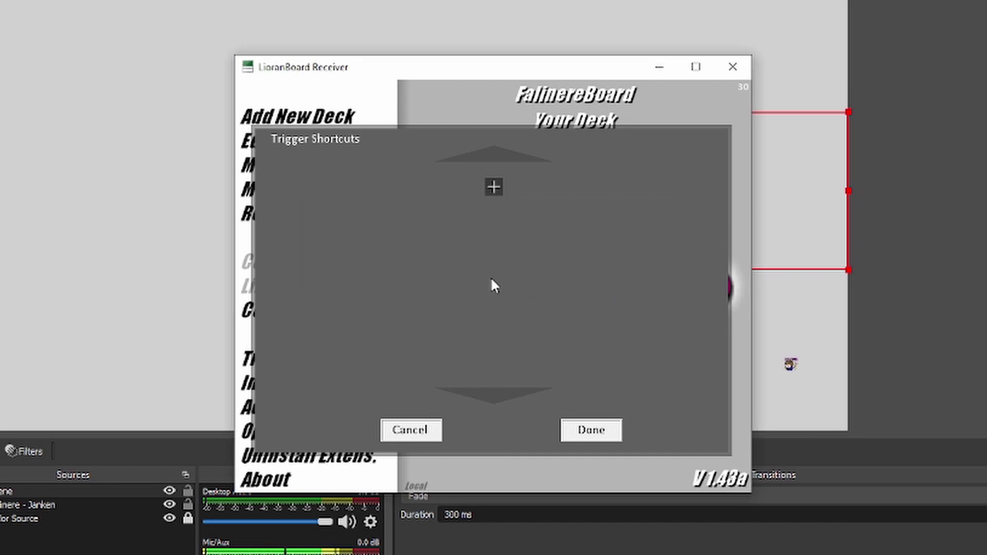
pyautogui.click(492, 186)
pyautogui.click(596, 196)
pyautogui.write('ID66')
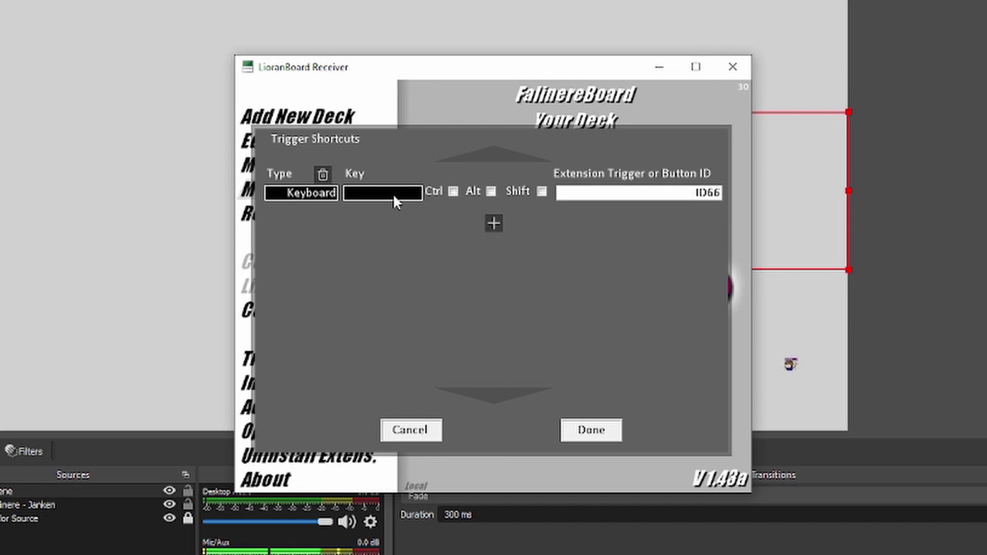
pyautogui.click(453, 191)
pyautogui.click(410, 191)
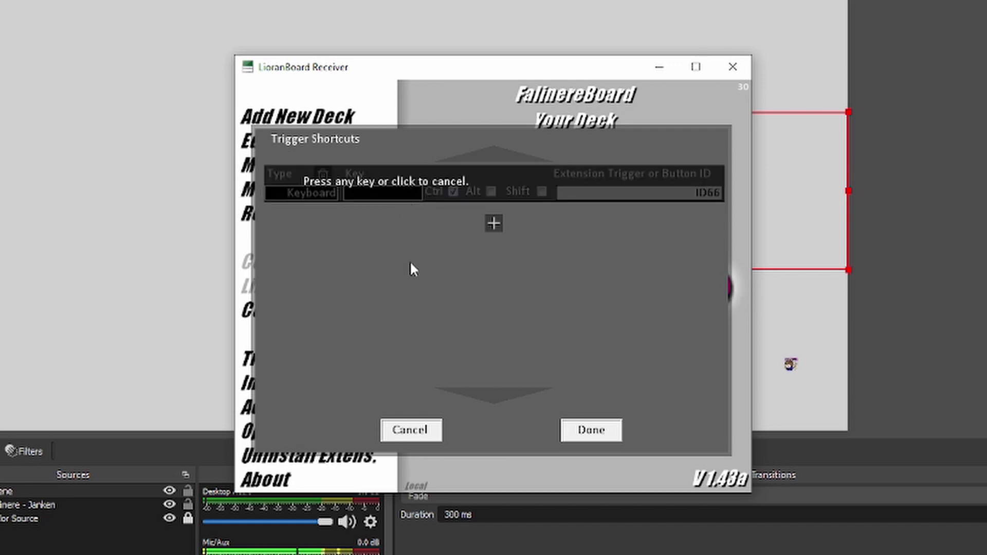
pyautogui.press('Insert')
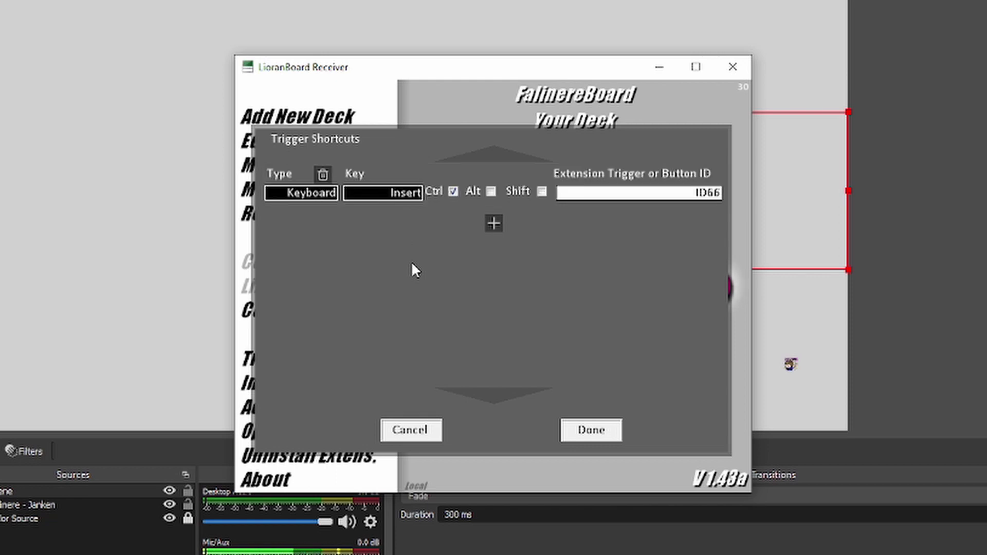